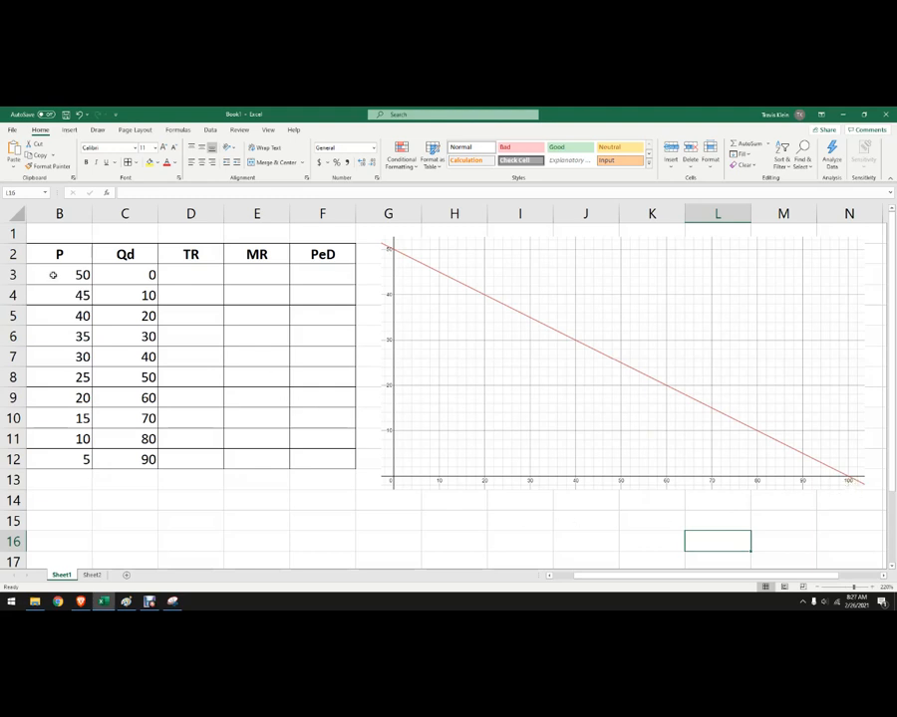
Review the price and quantity data in columns B and C and the table headings P, Qd, TR, MR and PeD
drag(53, 274, 112, 455)
click(132, 496)
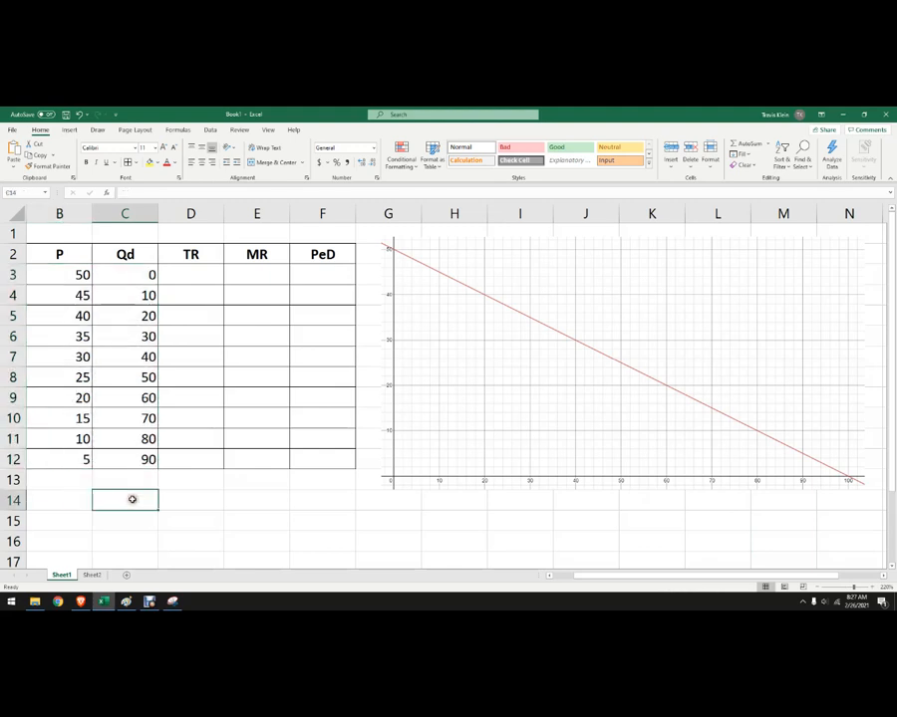
click(64, 257)
click(126, 260)
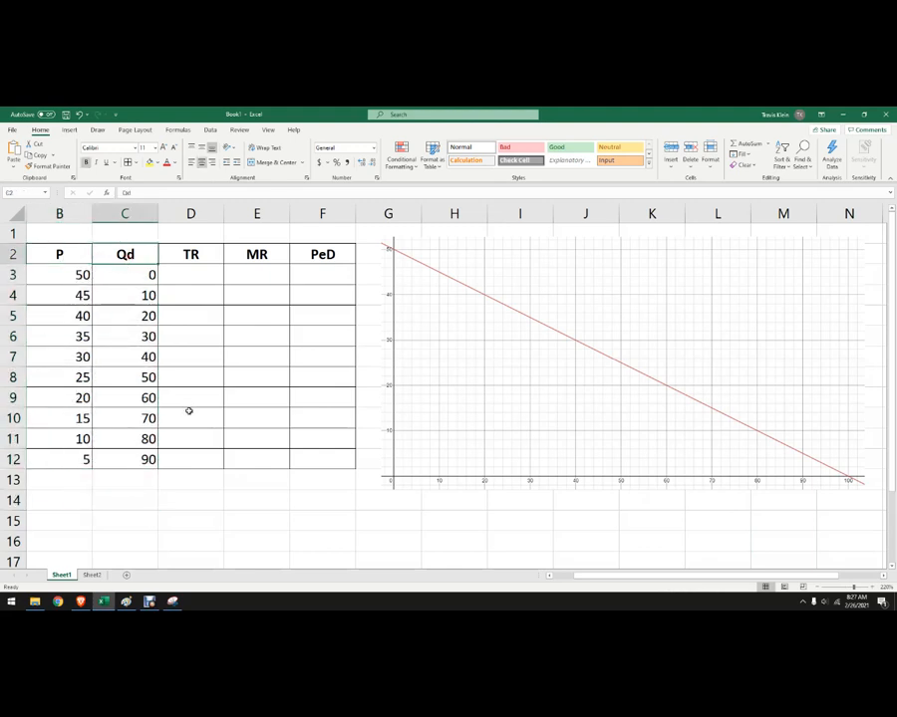
click(209, 253)
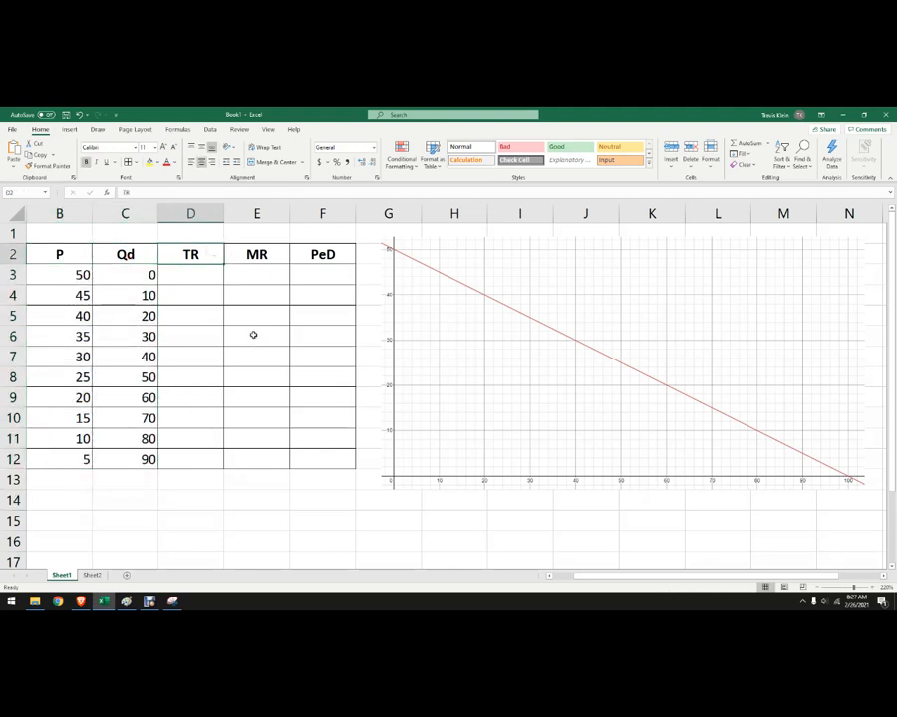
click(248, 262)
click(316, 252)
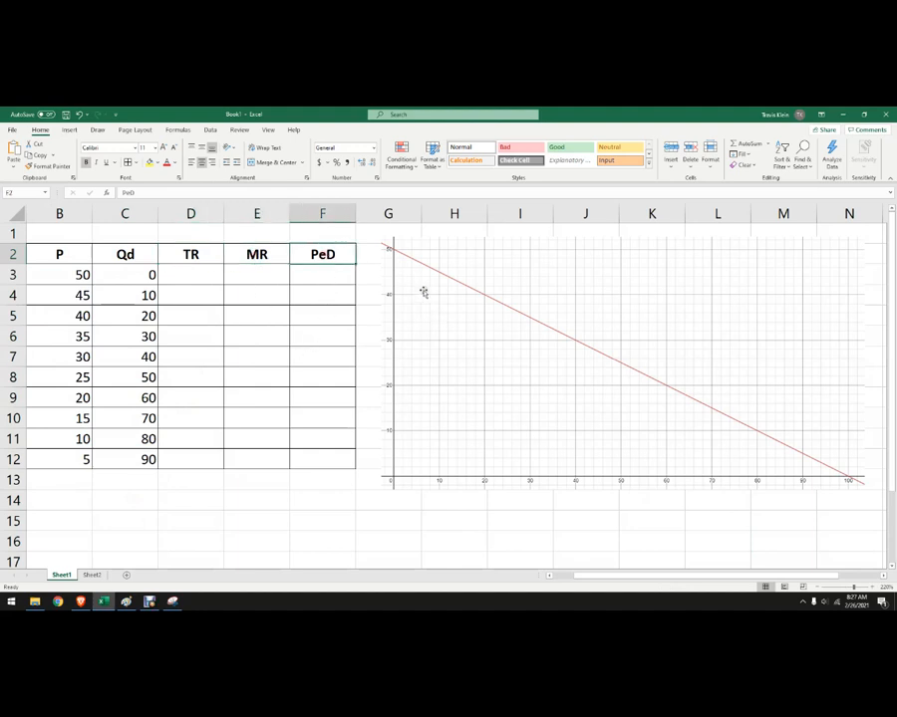
Move the demand curve picture away from the table so it starts at column J, leaving columns G to I free
drag(418, 289, 592, 293)
click(409, 342)
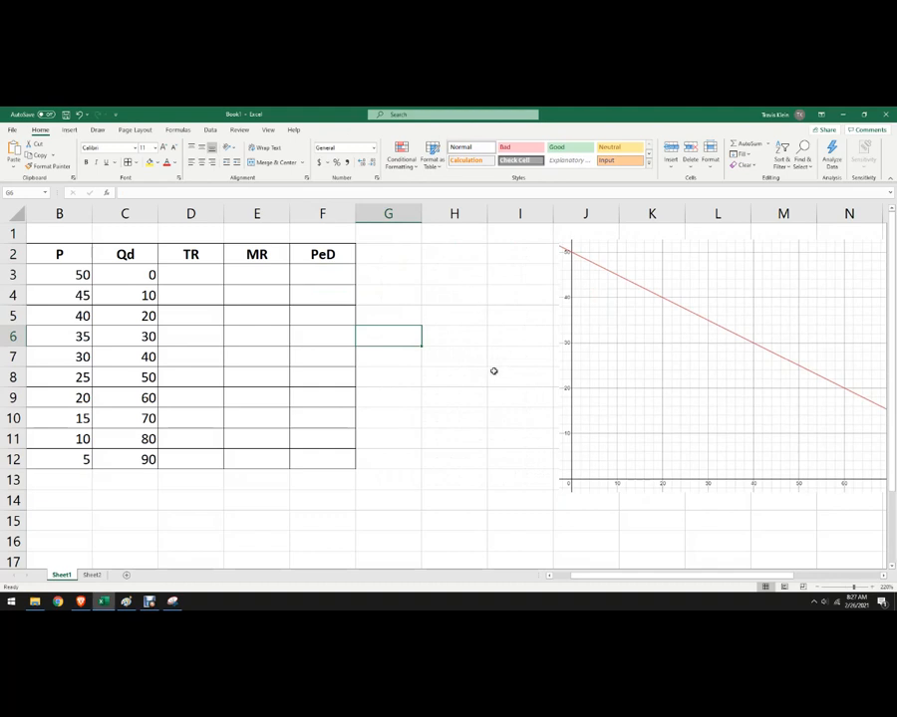
drag(633, 319, 465, 325)
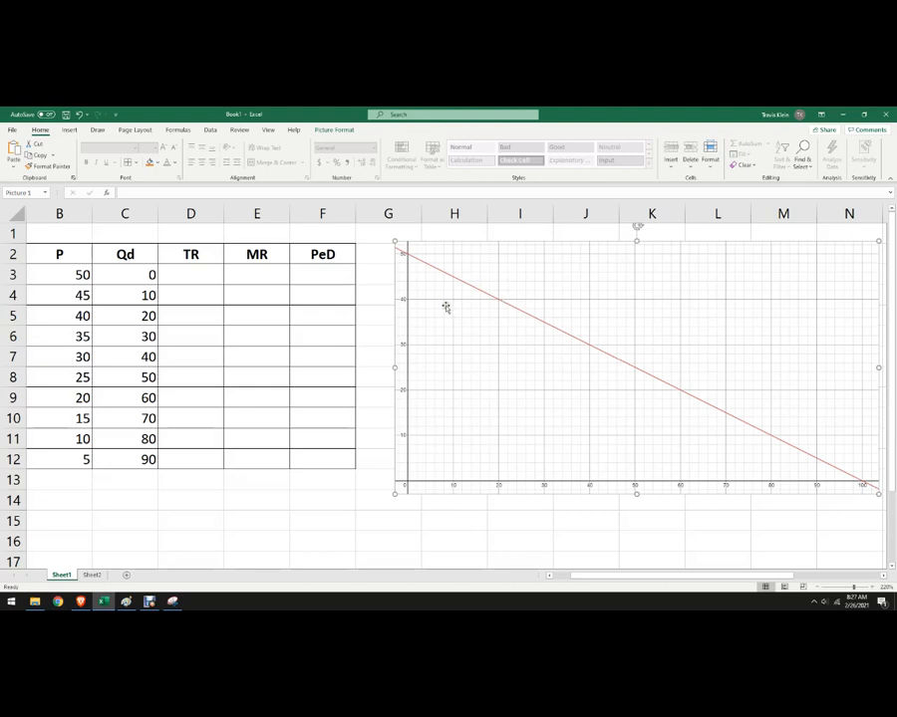
drag(419, 296, 577, 301)
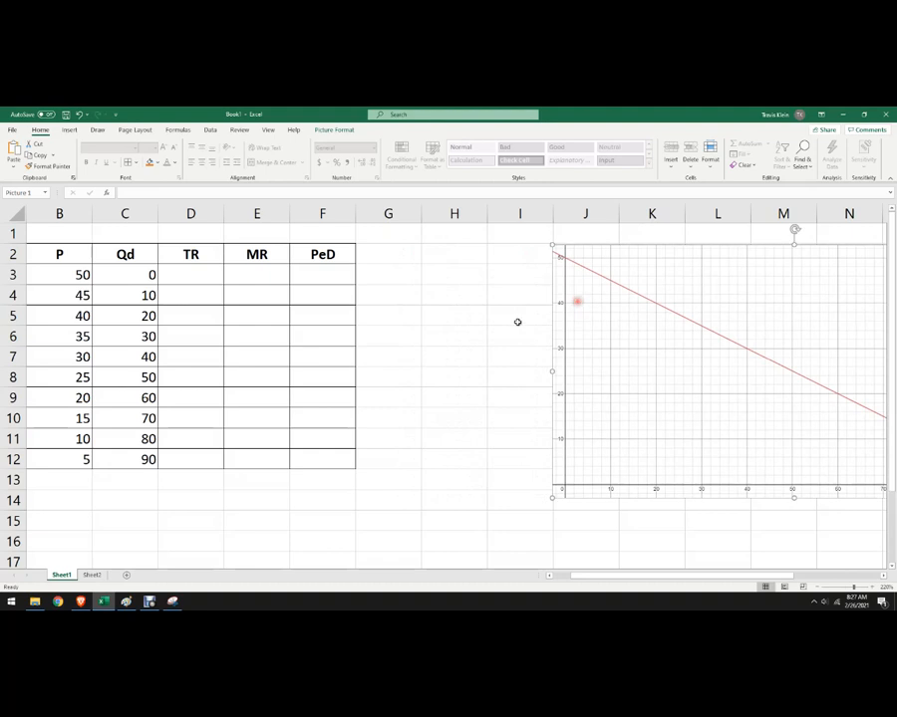
click(493, 325)
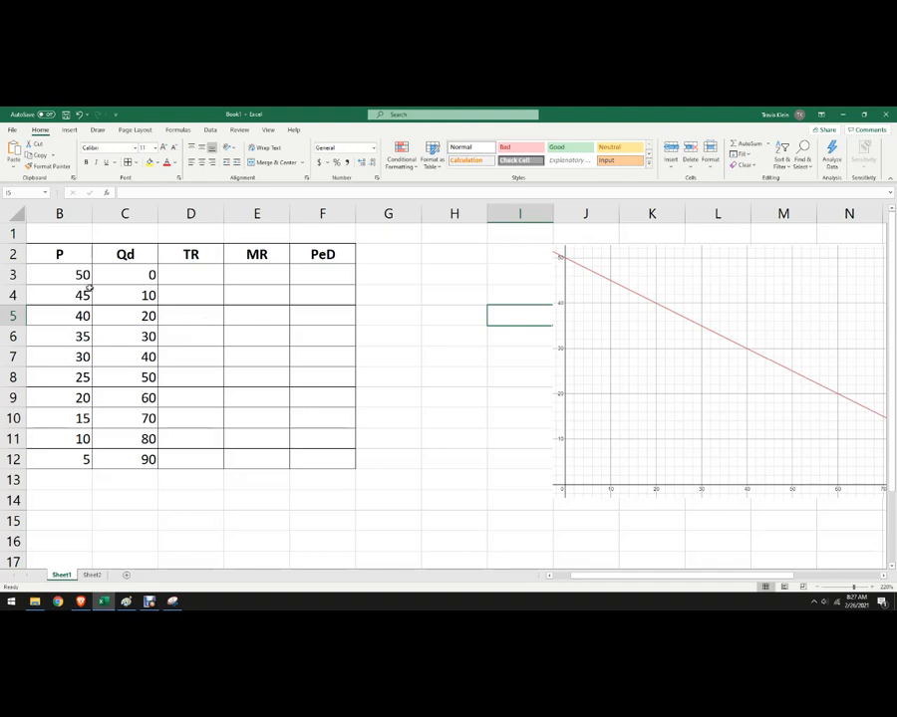
Enter the formula note TR=P*Q in cell D1 above the TR heading
click(184, 231)
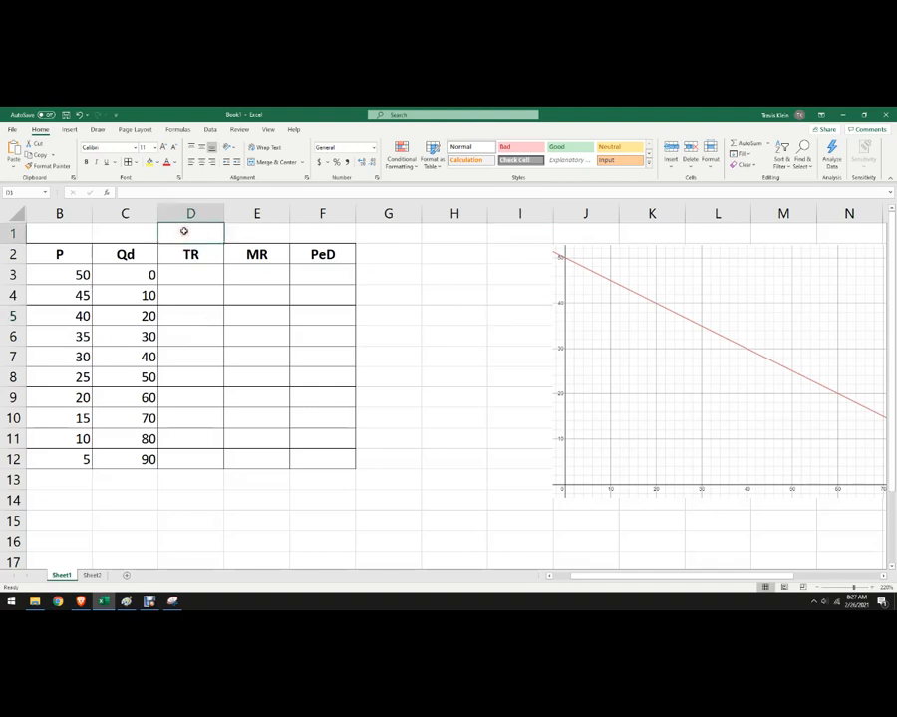
text(TR=P)
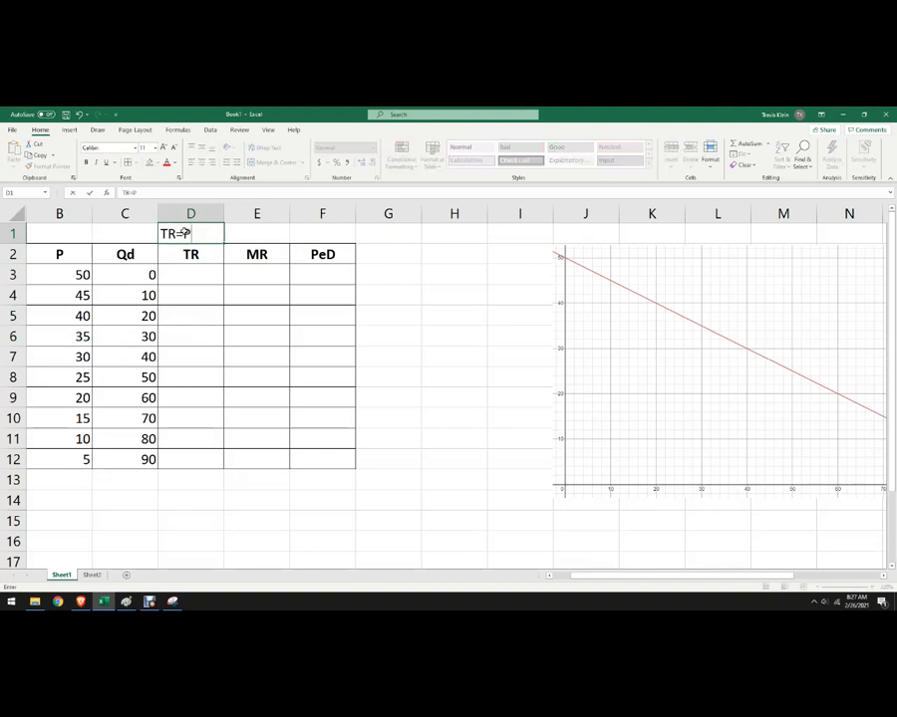
text(*Q)
key(Tab)
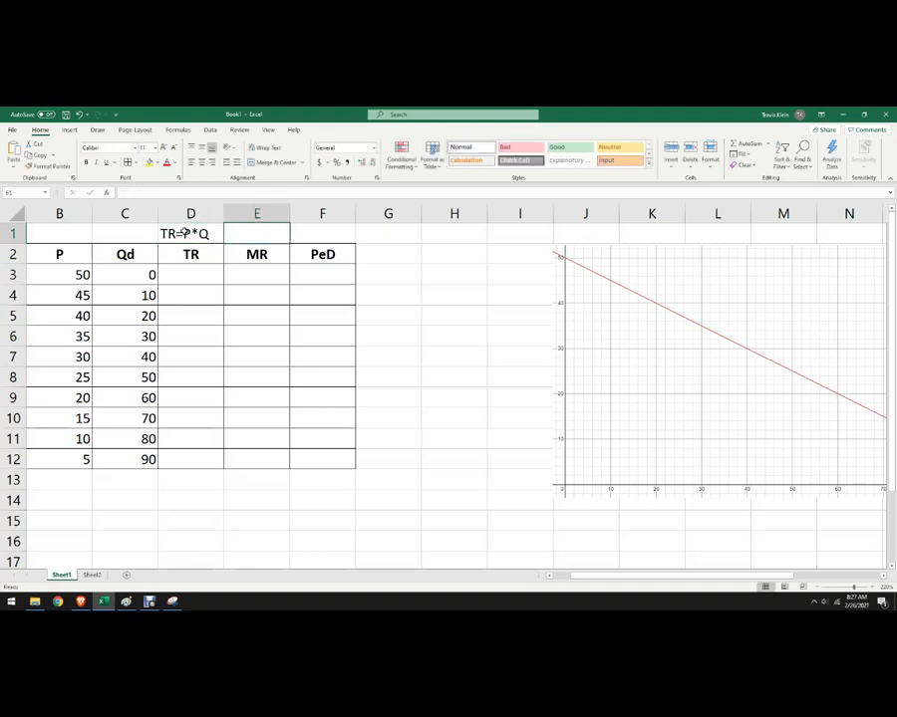
Enter the formula note ChTR/ChQ in cell E1 above the MR heading and widen column E to fit it
text(Ch)
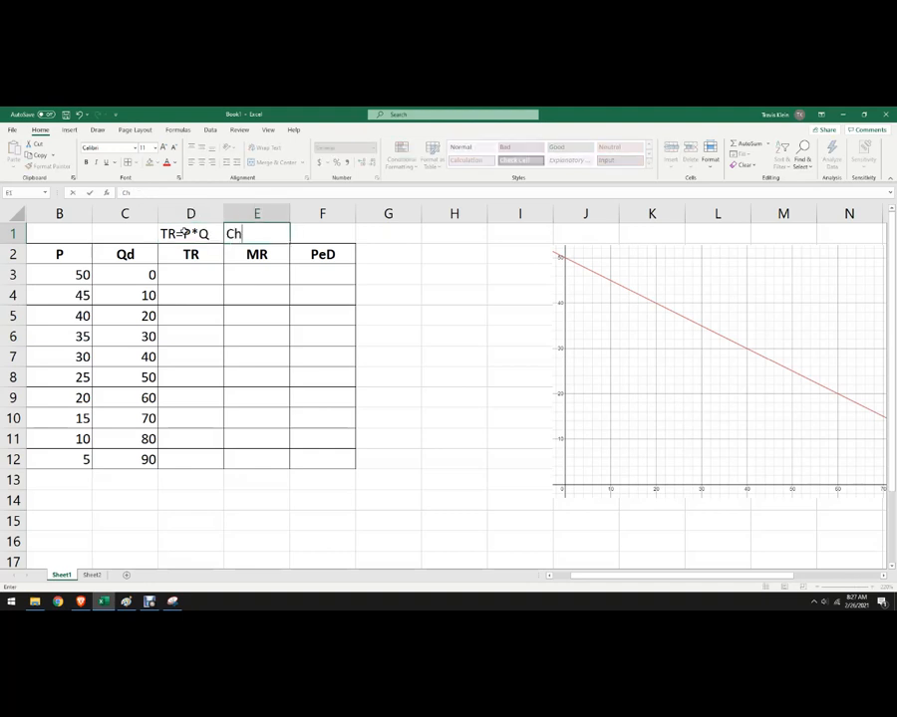
text(TR/ChQ)
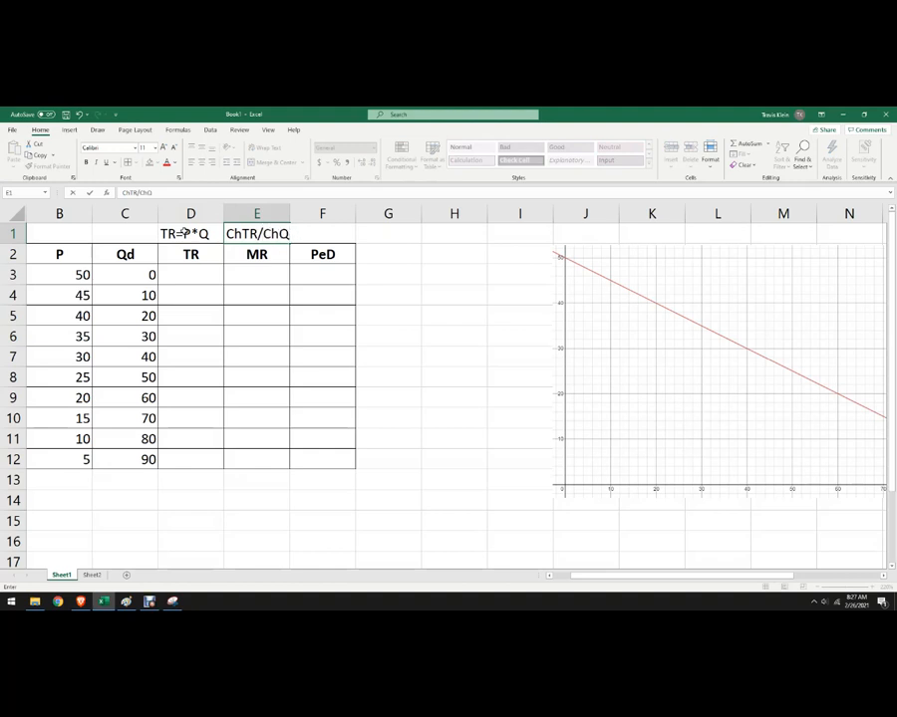
click(369, 279)
drag(292, 215, 294, 215)
Enter the formula note %ChQd/%chP in cell F1 above the PeD heading
click(306, 231)
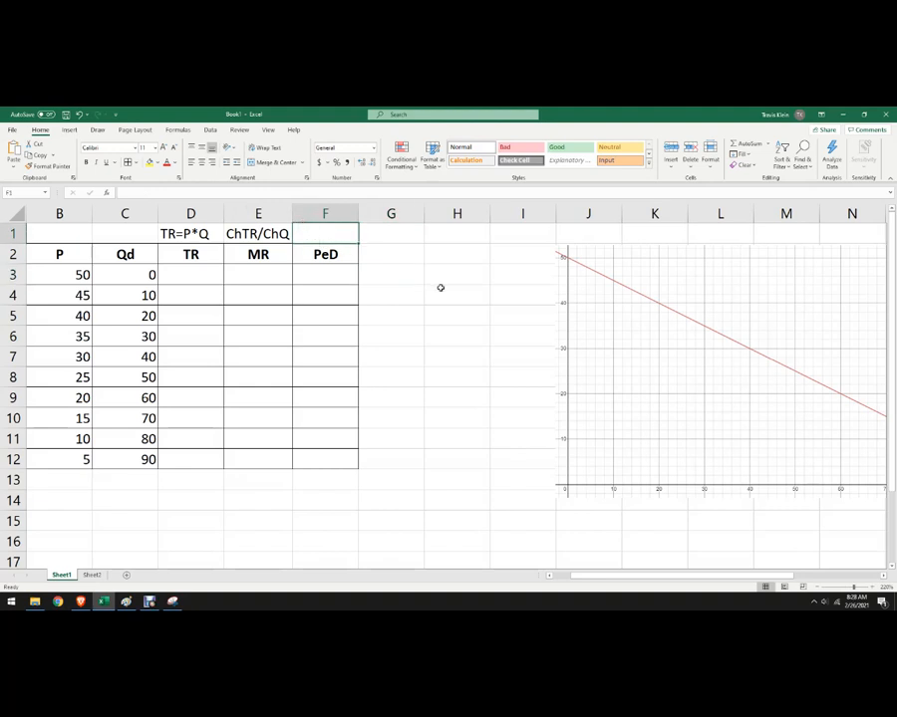
text(Ch)
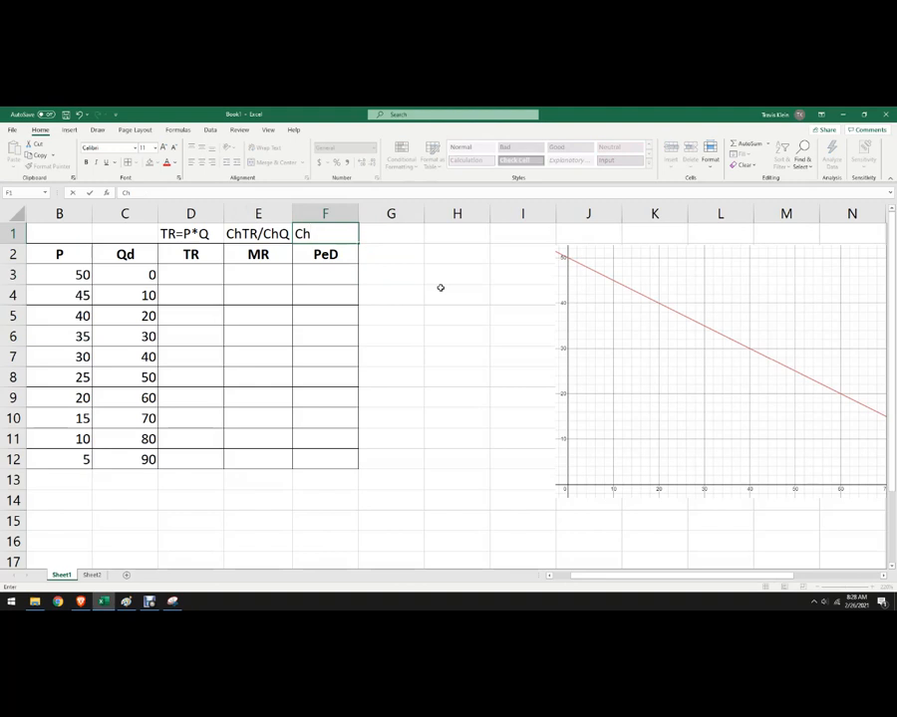
text(Qd%)
key(BackSpace)
key(Left)
key(Left)
key(Left)
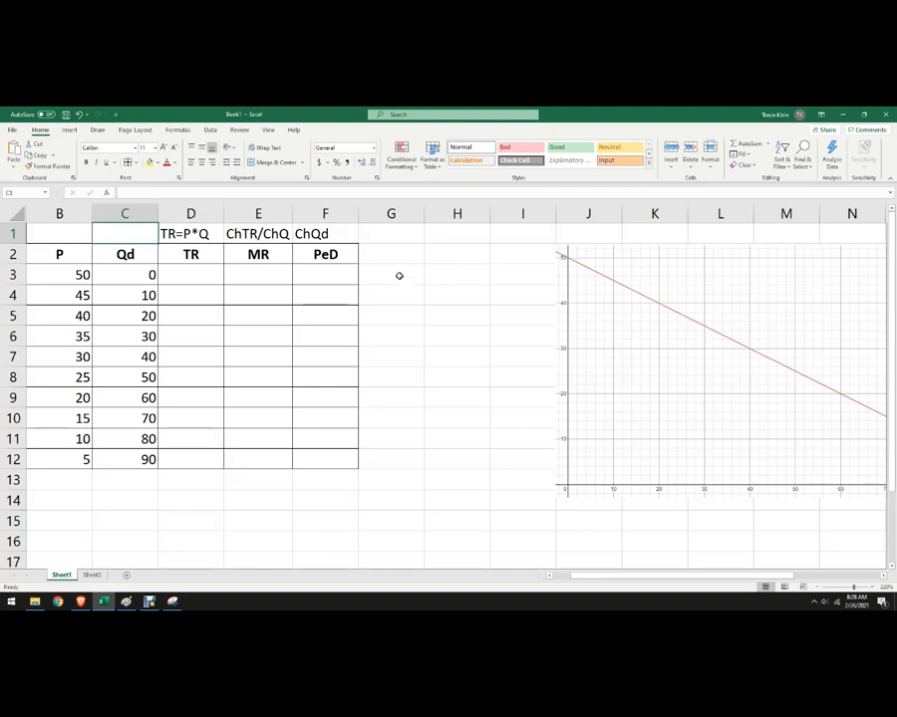
click(304, 229)
click(125, 193)
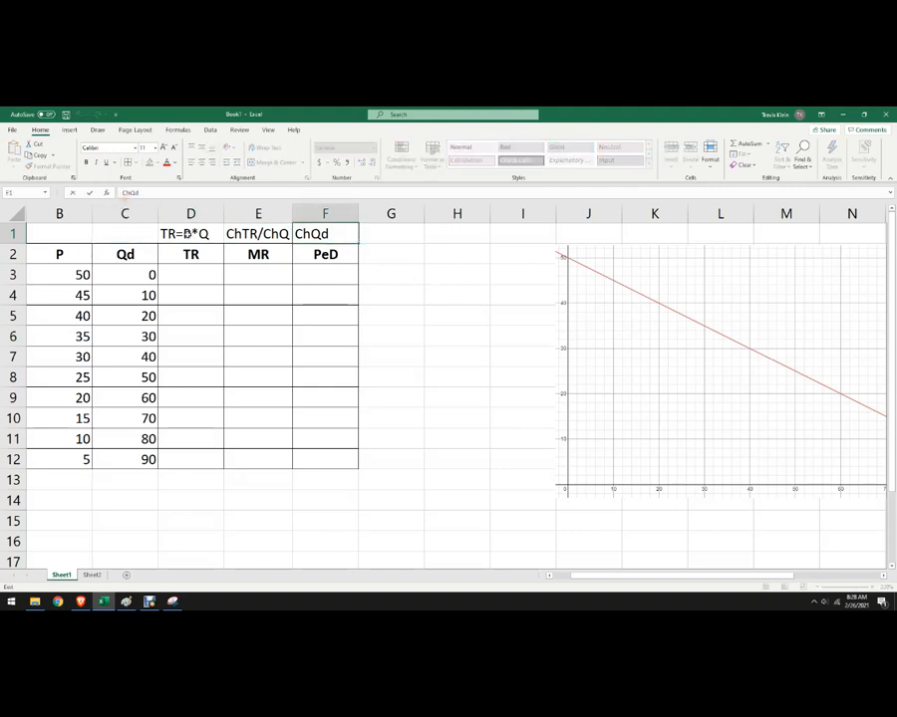
text(%)
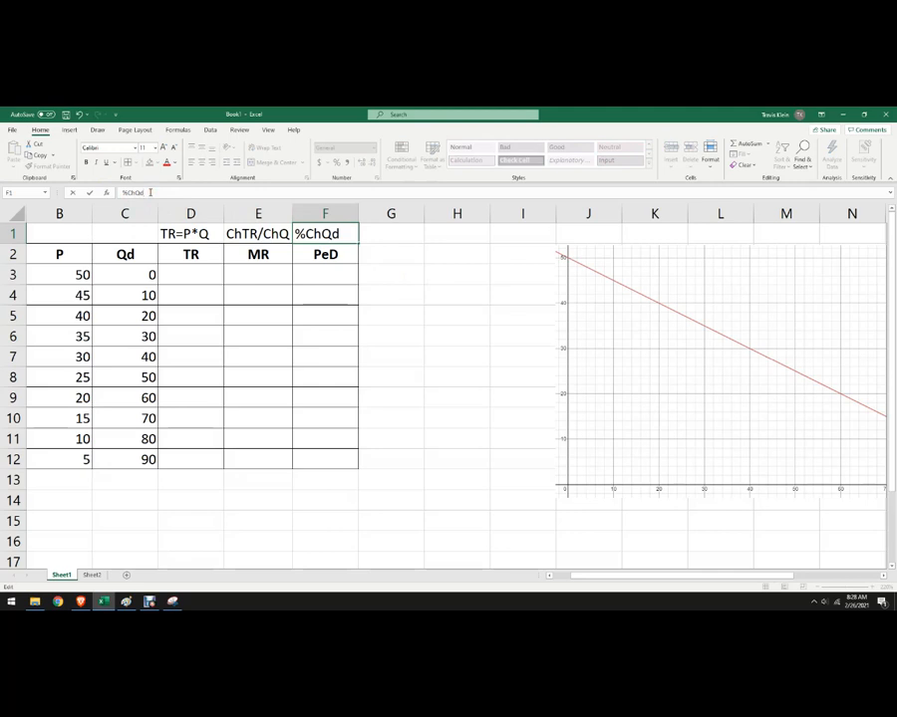
text(/%chP)
click(383, 299)
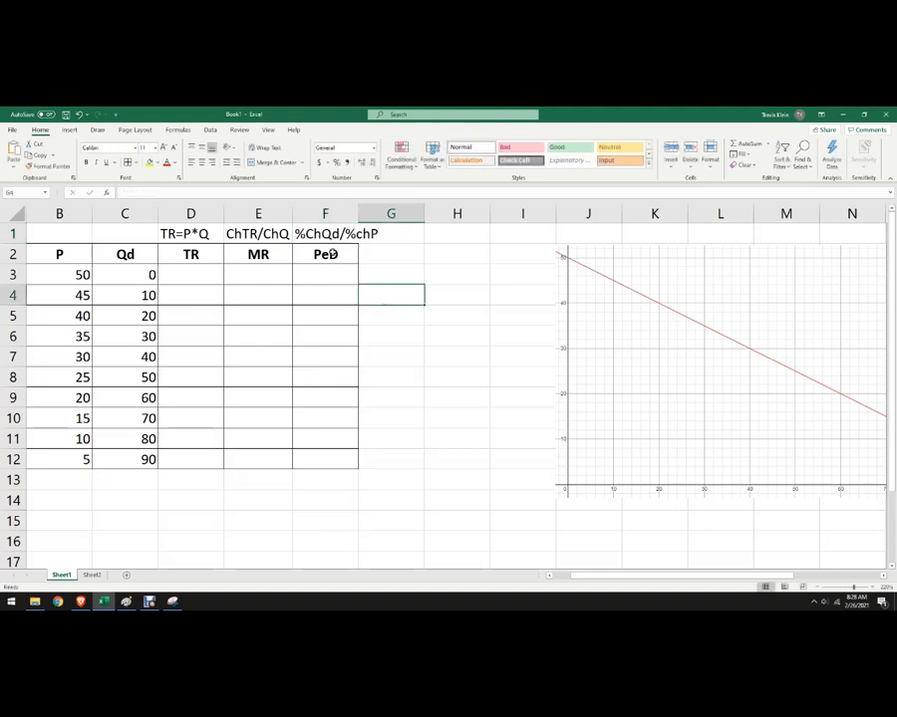
Correct the note in F1 to read %ChQd/%ChP and widen column F to fit the text
click(310, 235)
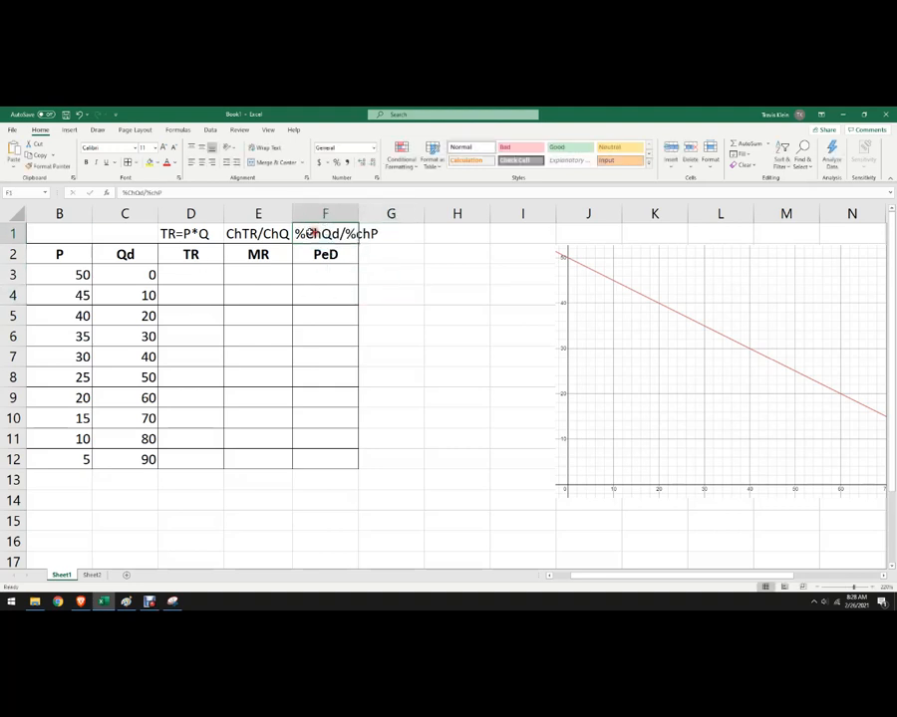
double_click(154, 193)
text(ChP)
click(288, 280)
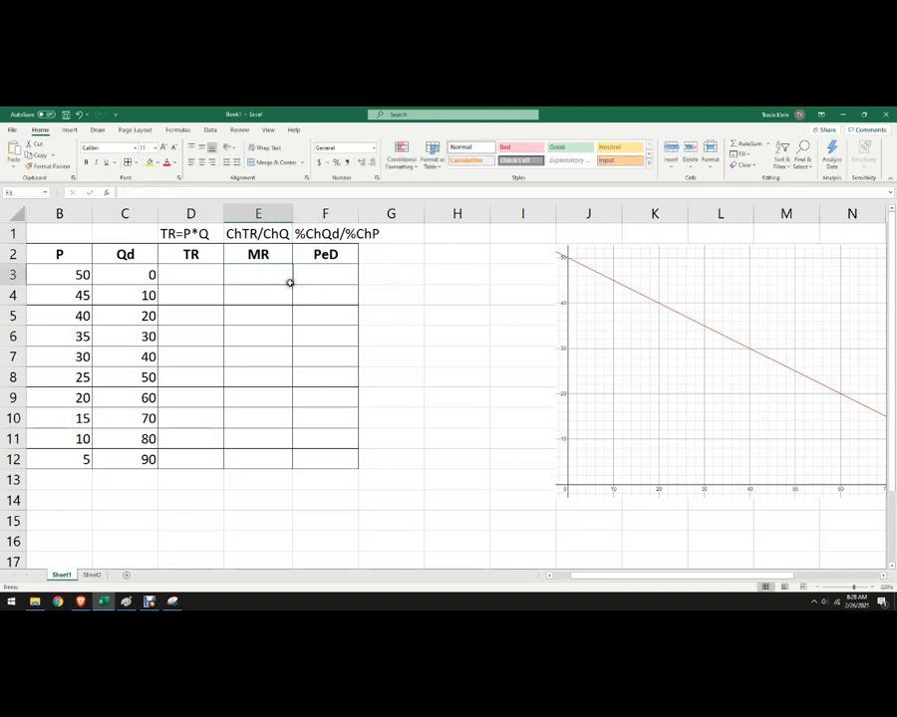
drag(367, 213, 383, 214)
Add the column headings %ChQd in cell G2 and %ChP in cell H2
click(401, 255)
click(400, 254)
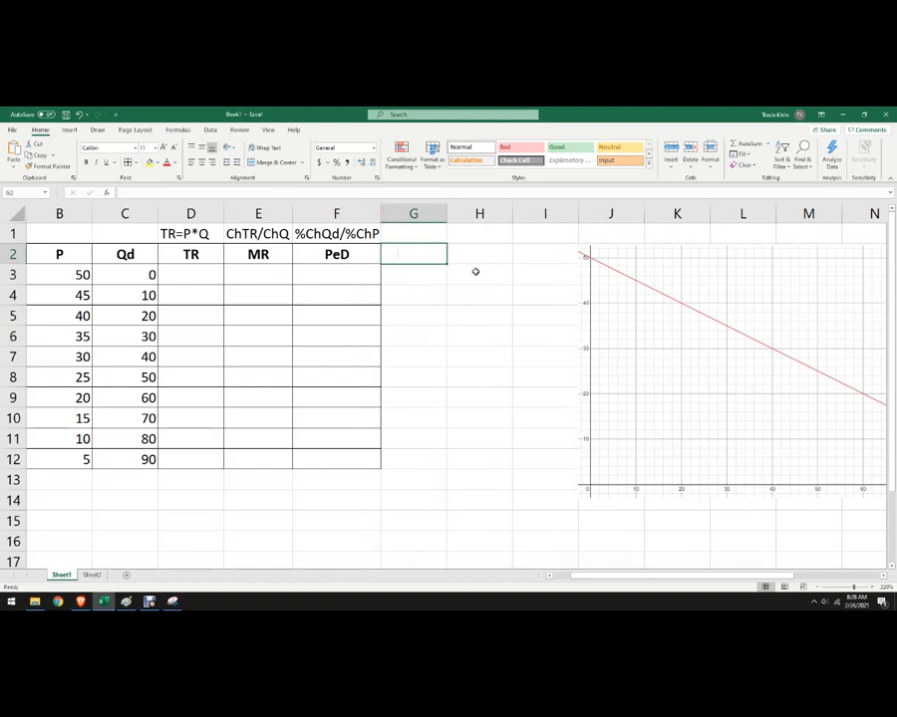
text(%)
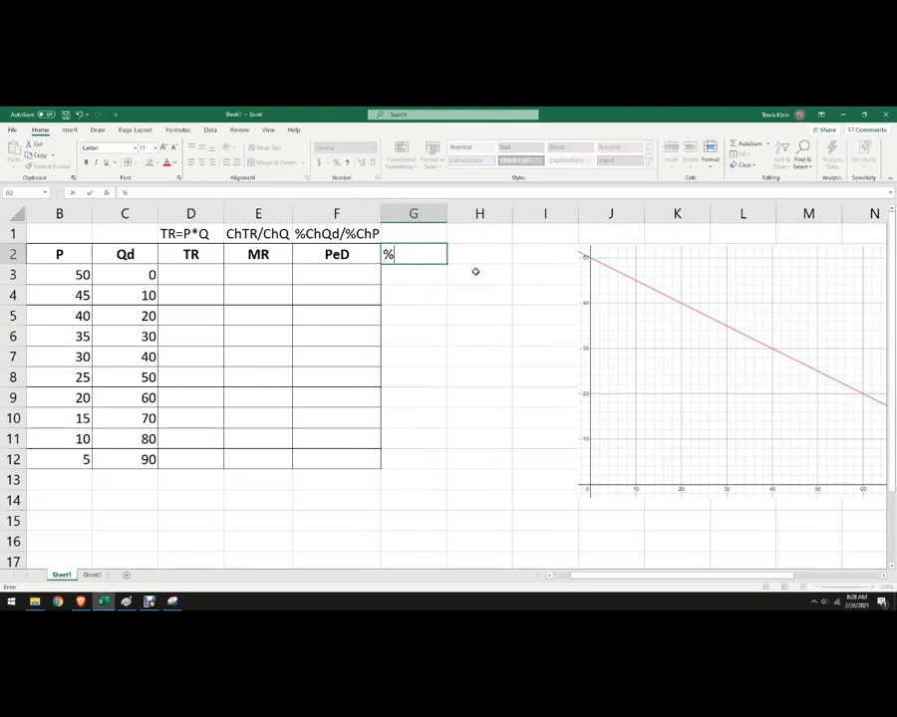
text(ChQd)
key(Tab)
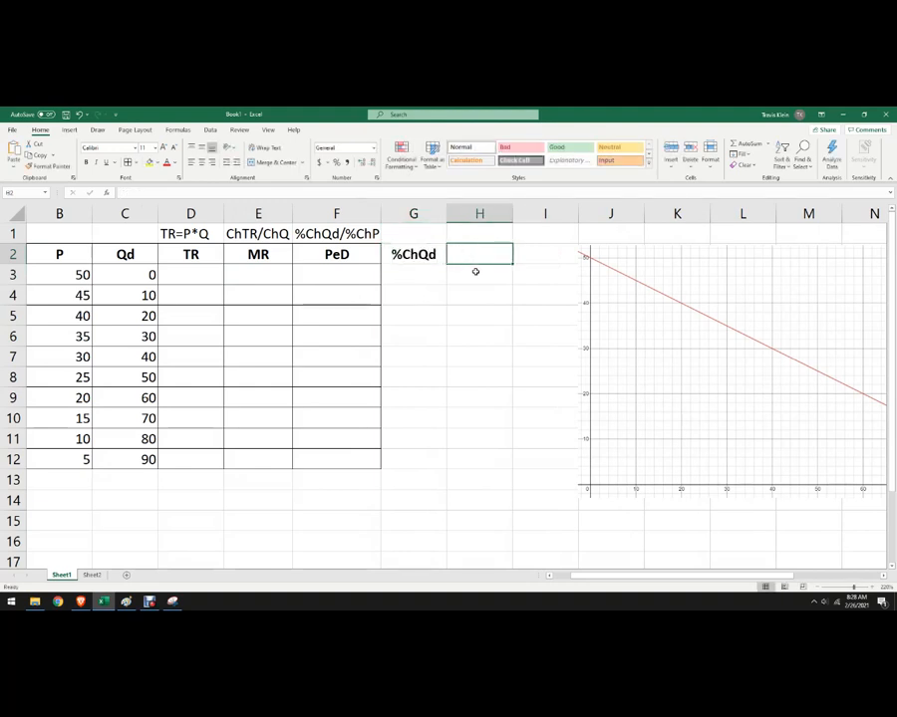
text(%ChP)
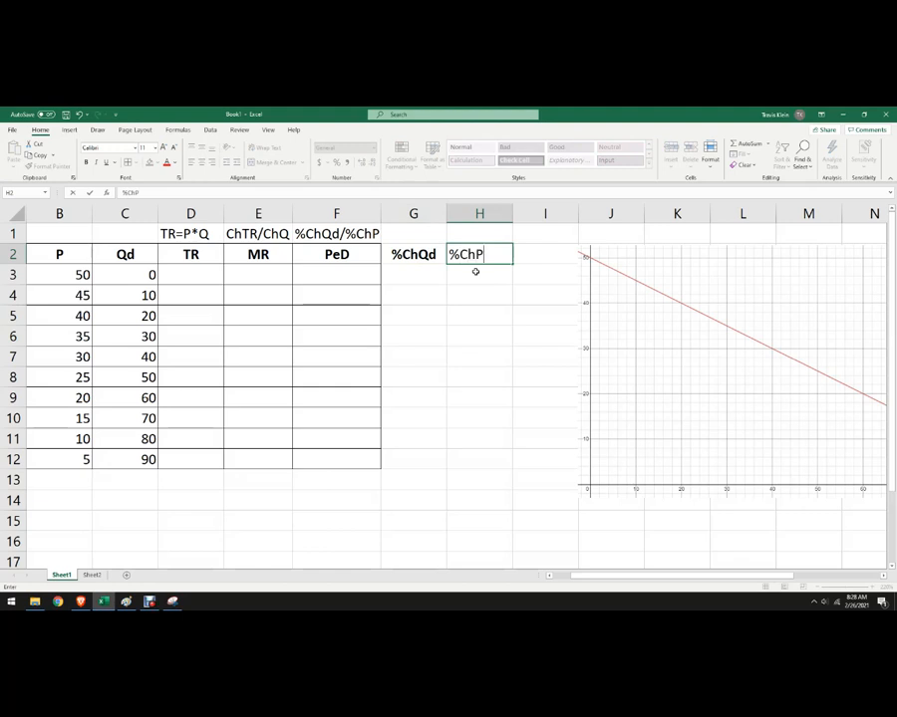
key(Return)
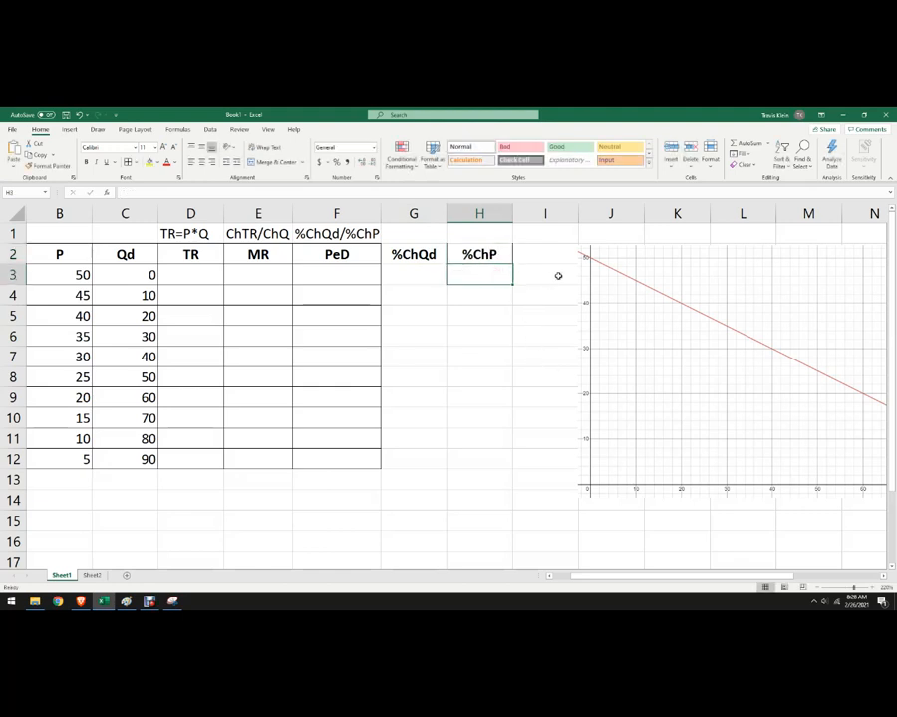
Shift the demand curve picture slightly clear of column I and copy the PeD heading from F2 into I2
drag(602, 282, 614, 282)
click(376, 257)
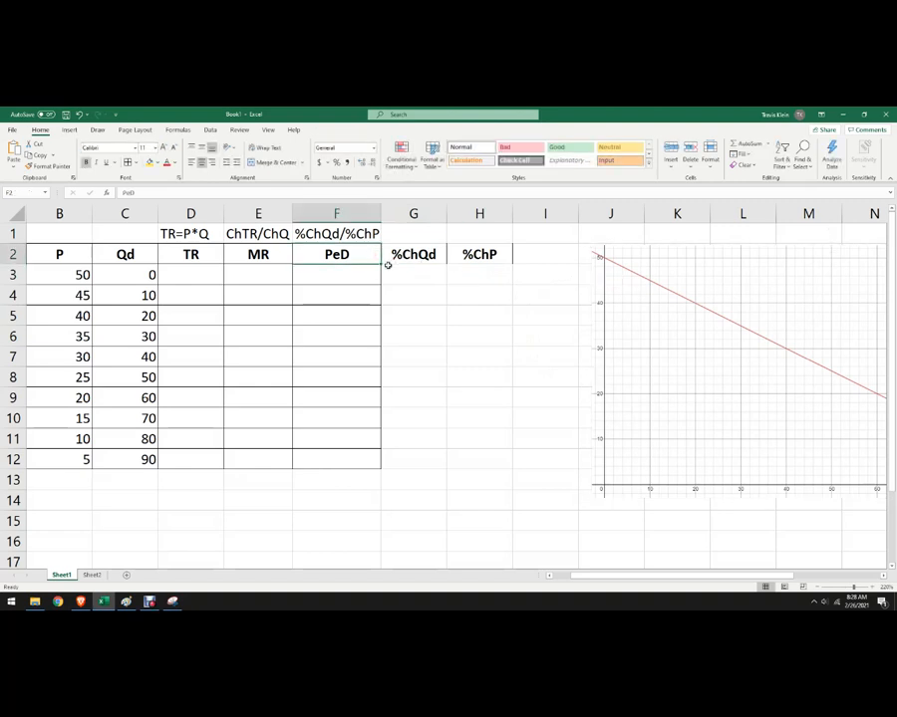
key(ctrl+c)
click(538, 257)
key(ctrl+v)
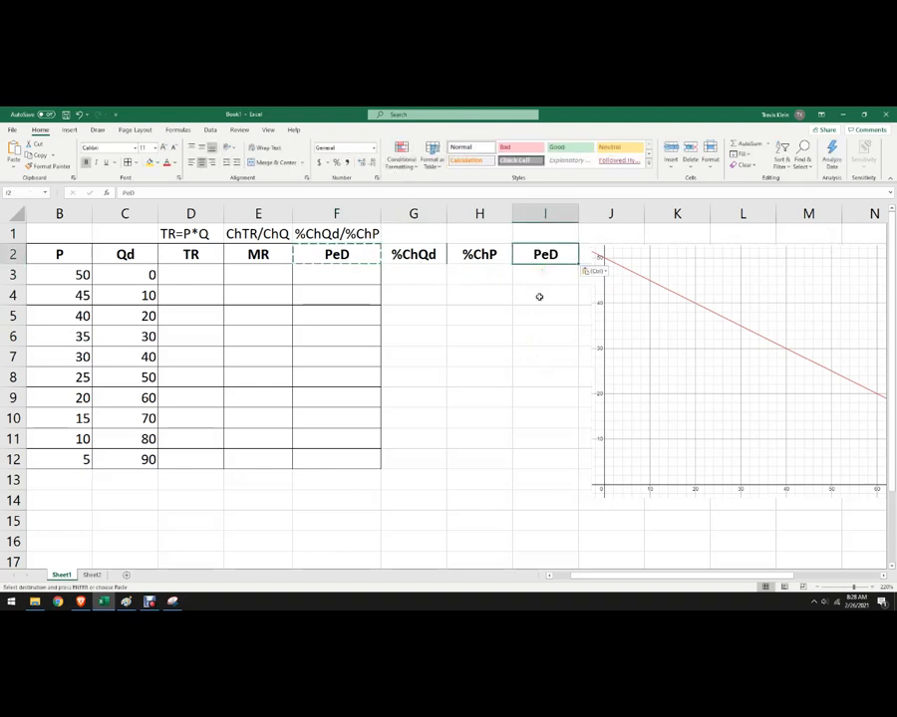
click(533, 329)
key(Escape)
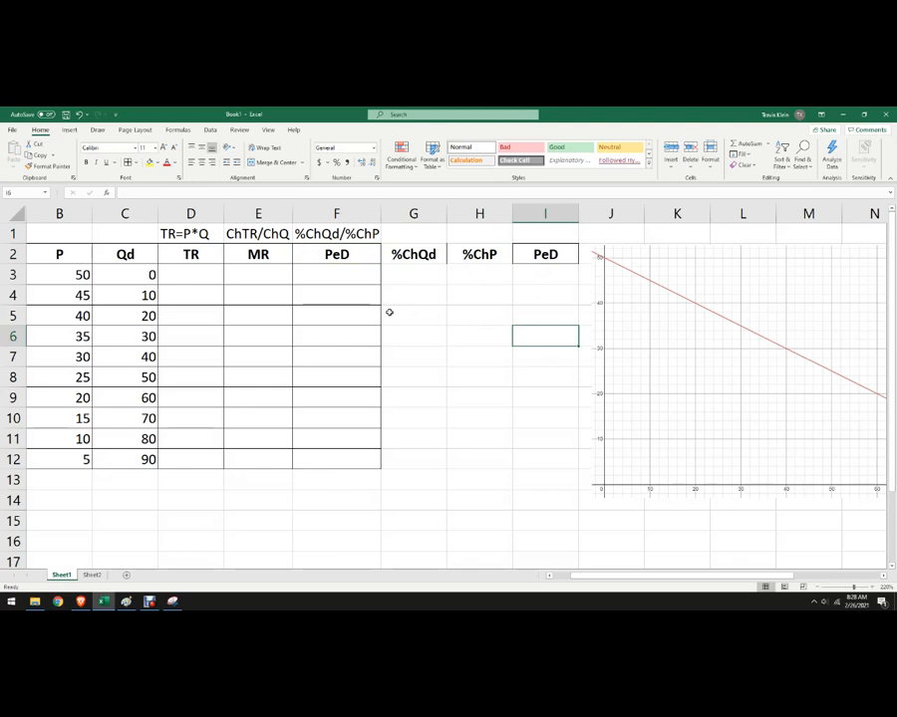
Calculate total revenue with =B3*C3 in cell D3 and fill the formula down to D12
click(217, 279)
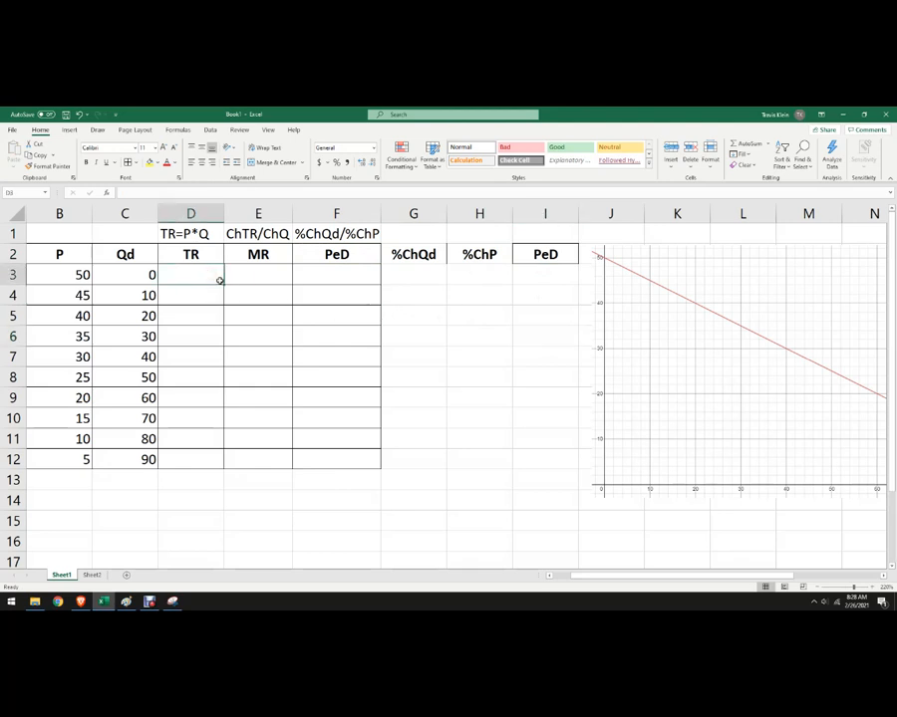
text(=)
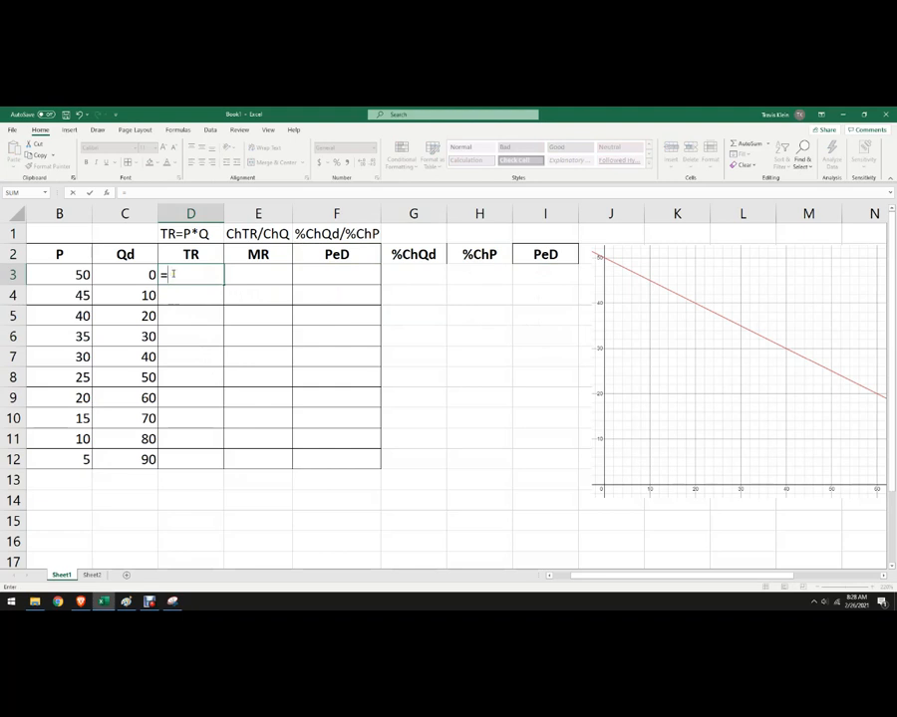
click(87, 280)
text(*)
click(105, 277)
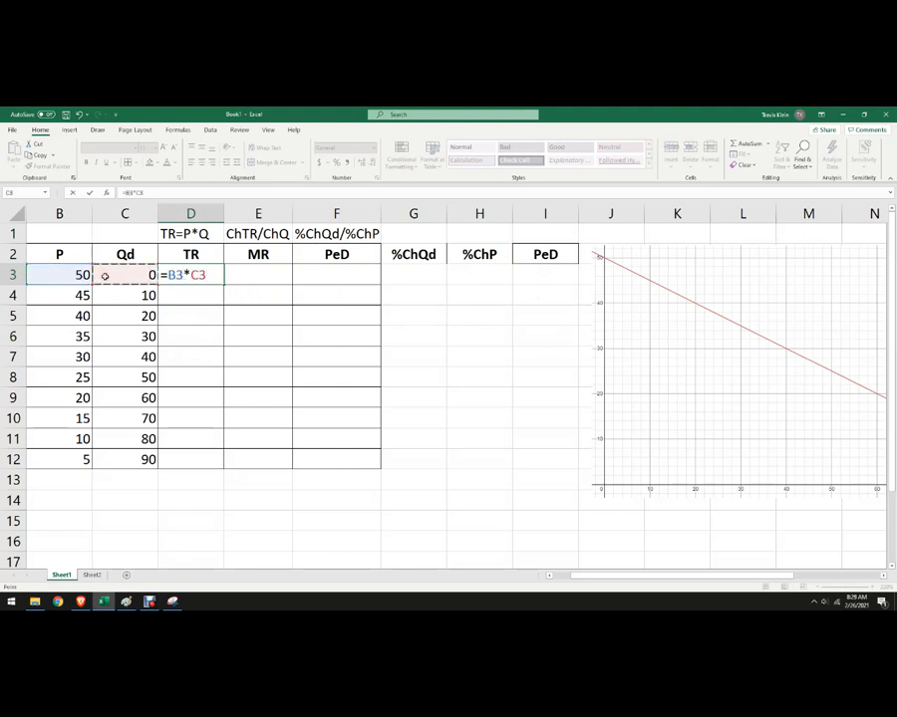
key(Return)
click(192, 277)
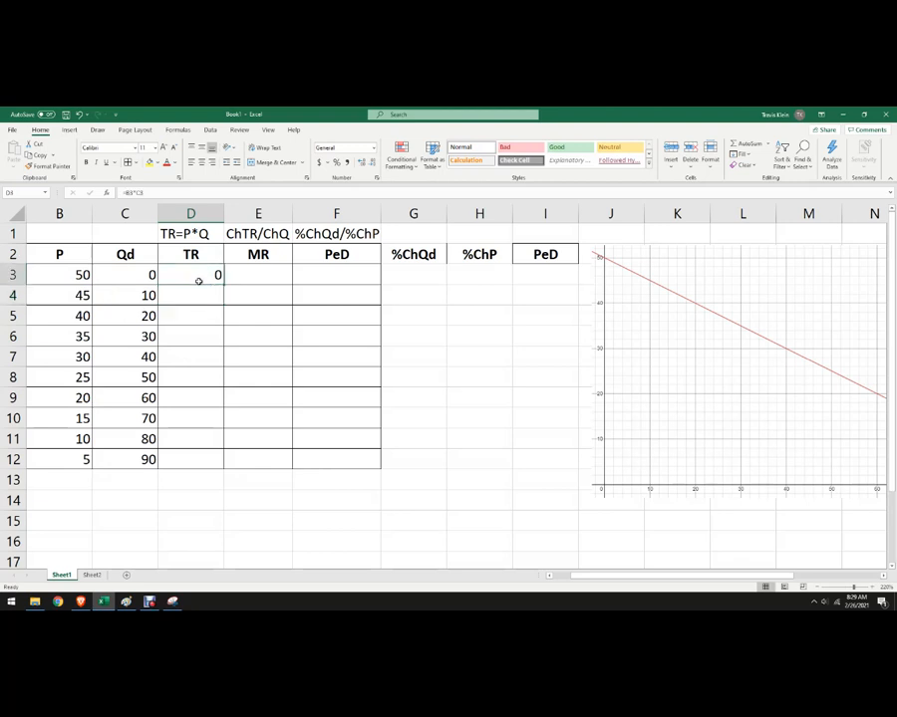
drag(216, 287, 194, 455)
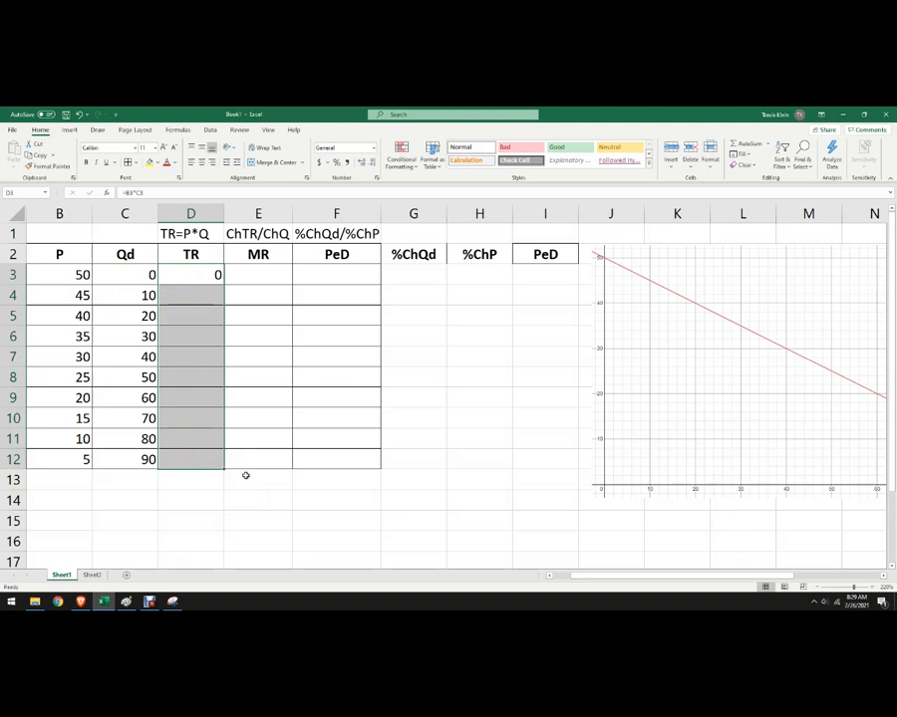
click(278, 499)
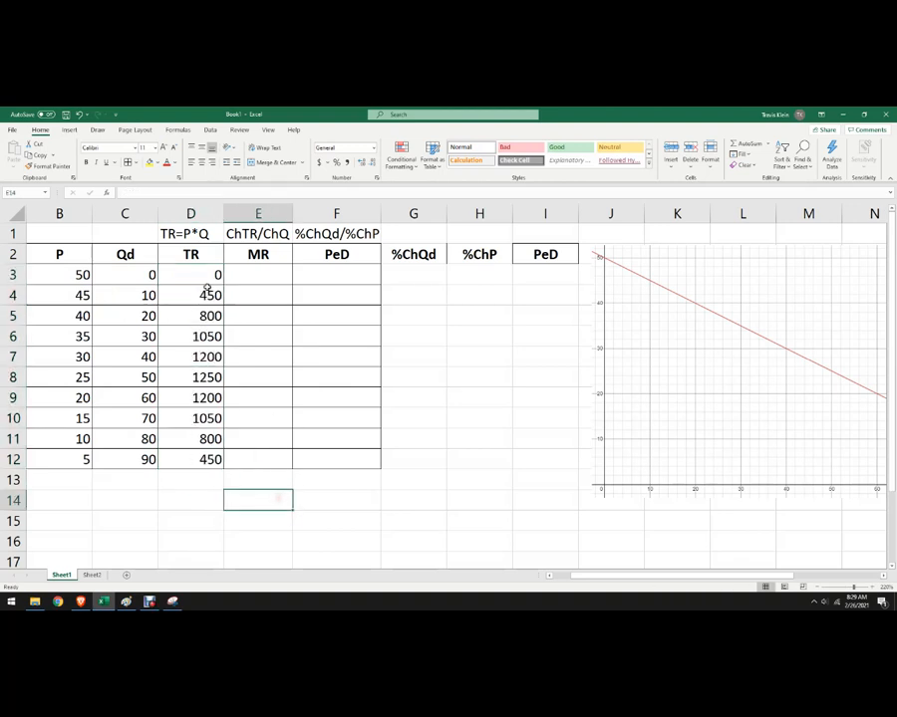
Clear the total revenue values in D4:D12 and refill them from the formula in D3
drag(204, 291, 217, 456)
key(Delete)
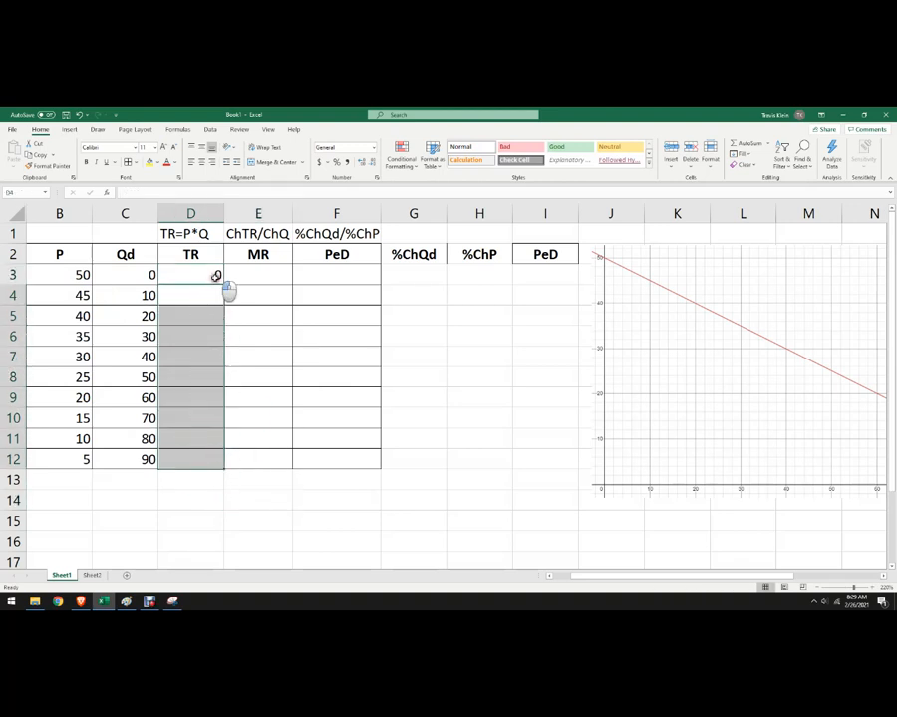
click(216, 275)
mouse_move(225, 282)
mouse_down()
mouse_move(236, 336)
mouse_move(236, 296)
mouse_move(236, 340)
mouse_move(236, 298)
mouse_move(223, 284)
mouse_up()
double_click(224, 284)
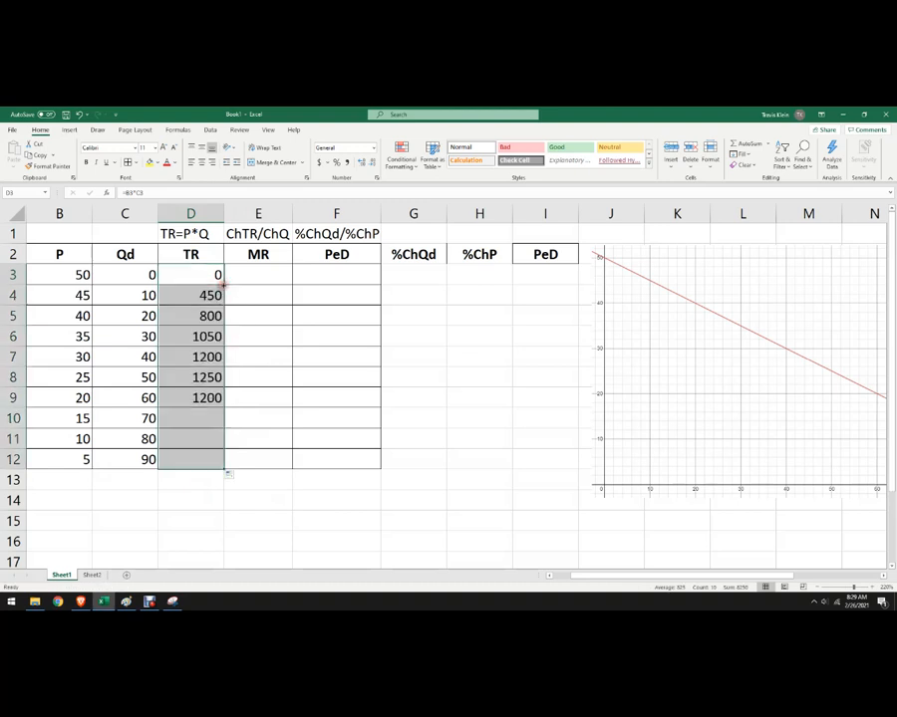
click(404, 410)
Enter N/A in the first MR cell E3 and the first PeD cell F3
click(255, 277)
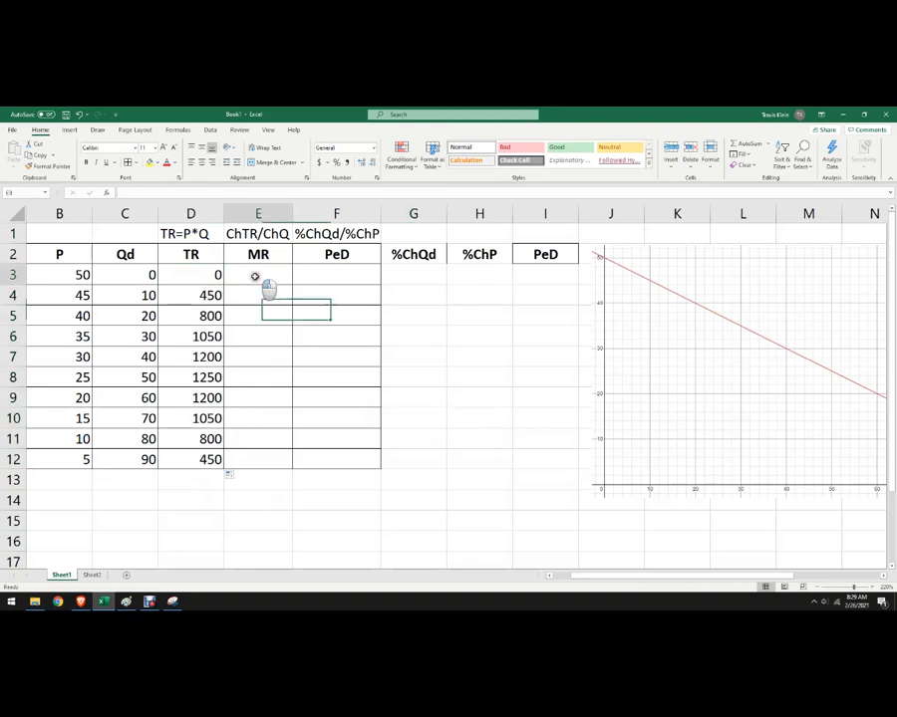
text(N/A)
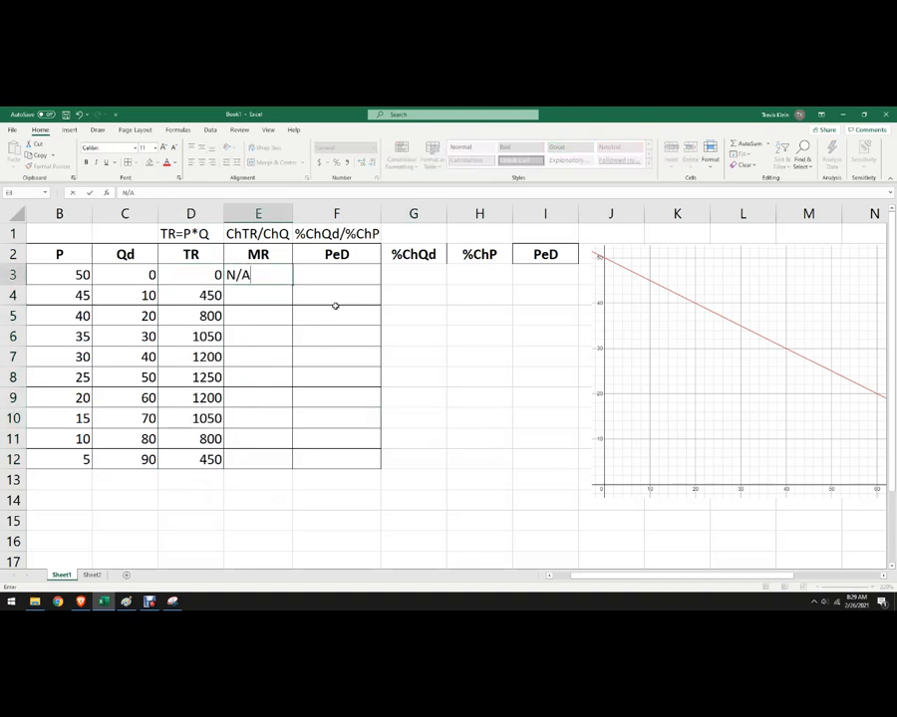
key(Tab)
text(N)
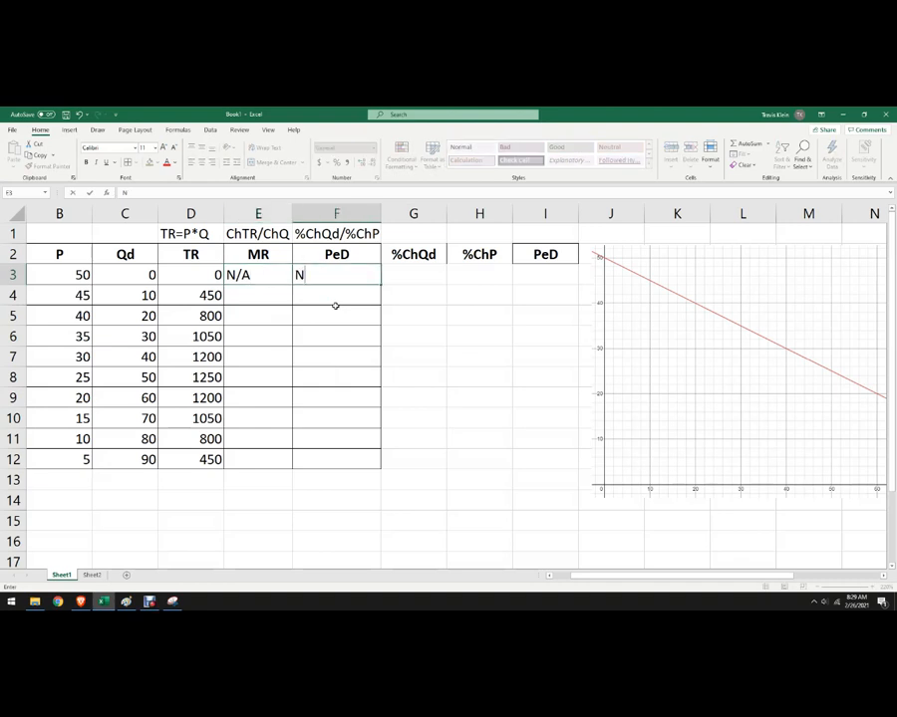
text(/A)
click(335, 305)
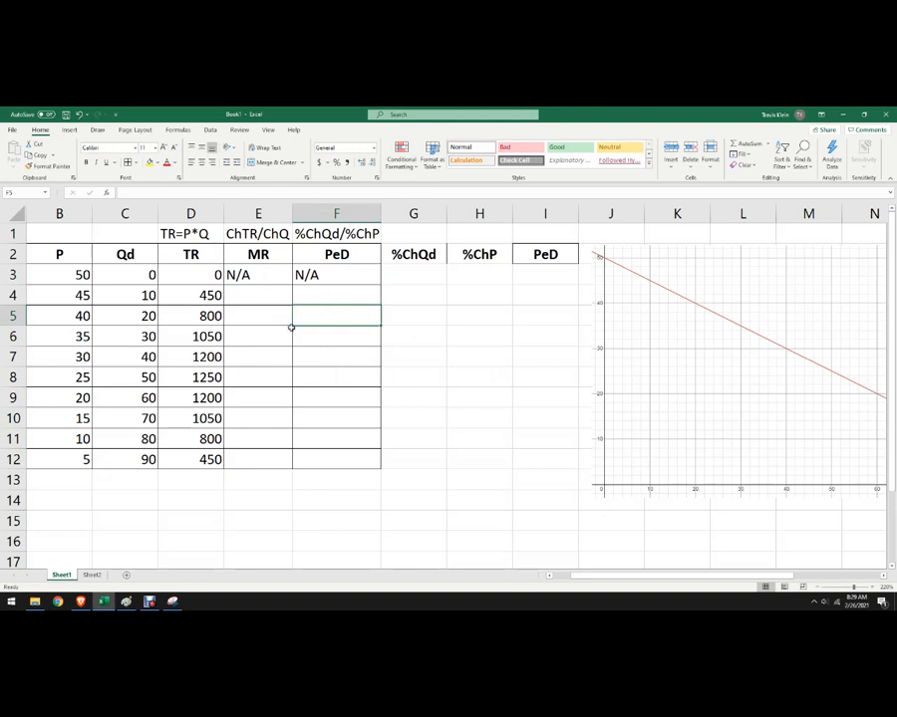
Centre the N/A entries horizontally in cells E3:F3
click(261, 280)
drag(250, 271, 308, 271)
click(201, 161)
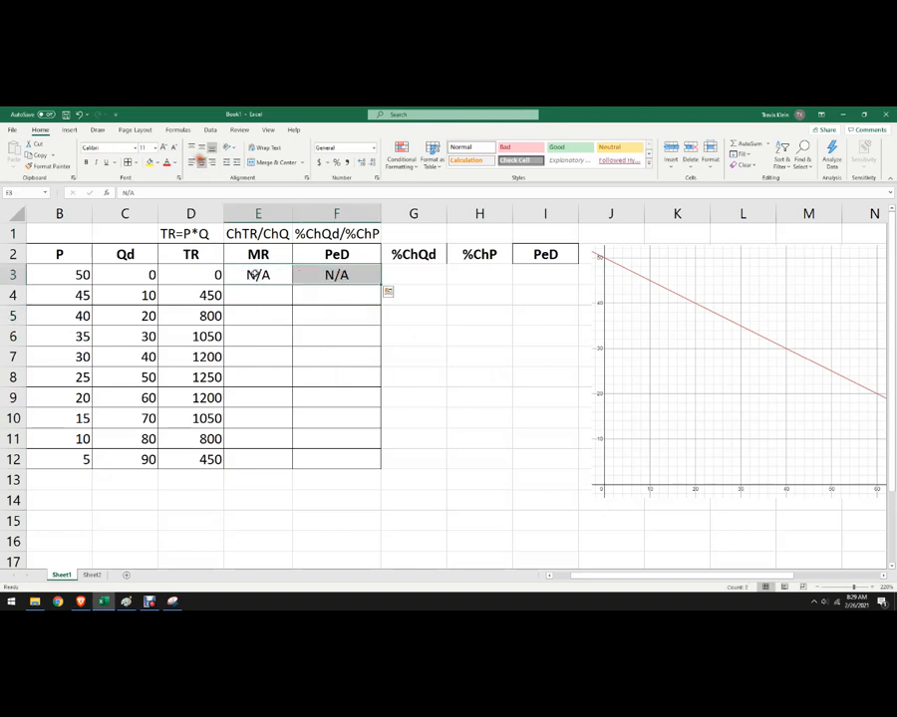
click(339, 357)
Start the marginal revenue formula in E4 with the bracketed change in total revenue, =(D4-D3)
click(237, 297)
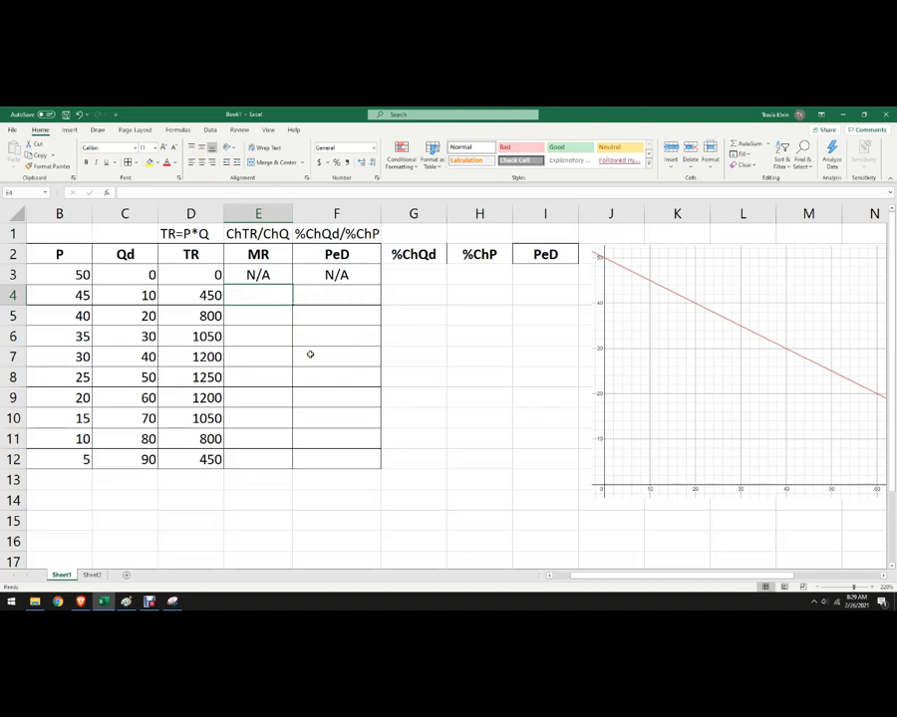
text(=)
click(209, 297)
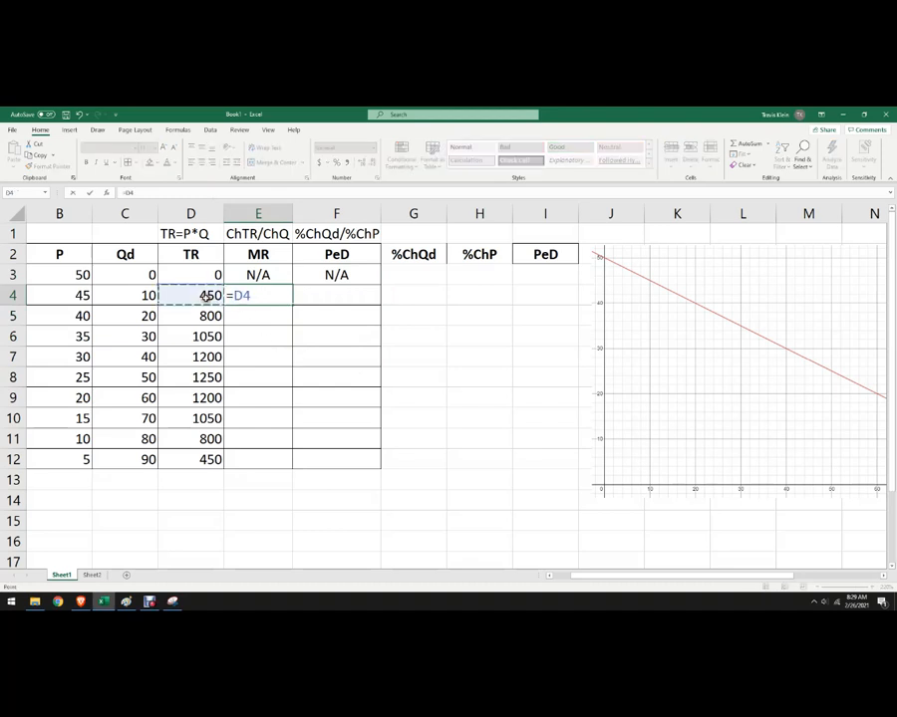
text(-)
click(182, 273)
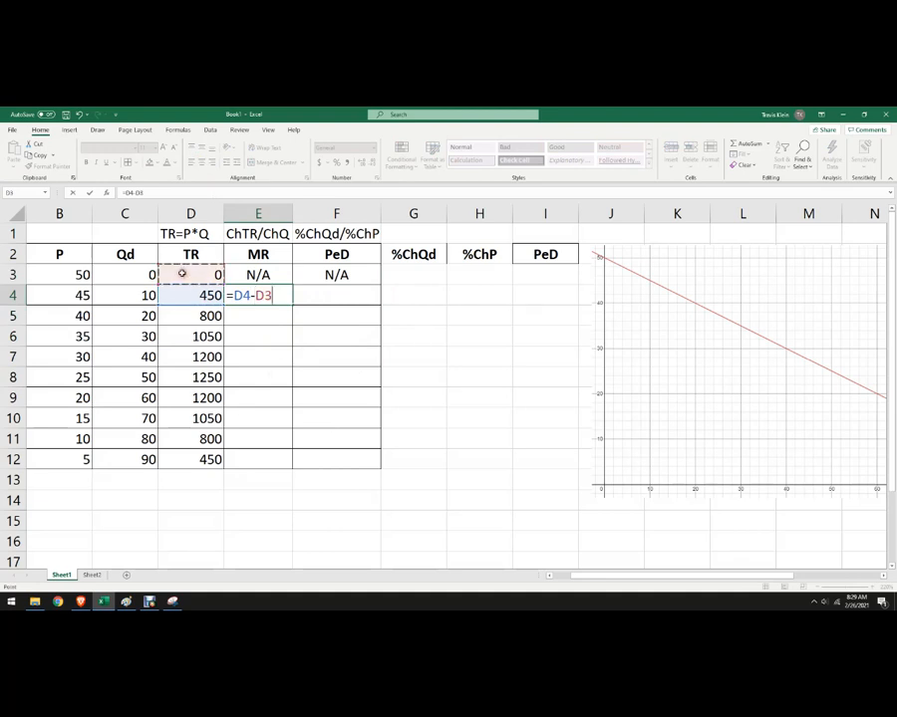
click(199, 191)
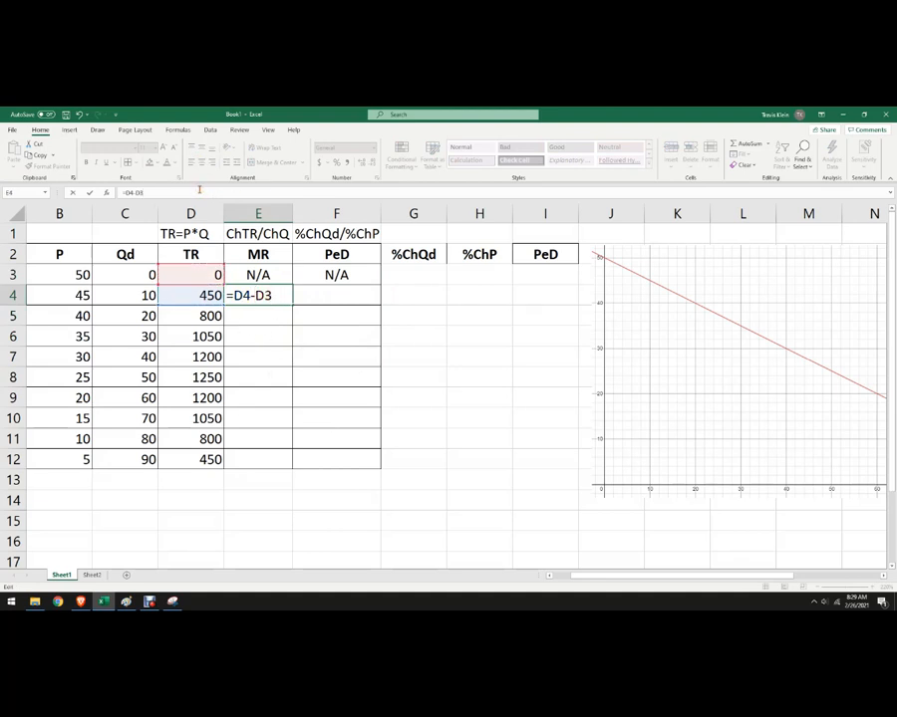
click(125, 192)
text(()
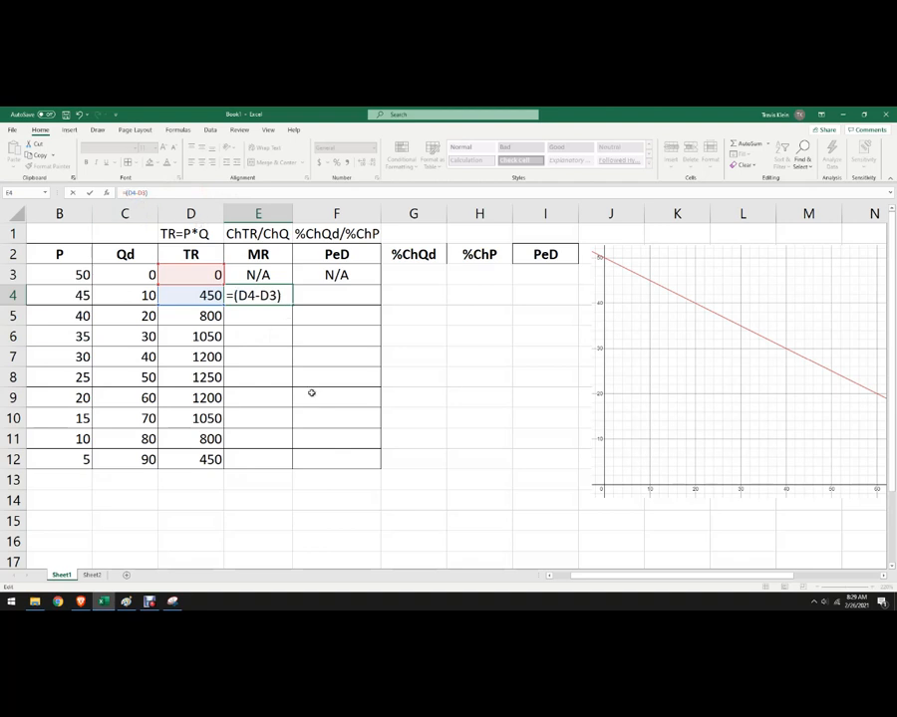
click(139, 295)
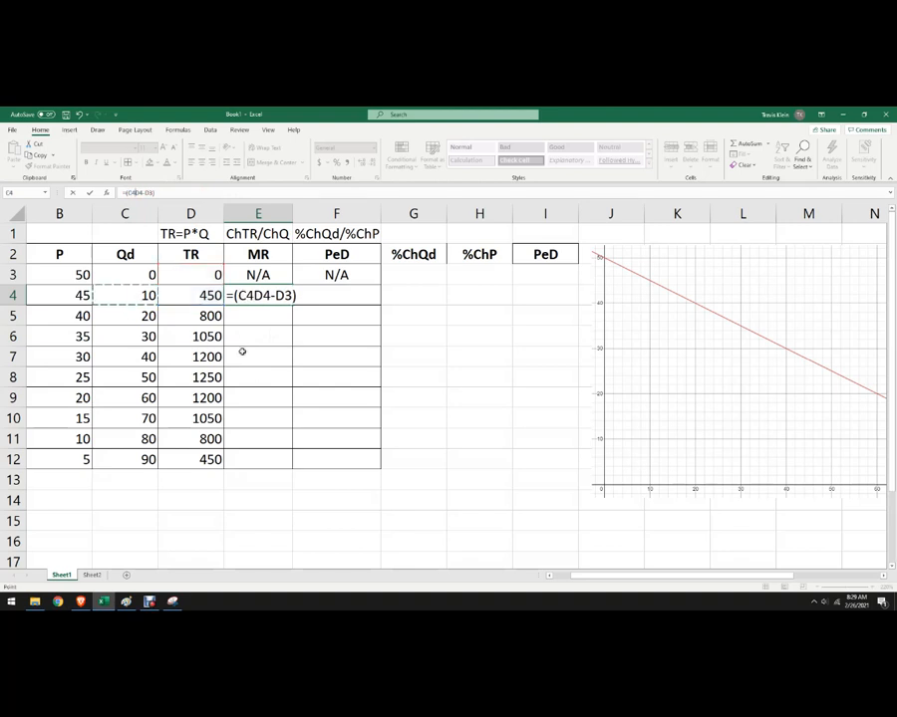
key(BackSpace)
key(BackSpace)
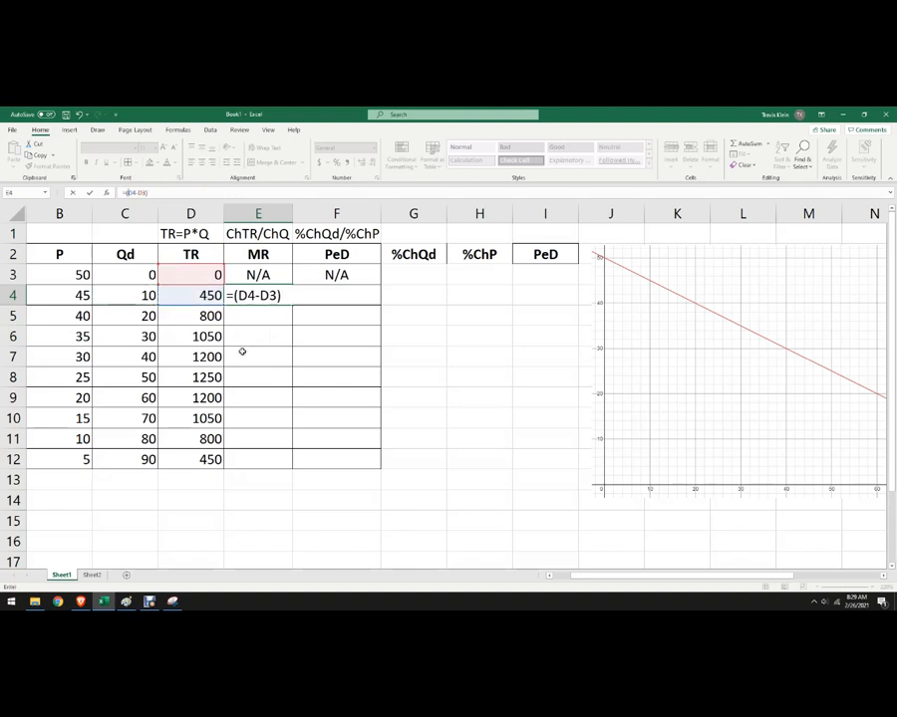
Divide the E4 formula by the quantity change (C4-C3) and fill it down to E12
click(167, 191)
text(/)
click(131, 294)
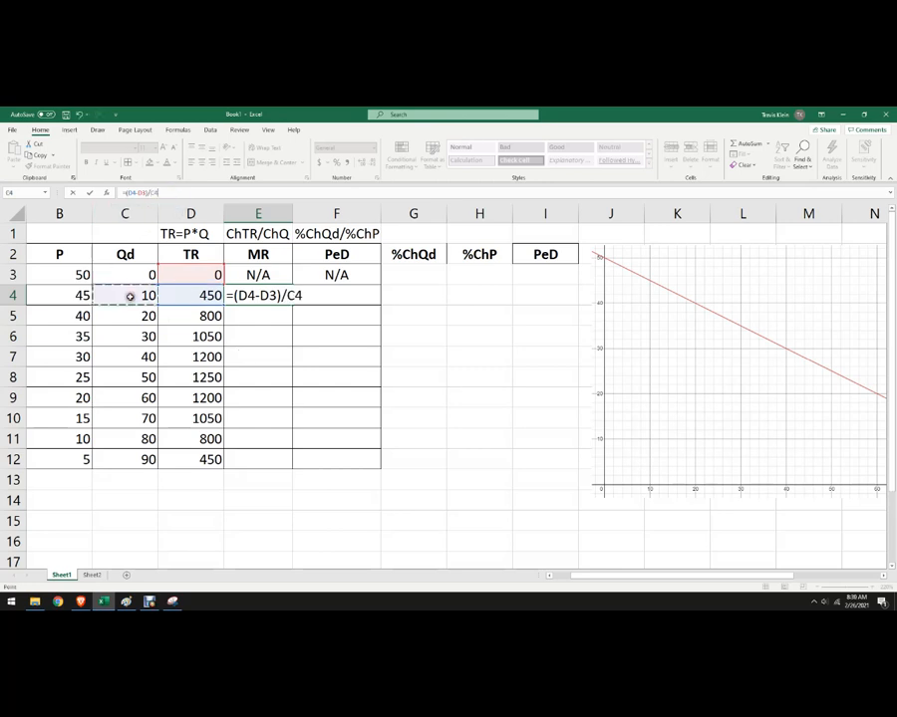
text(-)
click(128, 272)
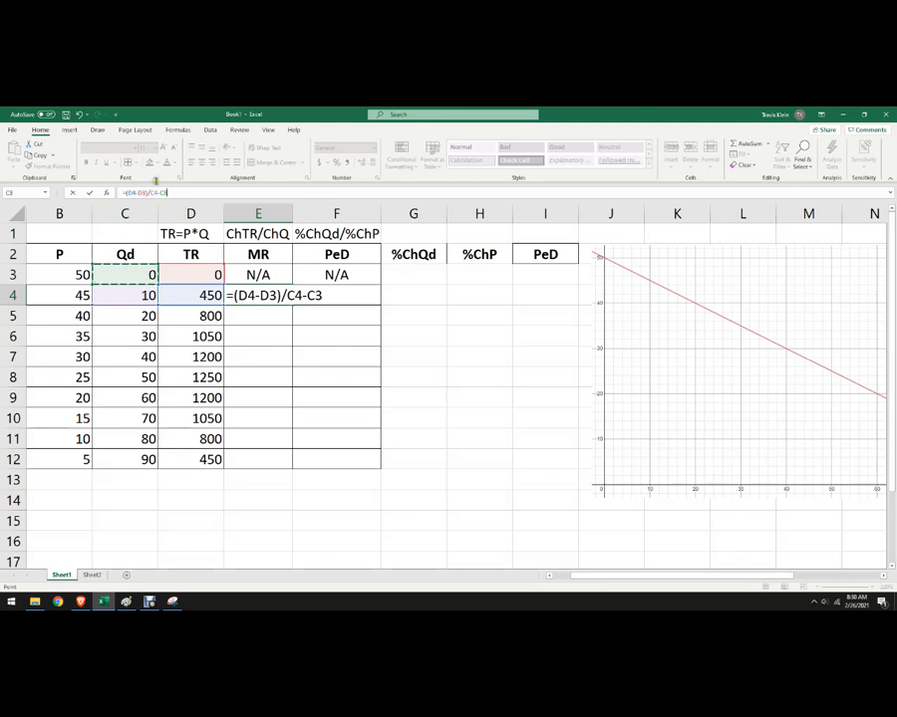
text(()
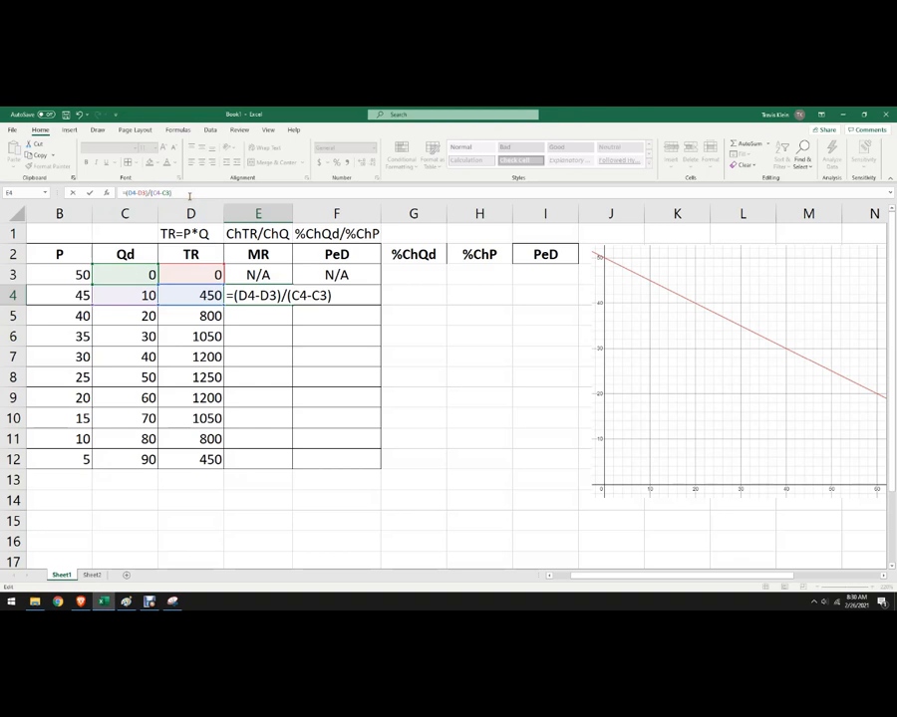
key(Return)
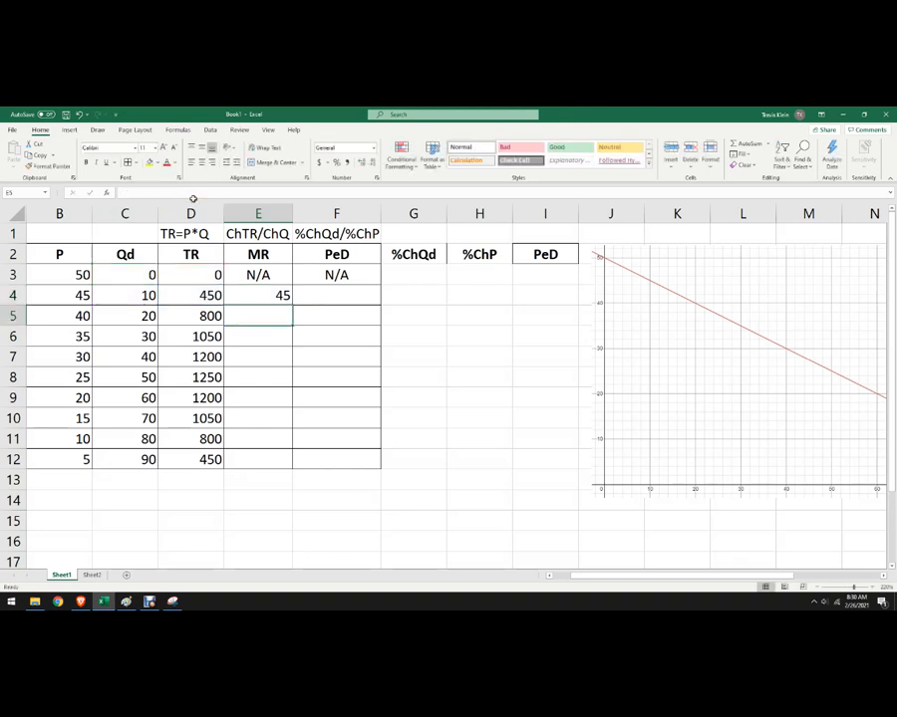
click(259, 302)
drag(292, 304, 287, 465)
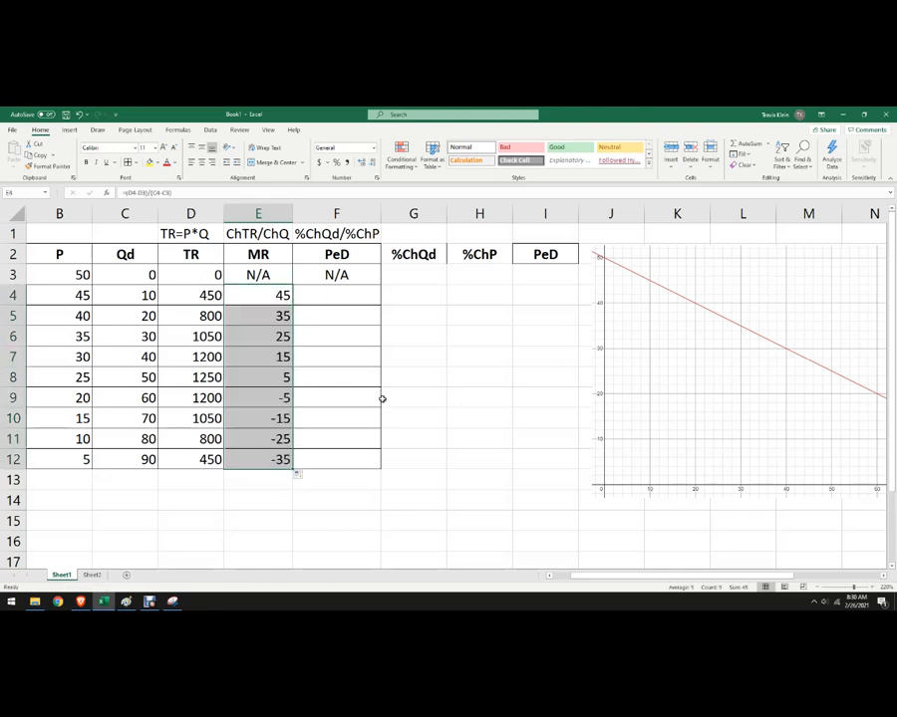
Start the %ChQd formula in G4 with the bracketed quantity change and a division sign, =(C4-C3)/
click(342, 298)
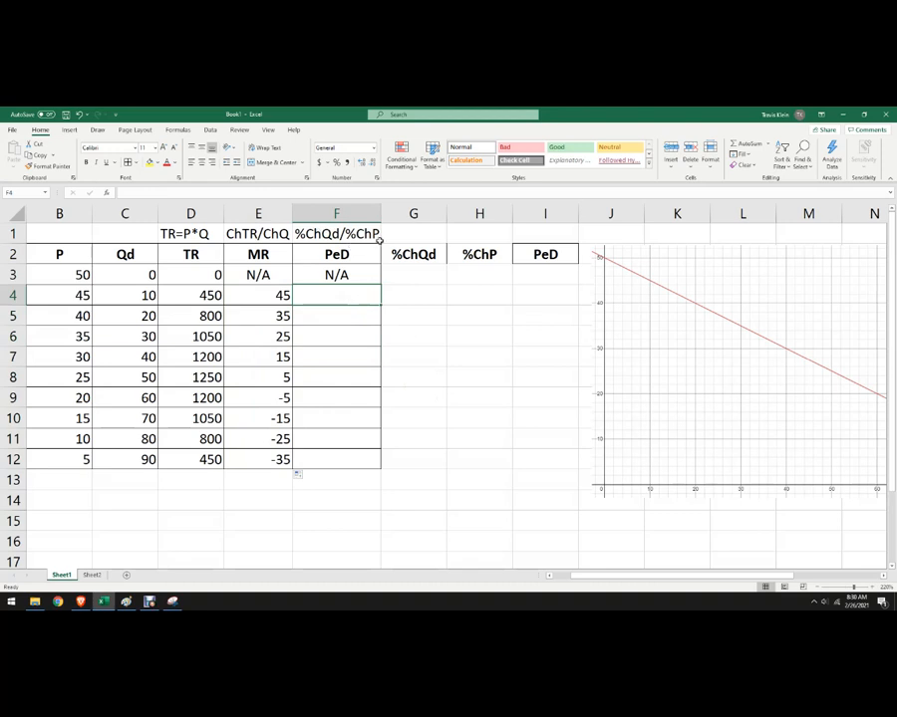
click(415, 289)
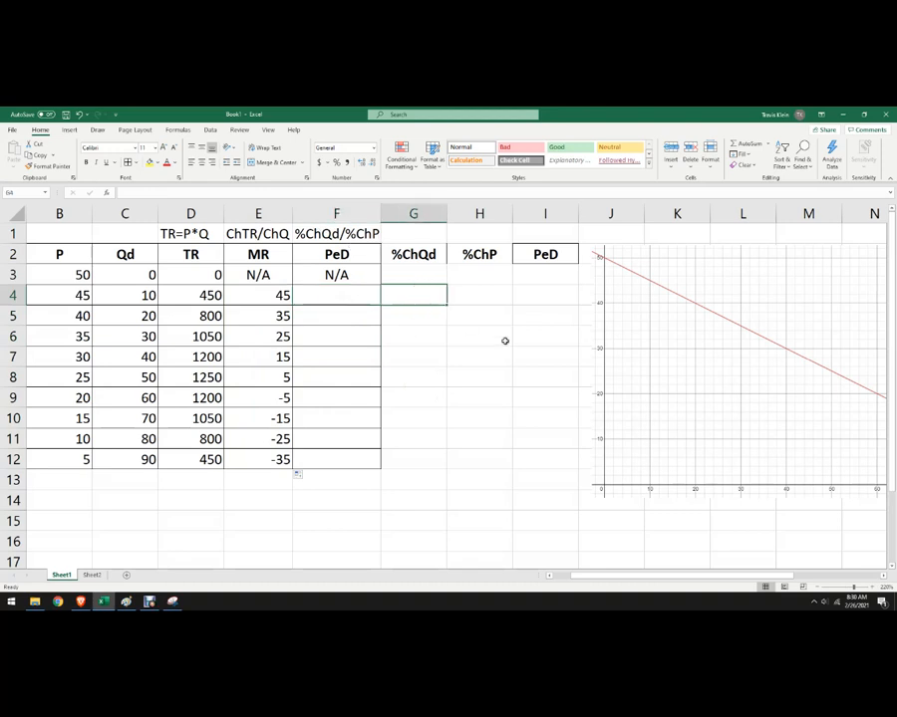
text(=)
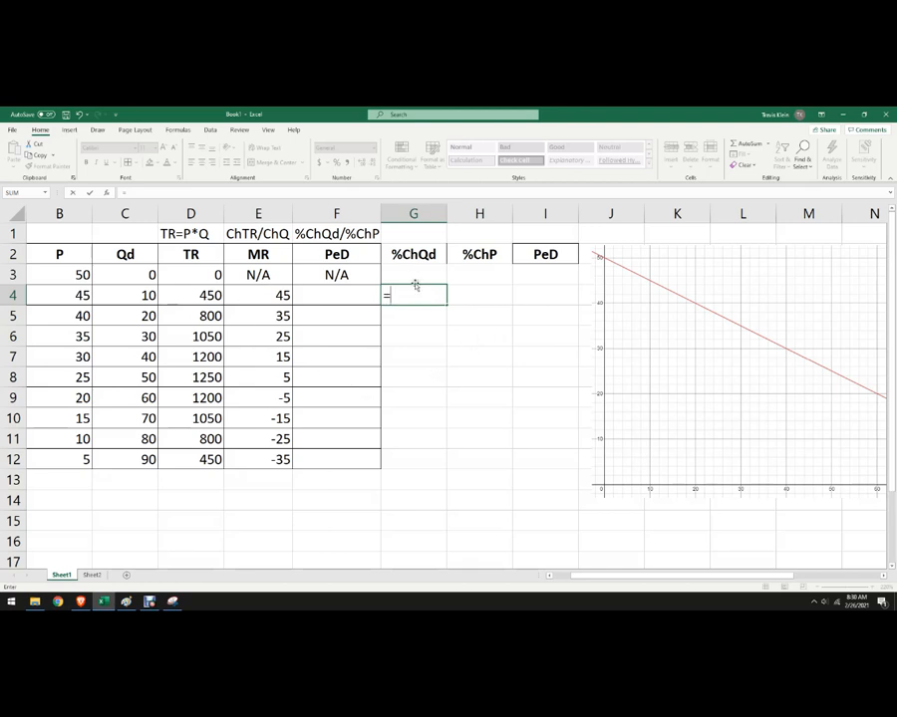
click(140, 295)
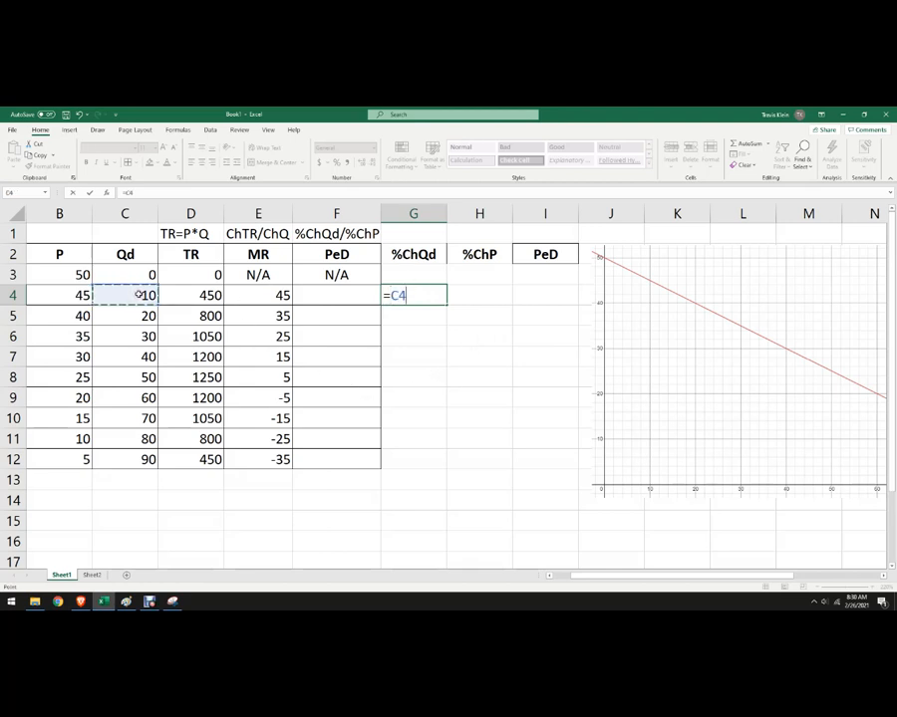
text(-)
click(138, 267)
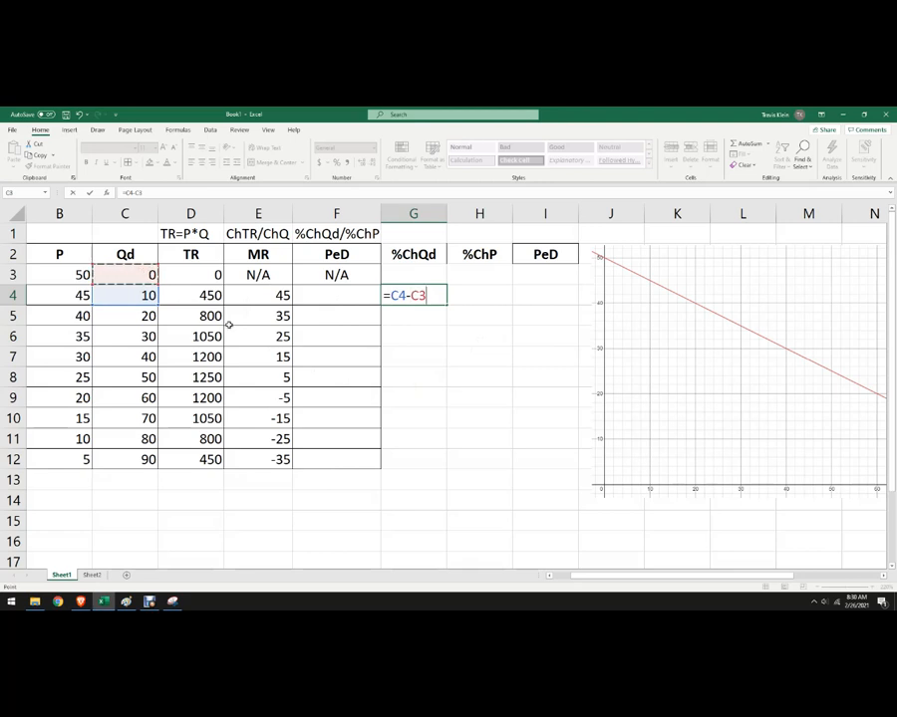
text())
click(389, 295)
text(()
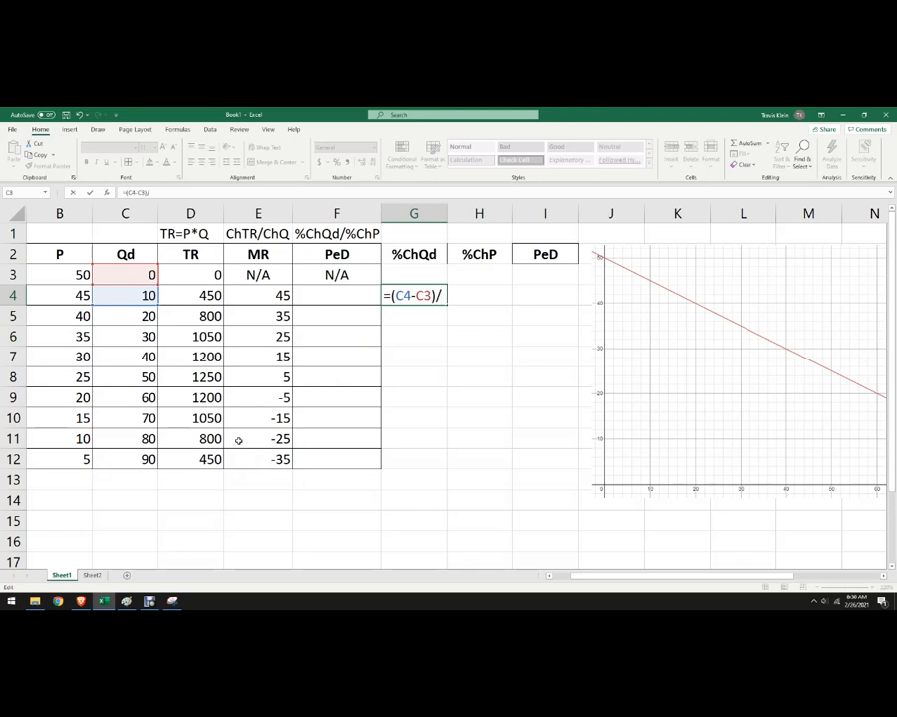
Complete the G4 formula with average(C3:C4) as the divisor
text(aver)
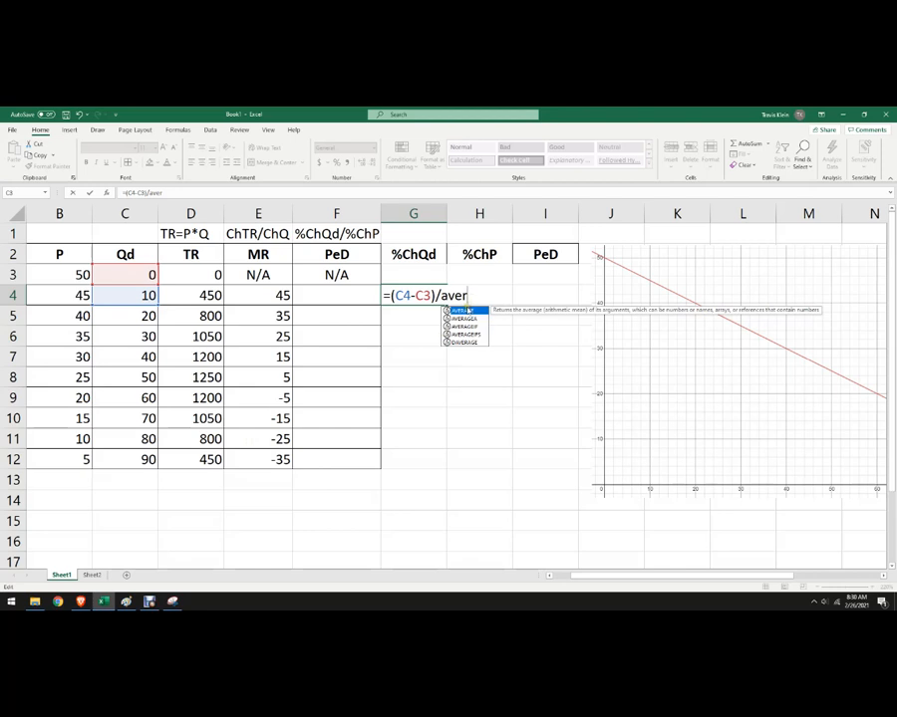
double_click(468, 310)
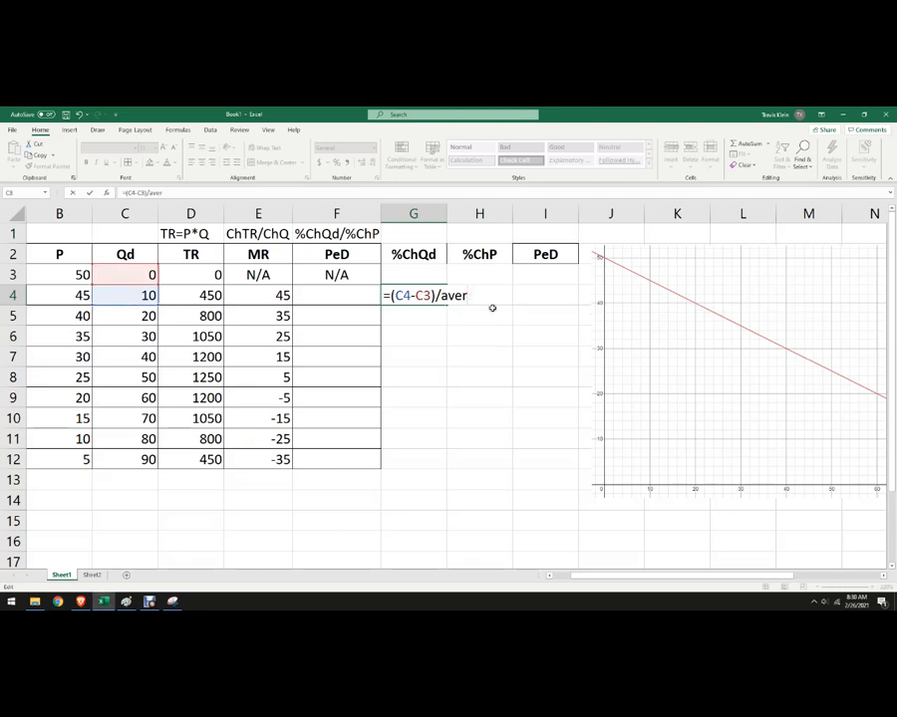
text(age*)
key(BackSpace)
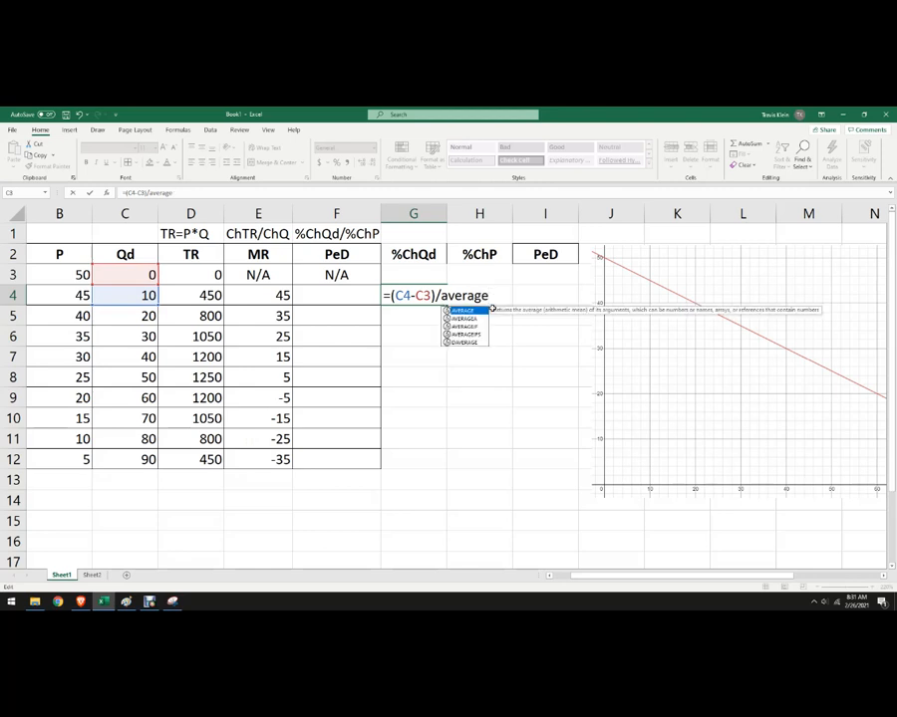
text(()
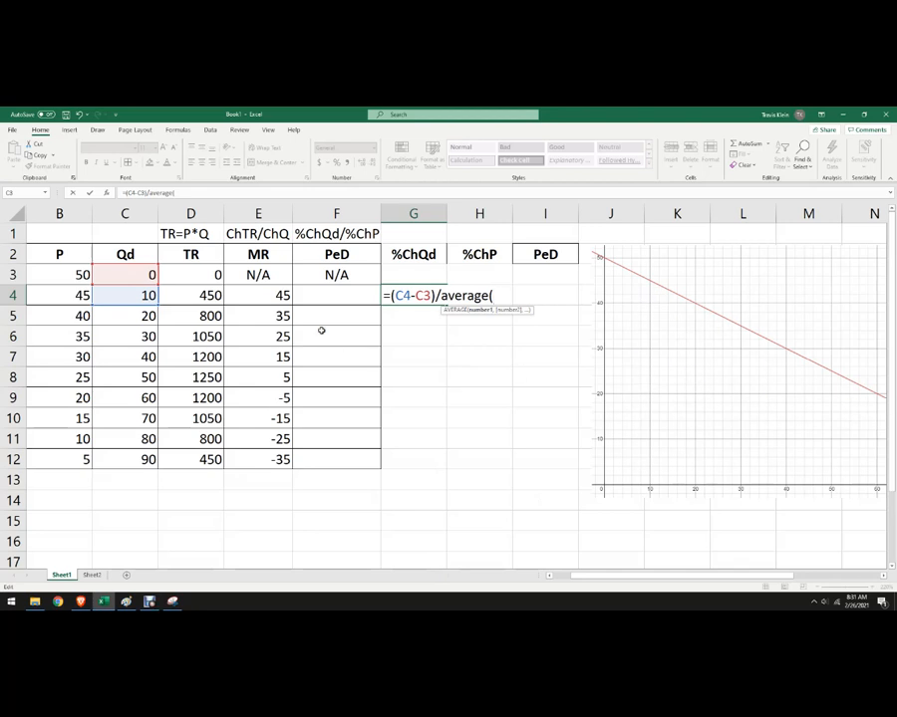
mouse_move(146, 295)
mouse_down()
mouse_move(159, 300)
mouse_move(145, 274)
mouse_up()
text())
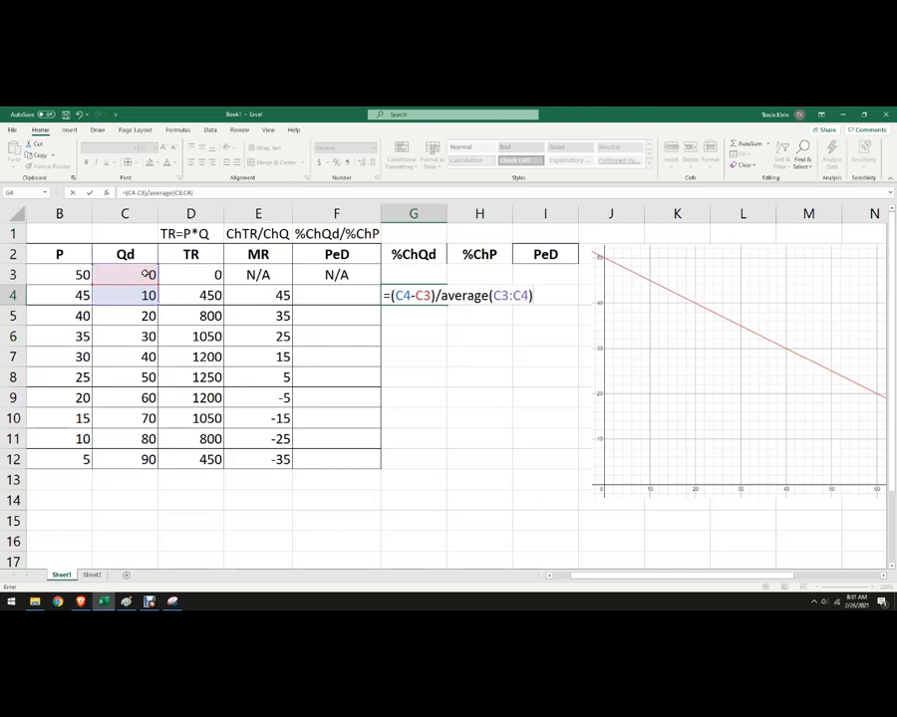
key(Return)
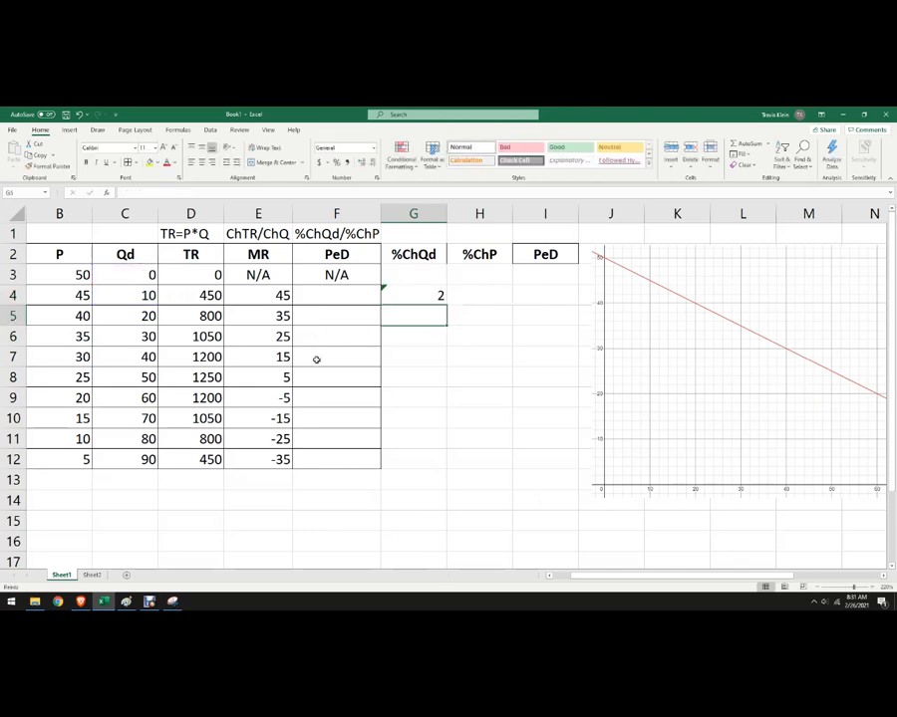
Fill the %ChQd formula from G4 down to G12 and format the values as percentages with two decimal places
click(392, 296)
drag(445, 305, 445, 472)
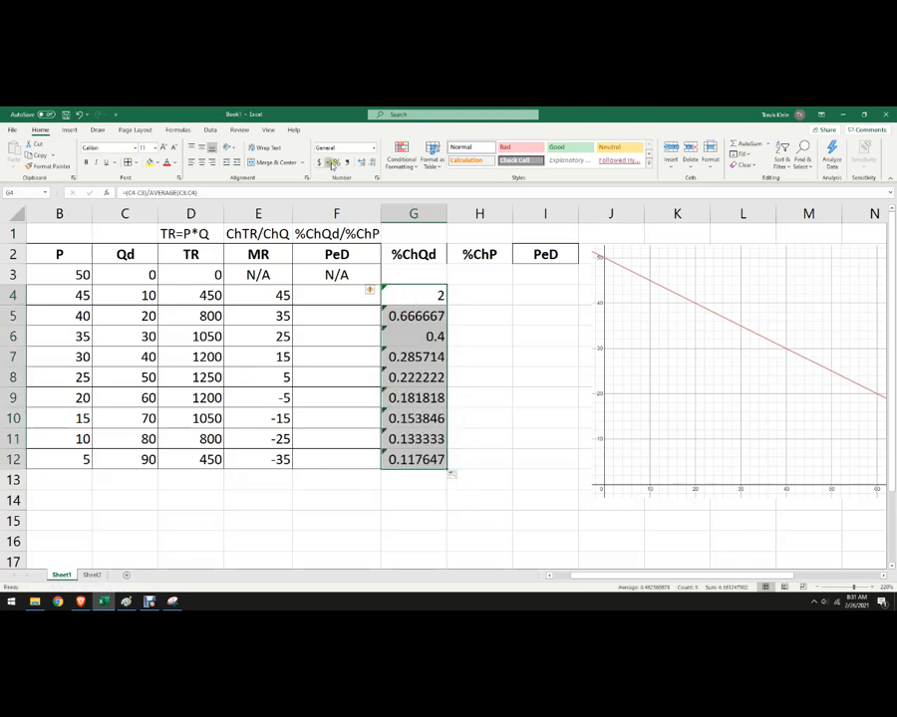
key(ctrl+shift+5)
click(362, 162)
click(361, 163)
Start the %ChP formula in H4 with the price change divided by the average function, =B4-B3/average
click(468, 295)
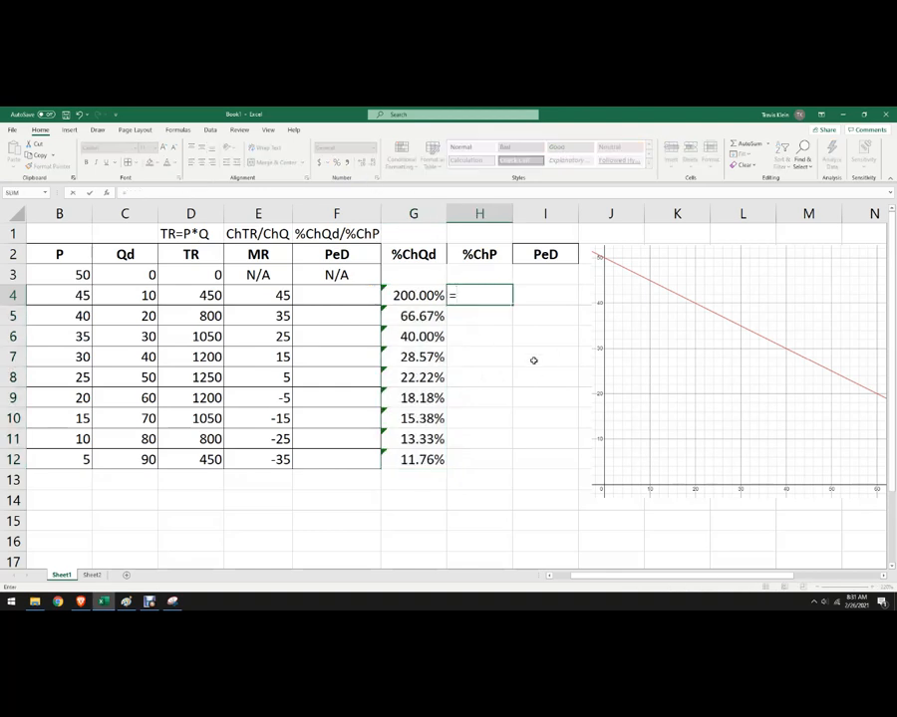
text(=)
click(72, 291)
text(-)
click(72, 275)
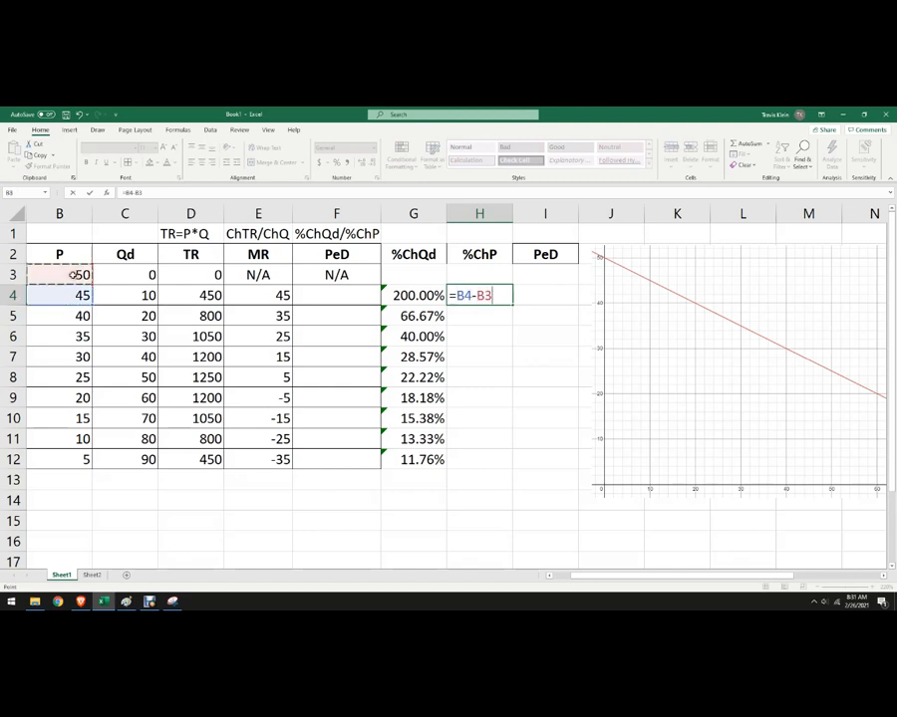
text(/average)
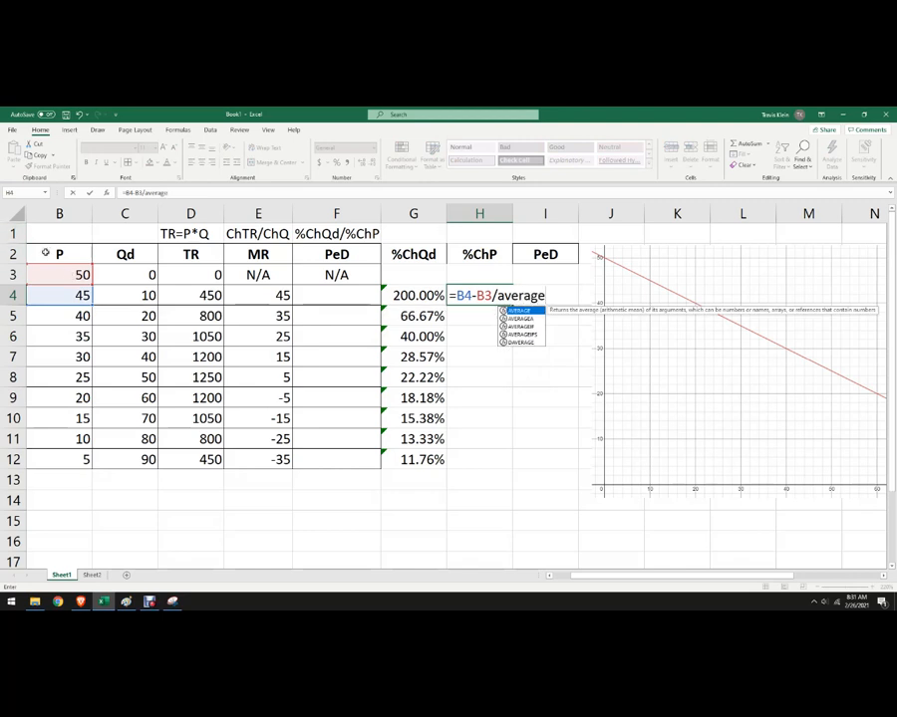
drag(59, 267, 62, 294)
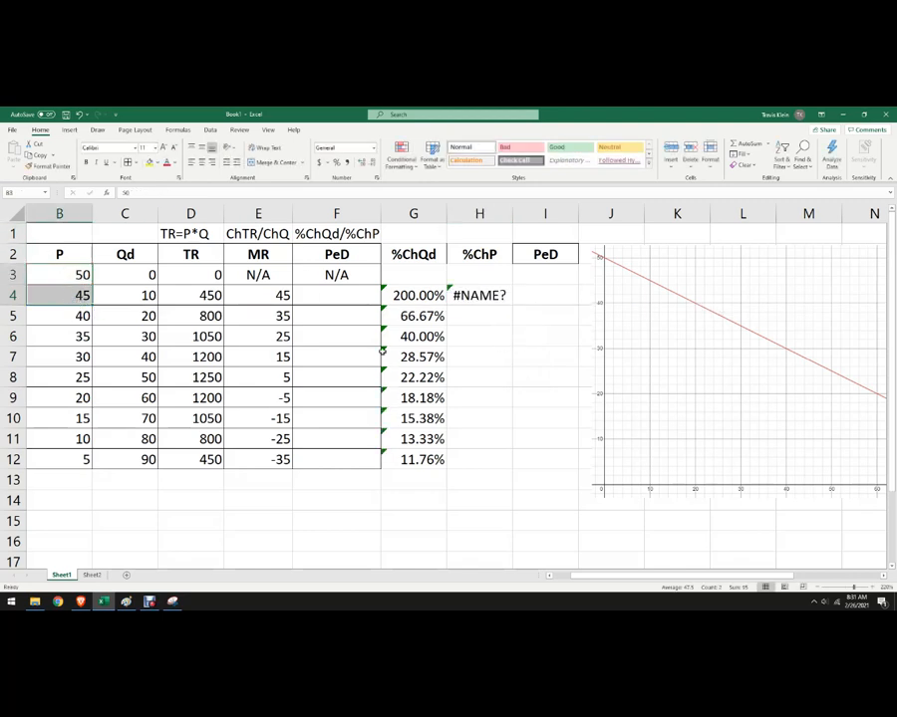
Complete the average function in the H4 formula with the price range B3:B4 in brackets
click(452, 291)
click(189, 194)
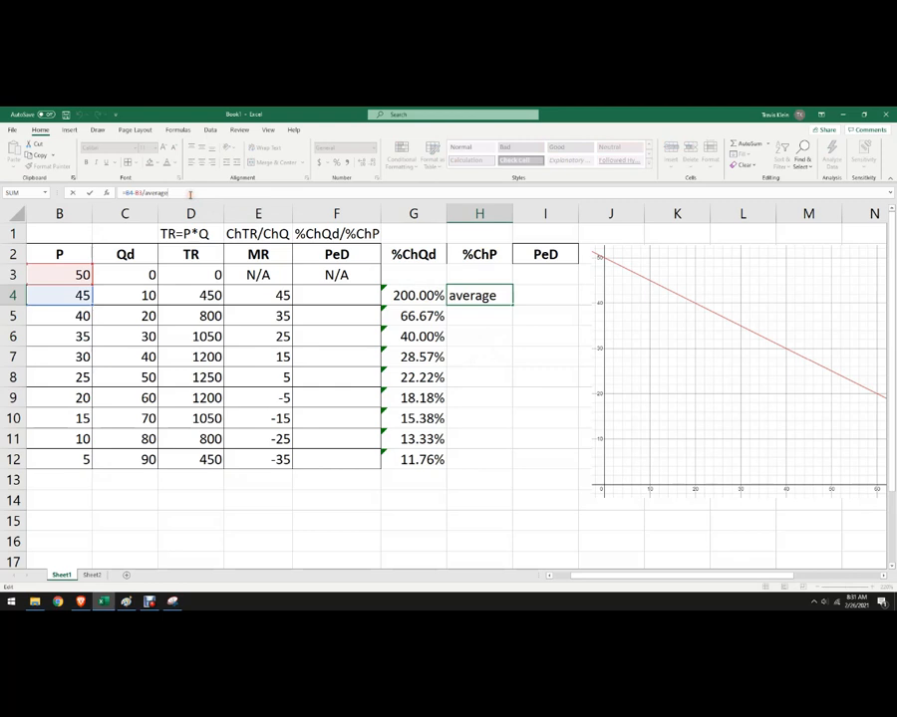
text(()
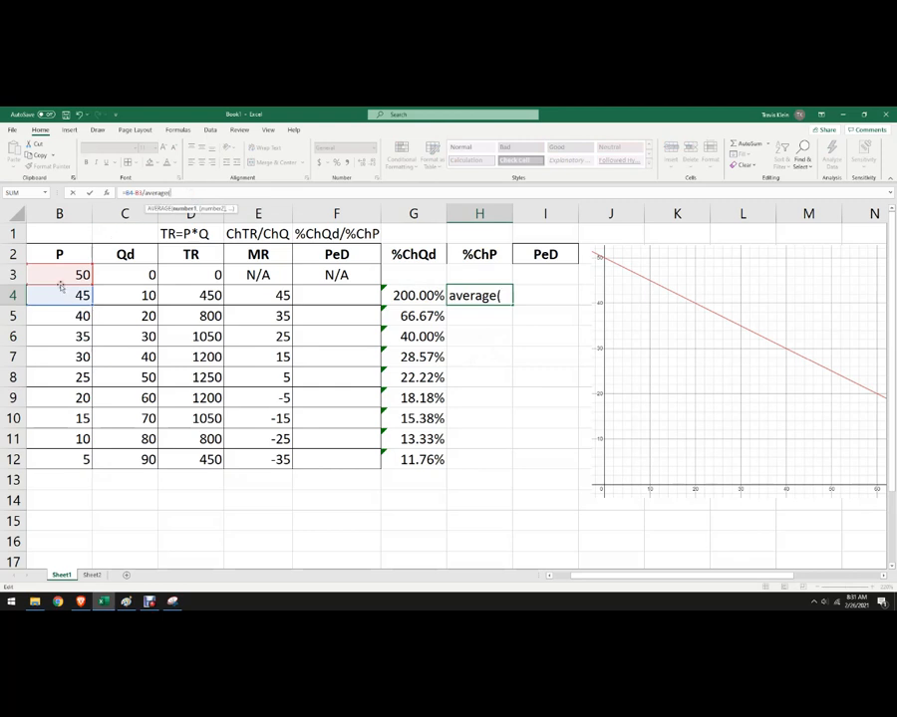
drag(60, 274, 61, 295)
text())
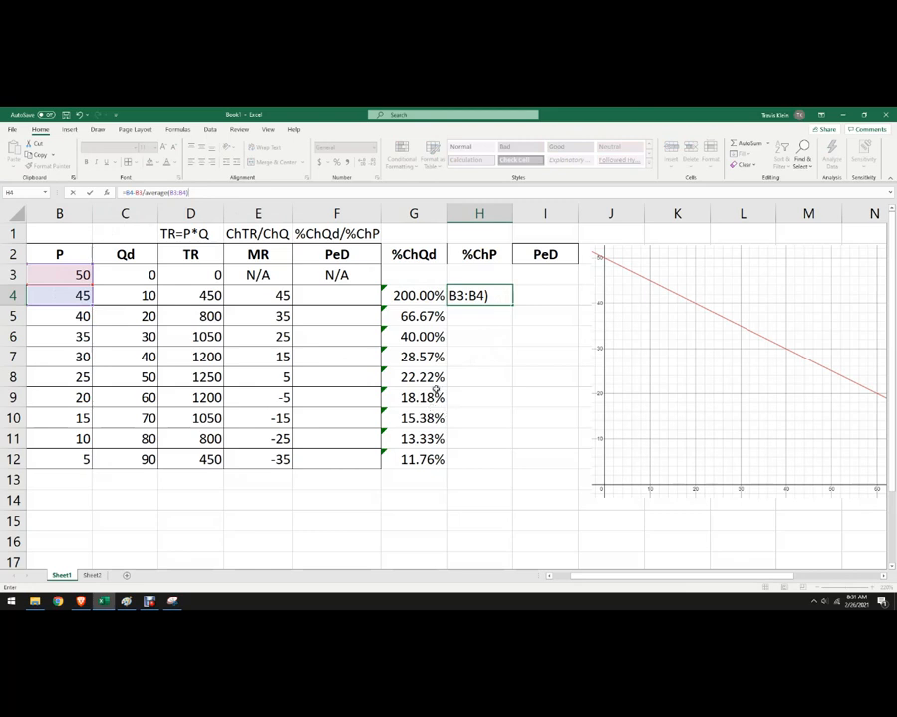
Enclose the price change in brackets so the H4 formula reads =(B4-B3)/average(B3:B4), and enter it
click(145, 192)
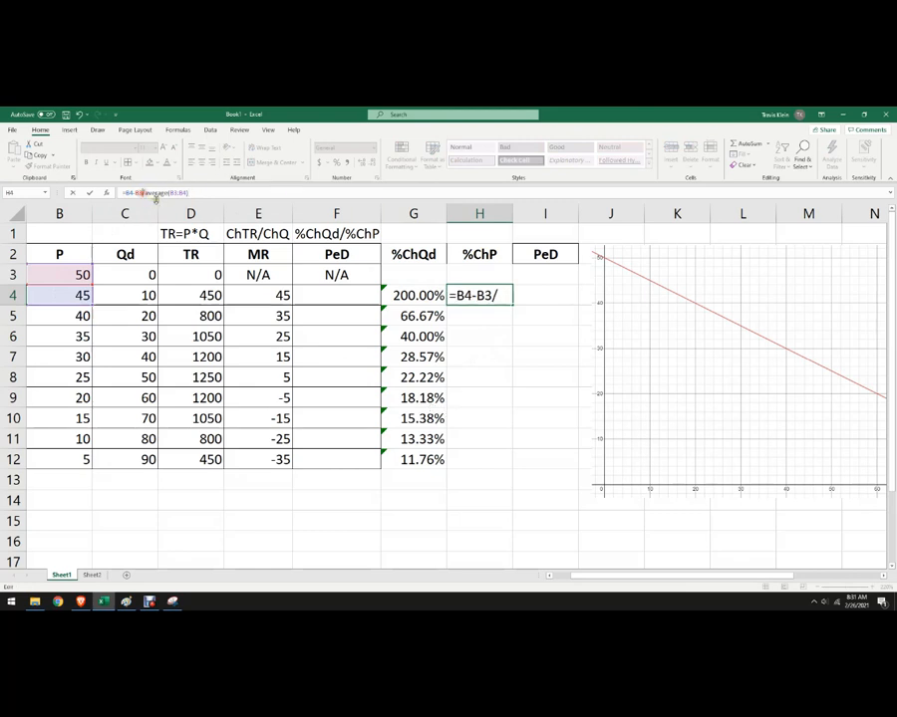
text())
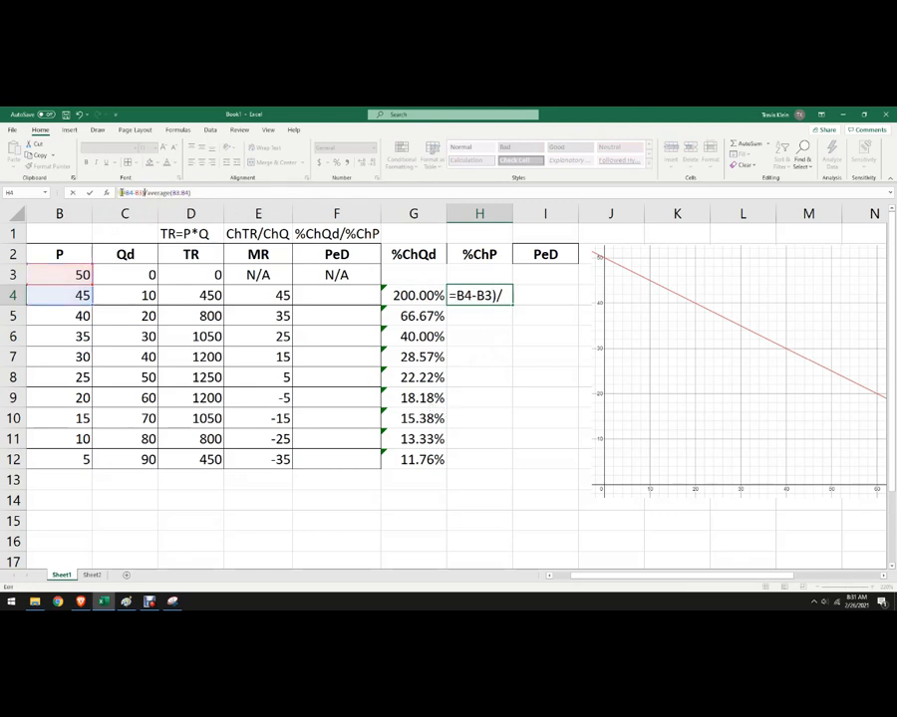
key(Left)
key(Left)
key(Left)
key(Left)
key(Left)
key(Left)
text(()
key(Return)
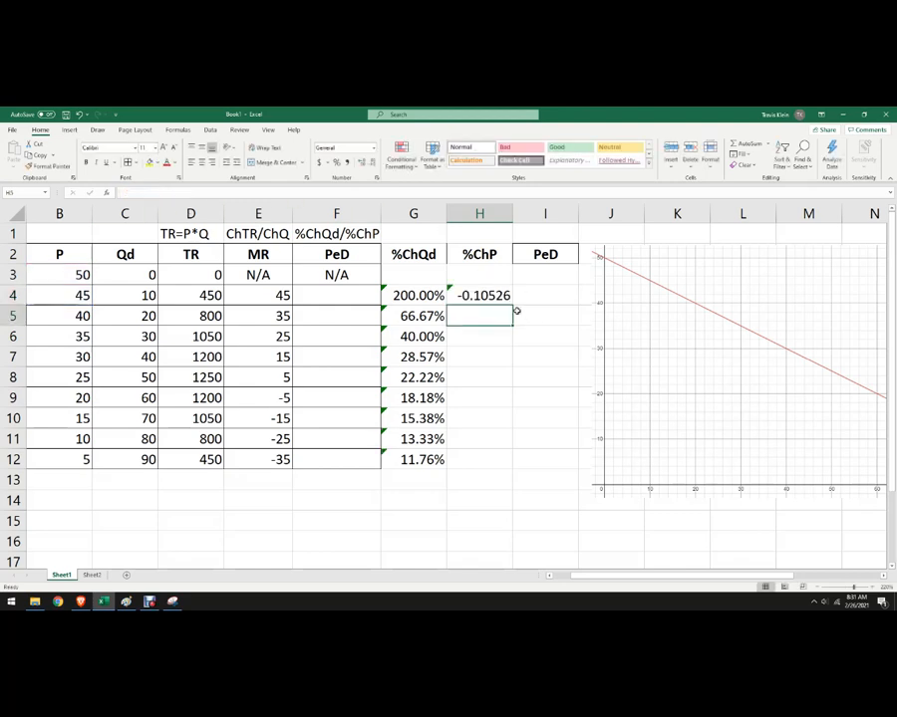
Fill the %ChP formula from H4 down to H12 and ignore the error flags on those cells
click(492, 296)
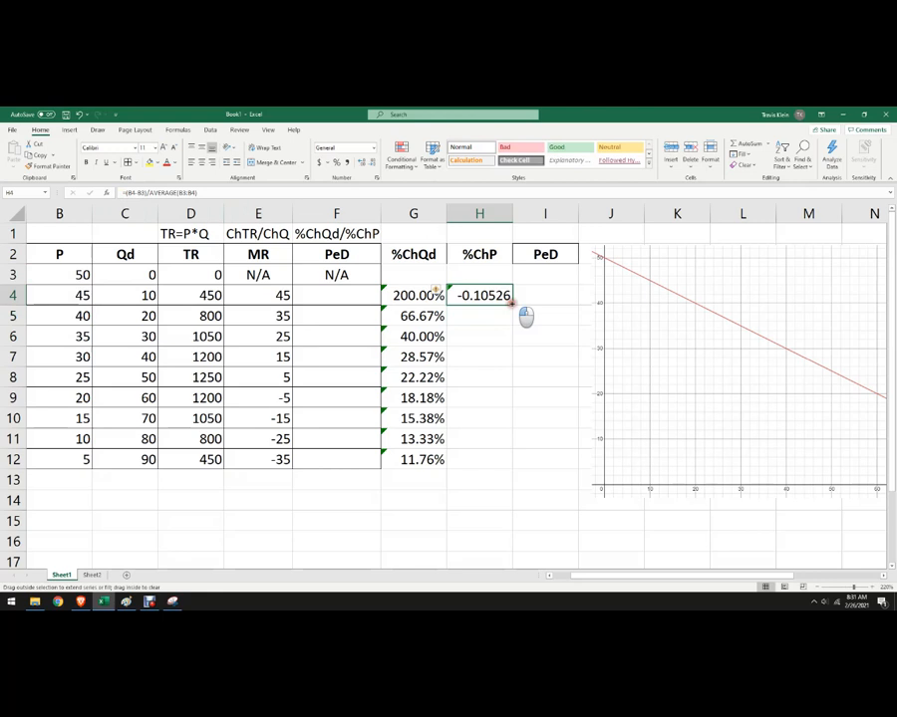
double_click(512, 306)
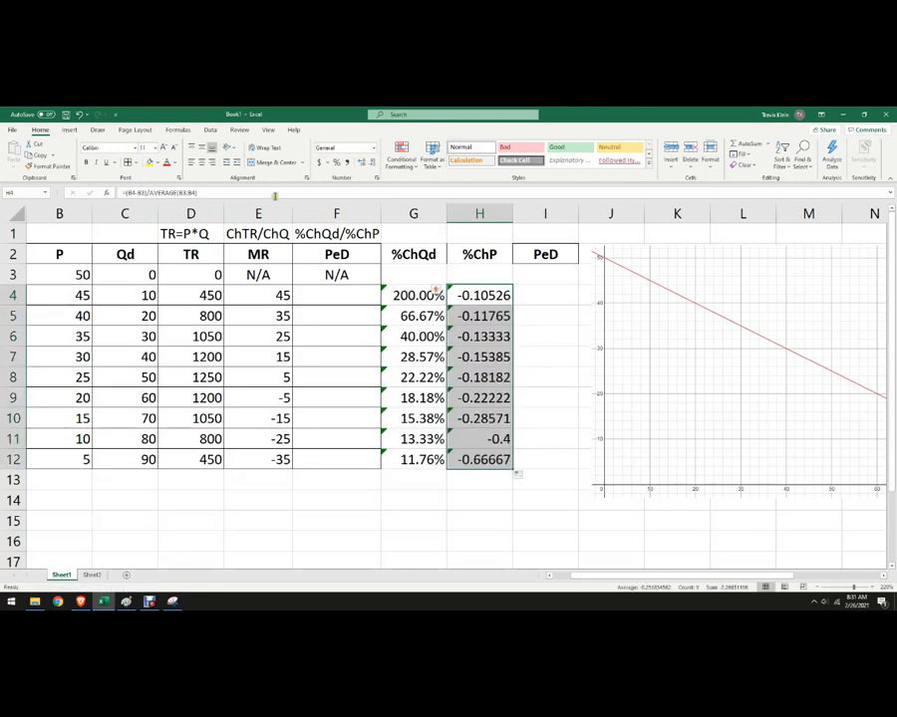
click(436, 291)
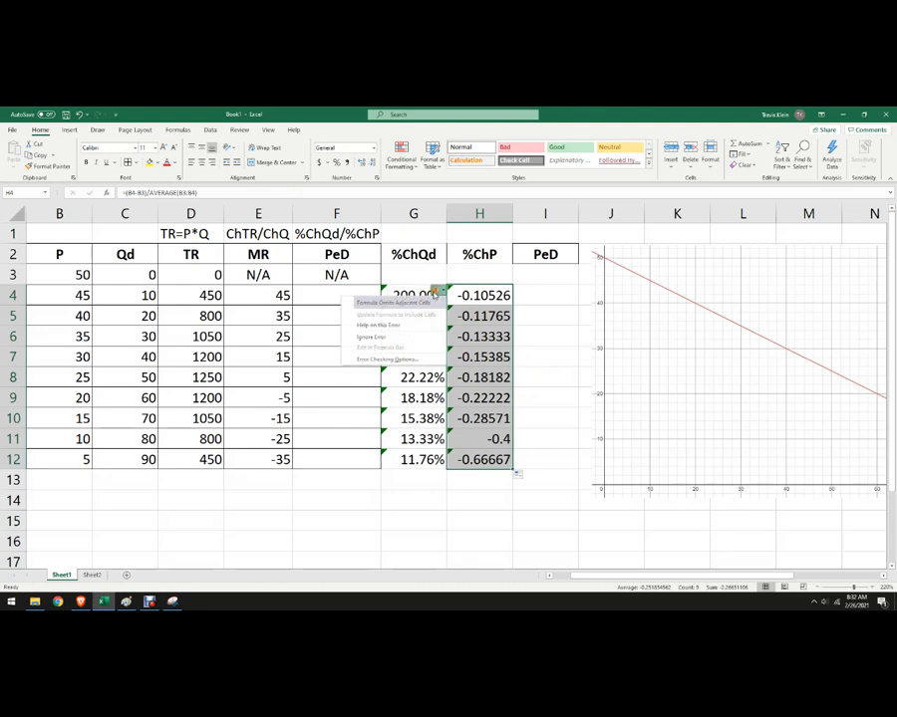
click(409, 336)
Ignore the formula error flags on the %ChQd cells G4 to G12
drag(424, 295, 426, 465)
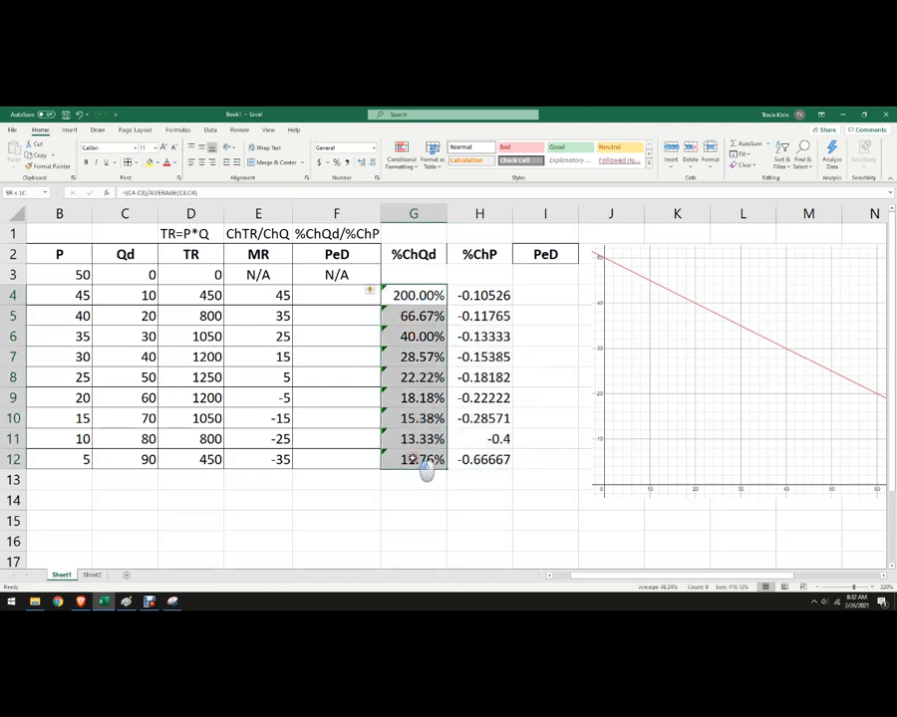
click(370, 291)
click(335, 336)
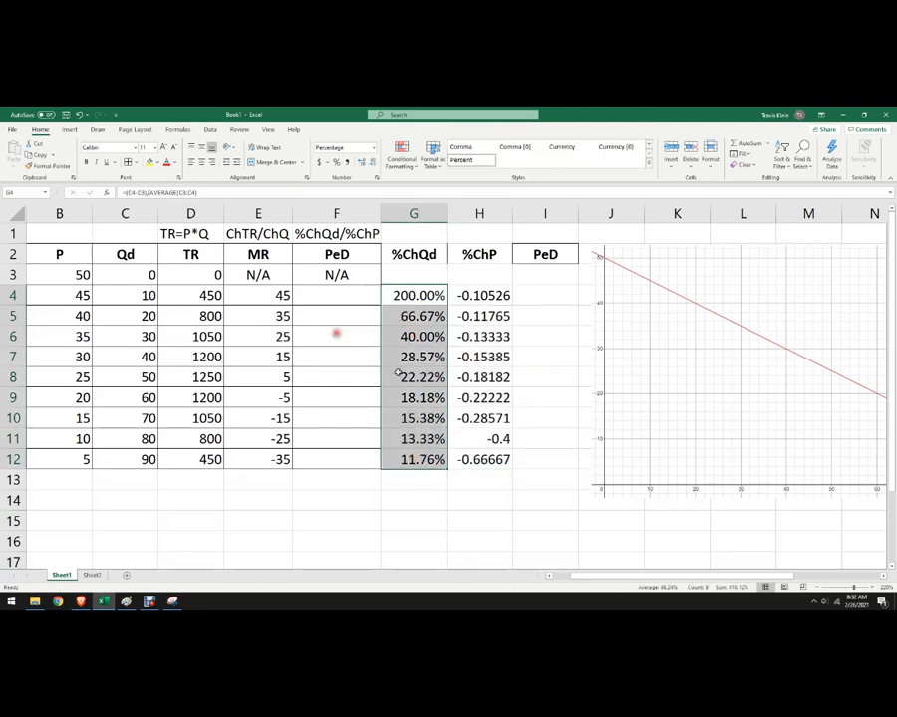
click(541, 360)
click(530, 296)
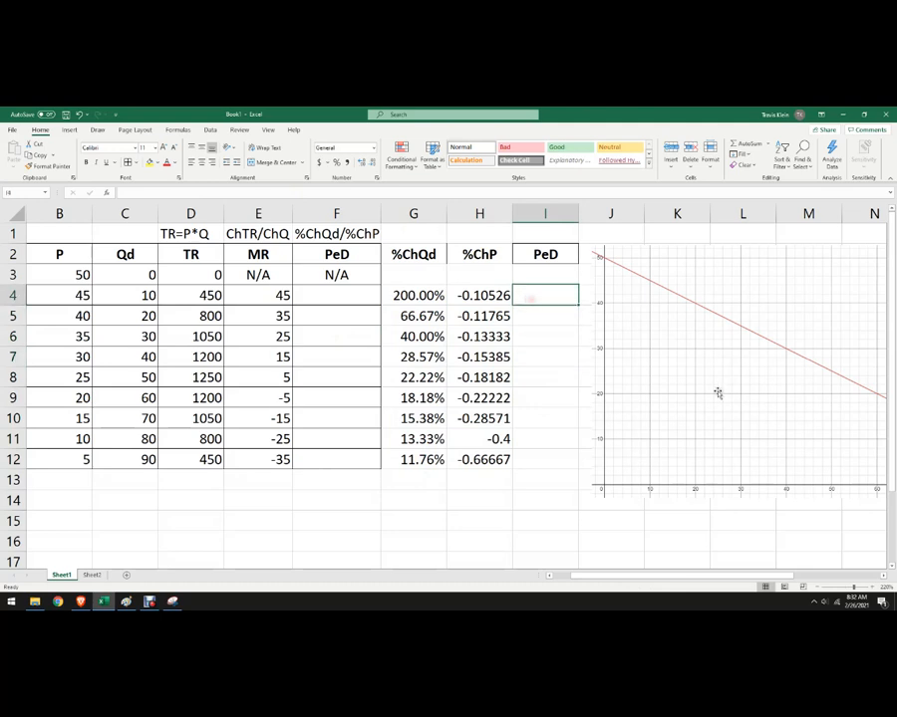
text(=)
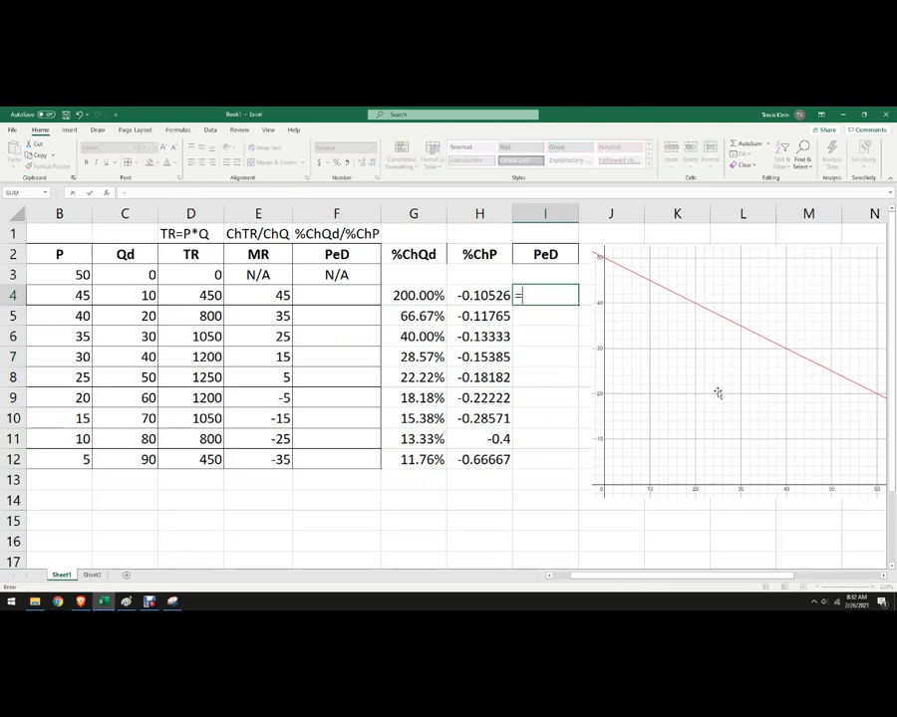
click(402, 293)
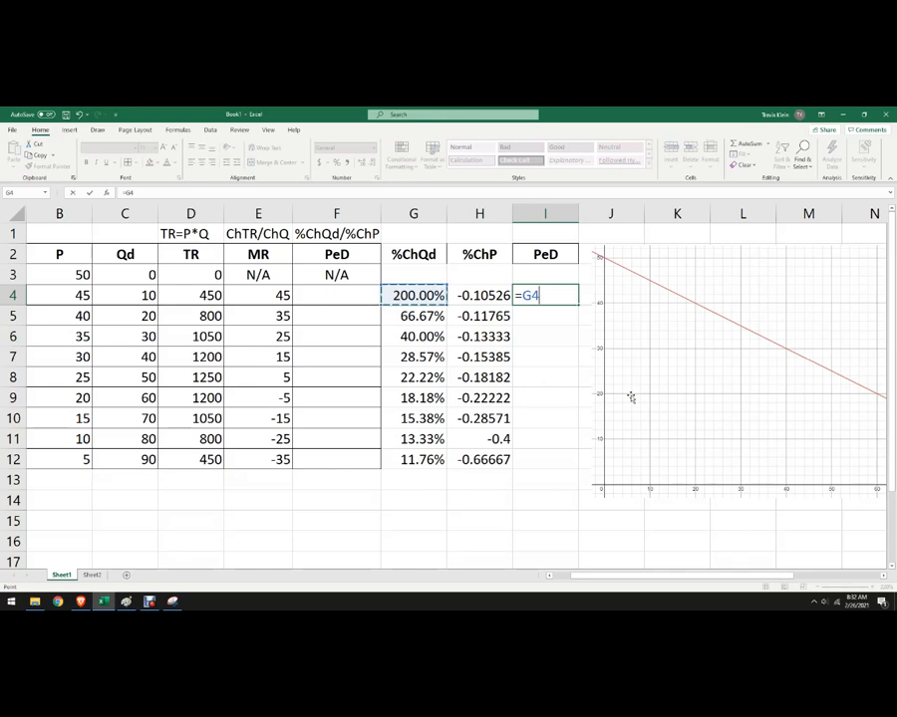
text(/)
key(Escape)
Format the %ChP values in H4 to H12 as percentages with two decimal places
drag(498, 295, 506, 458)
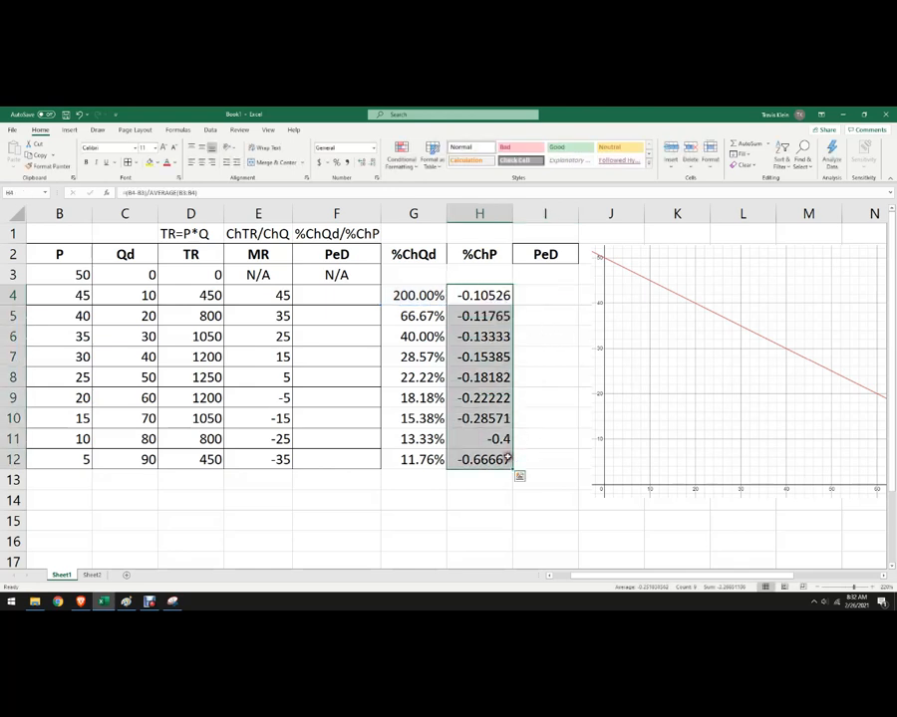
key(ctrl+shift+5)
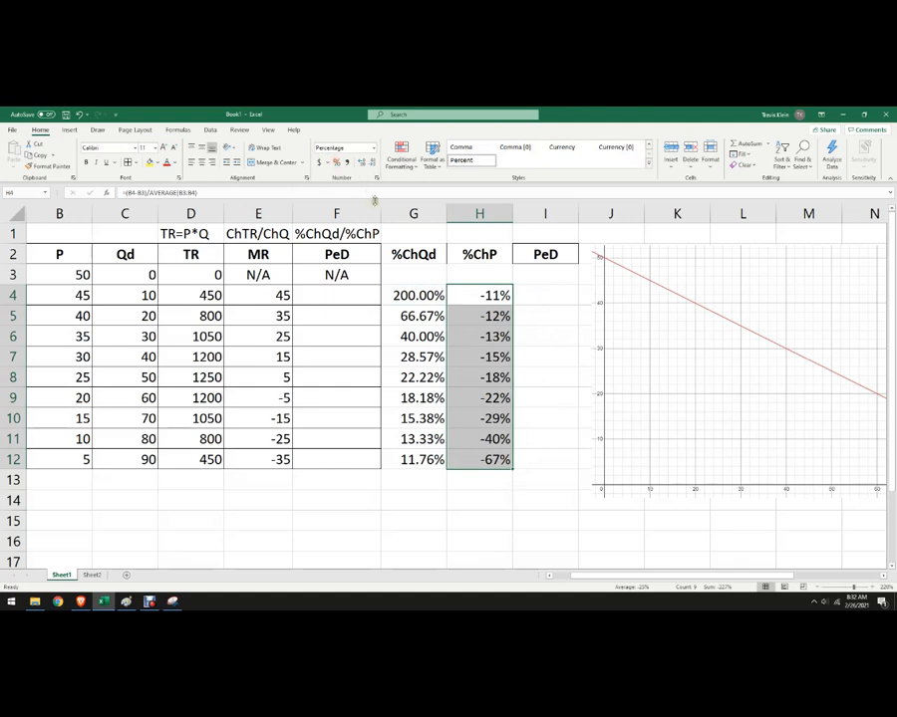
click(349, 161)
click(349, 161)
Enter the PeD formula =G4/H4 in cell I4
click(550, 299)
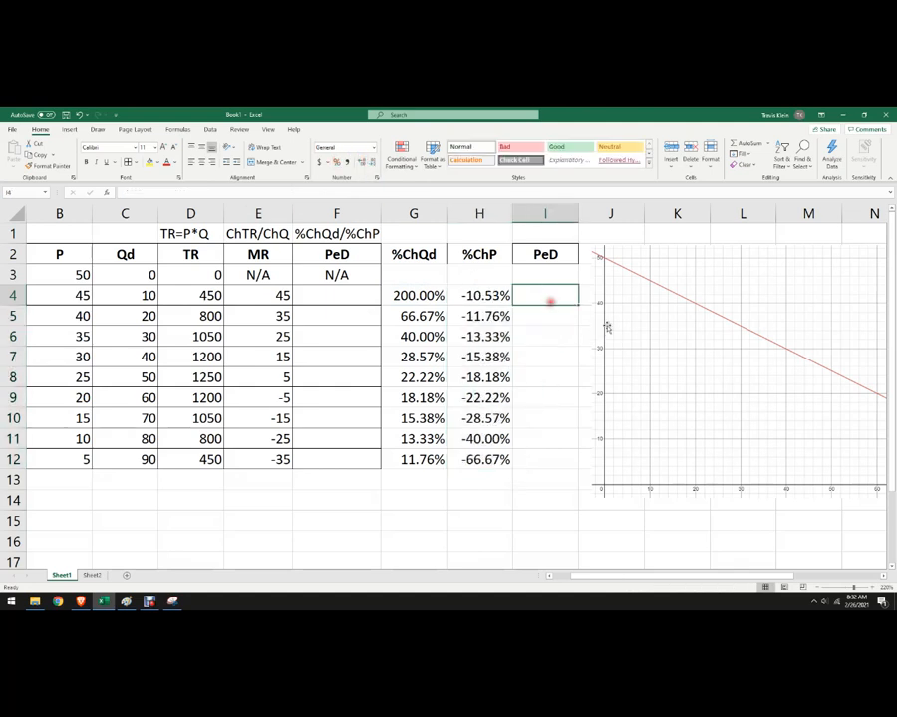
text(=)
click(420, 295)
text(/)
click(494, 295)
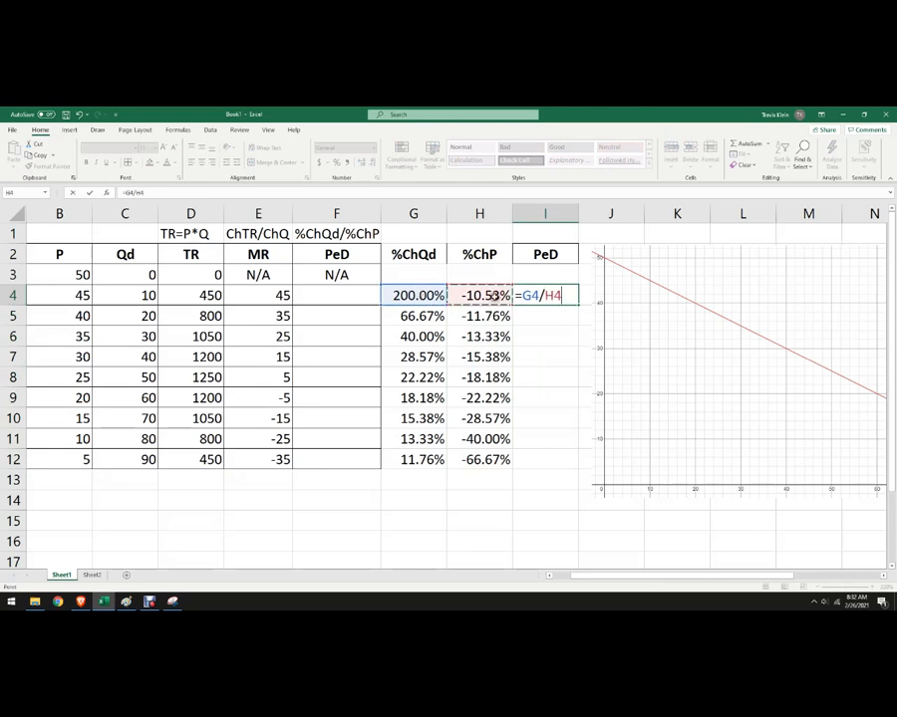
key(Return)
Format I4 as a number with two decimal places and fill its PeD formula down to I12
click(574, 295)
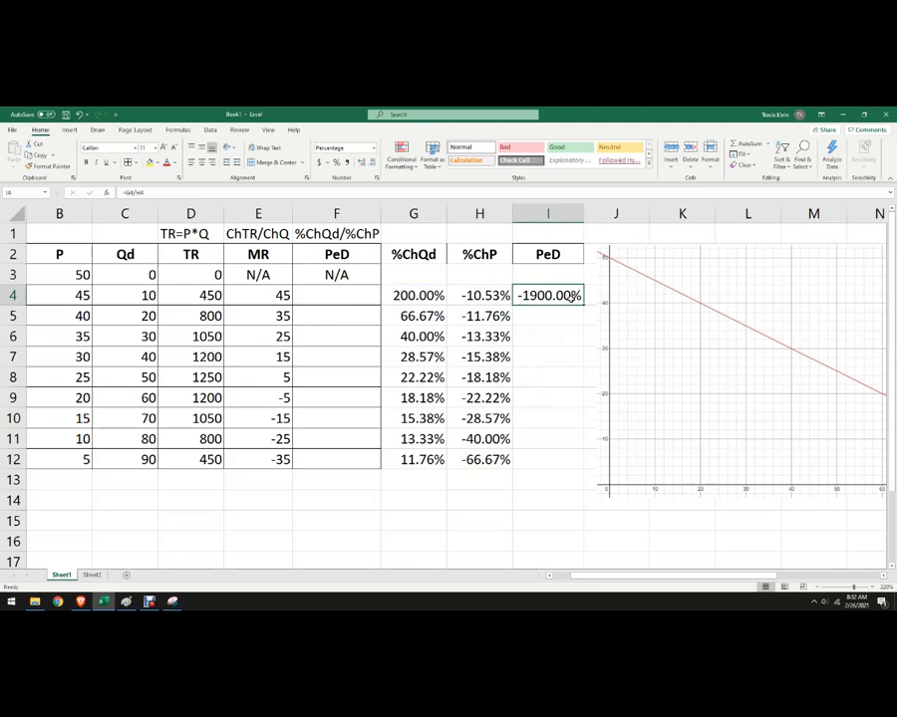
right_click(572, 297)
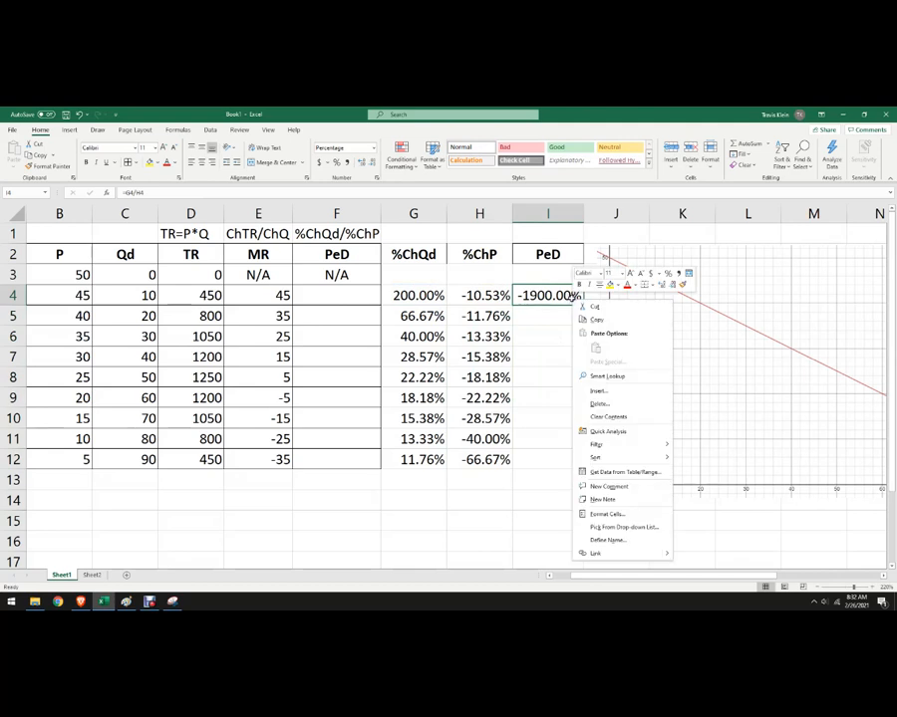
click(598, 513)
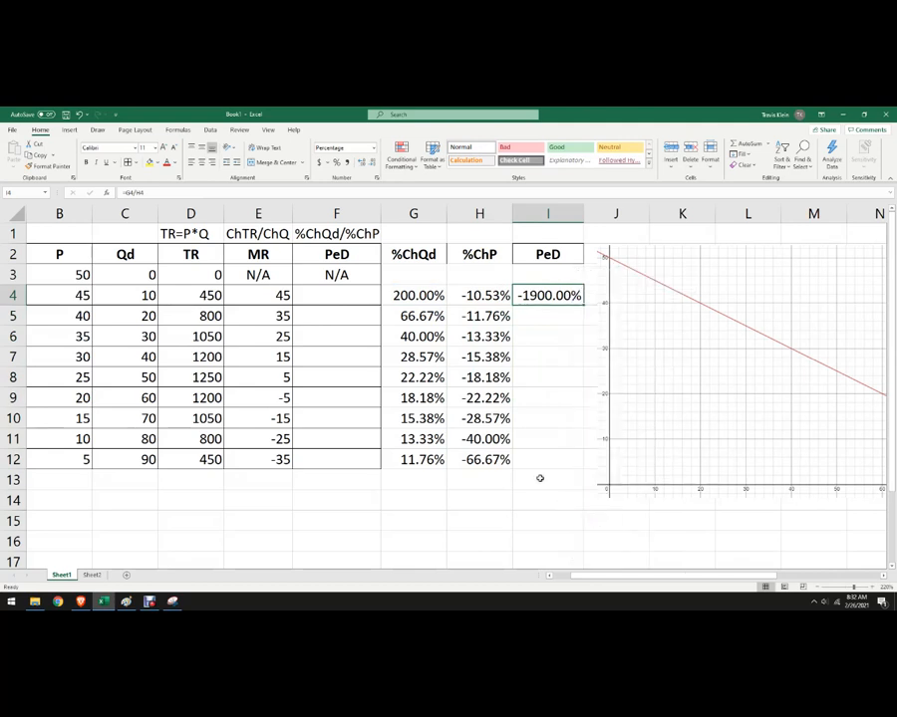
click(495, 412)
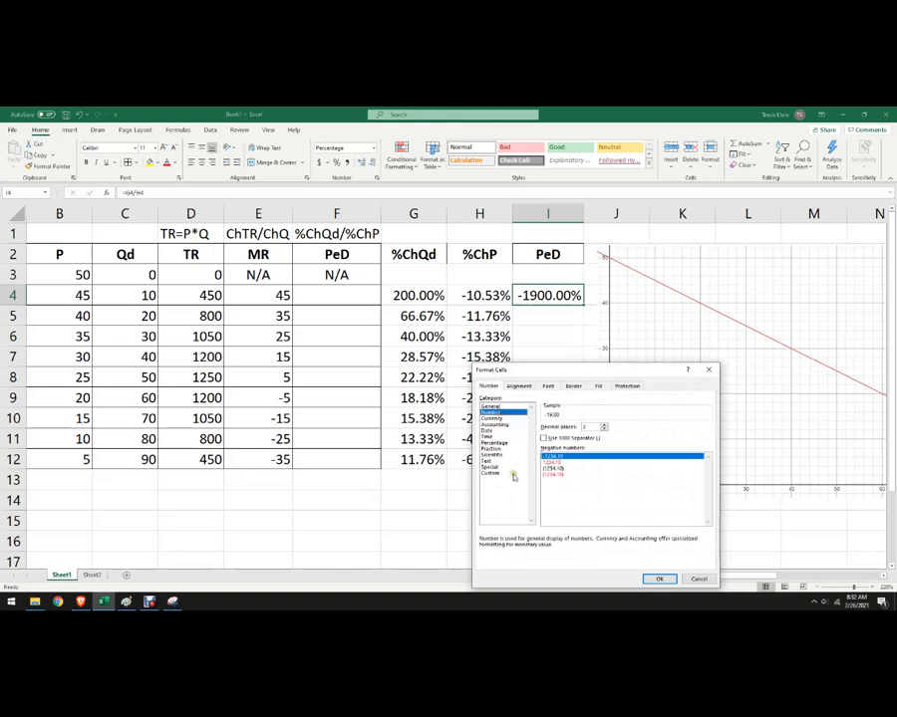
click(656, 580)
drag(583, 305, 579, 461)
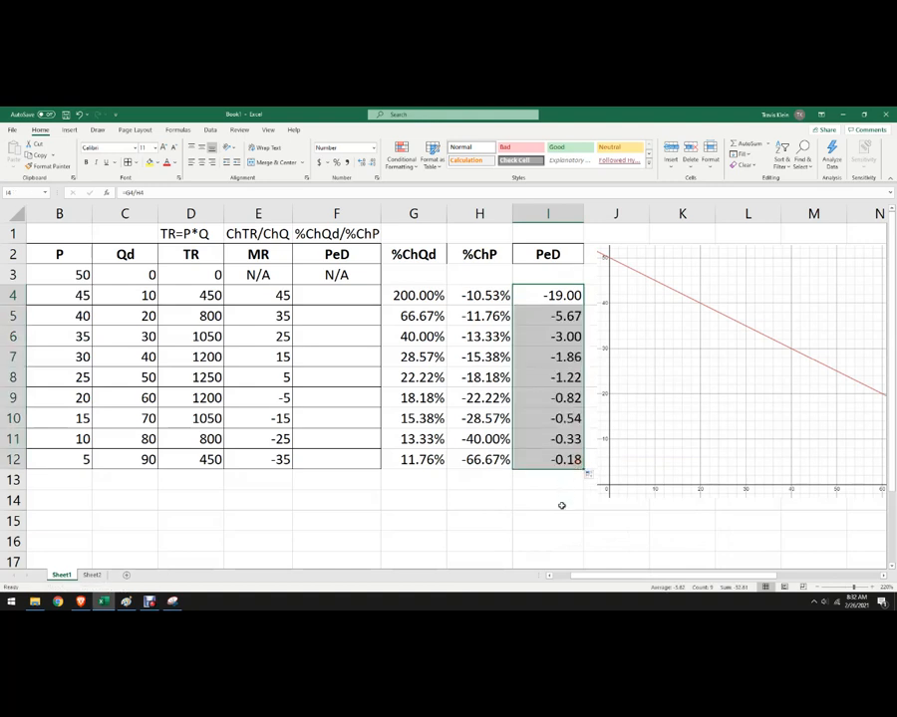
click(553, 503)
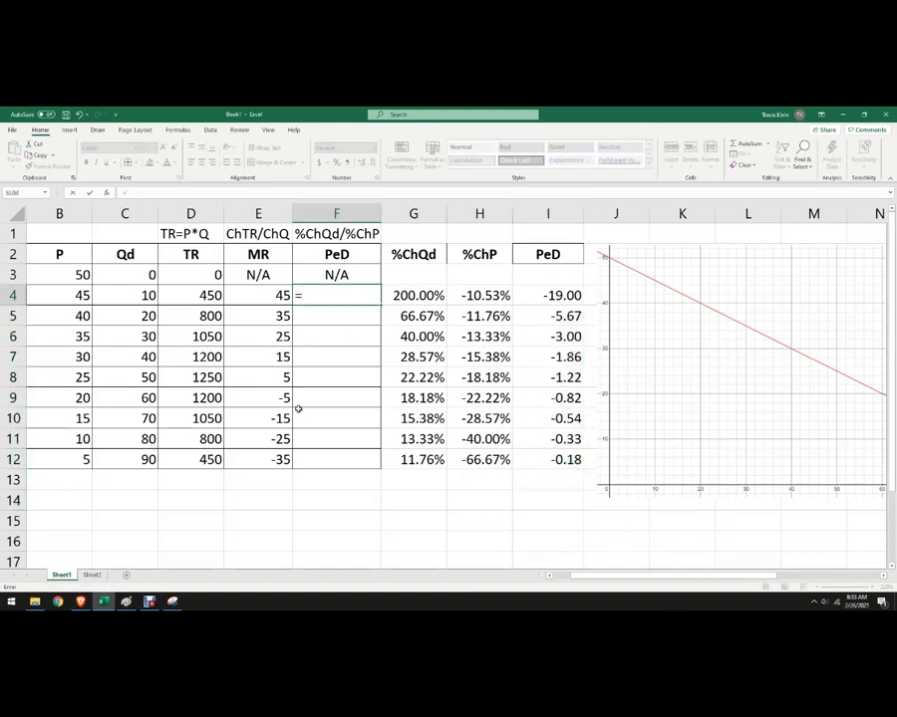
Start the single-cell PeD formula in F4 with the bracketed quantity change, =(C4-C3)
click(117, 296)
text(-)
click(123, 277)
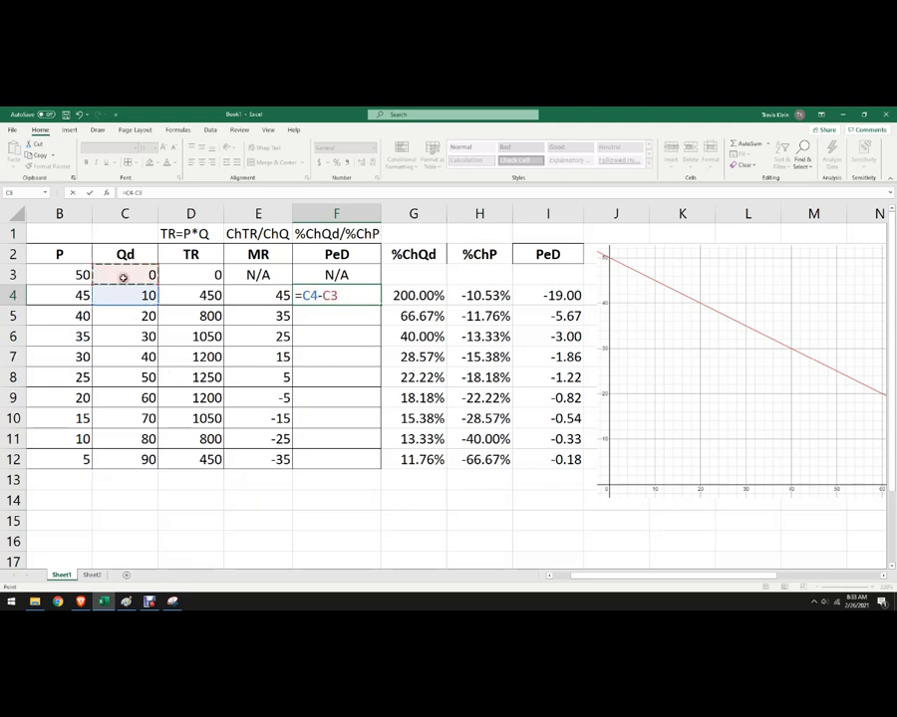
text())
click(301, 295)
text((C4-C3))
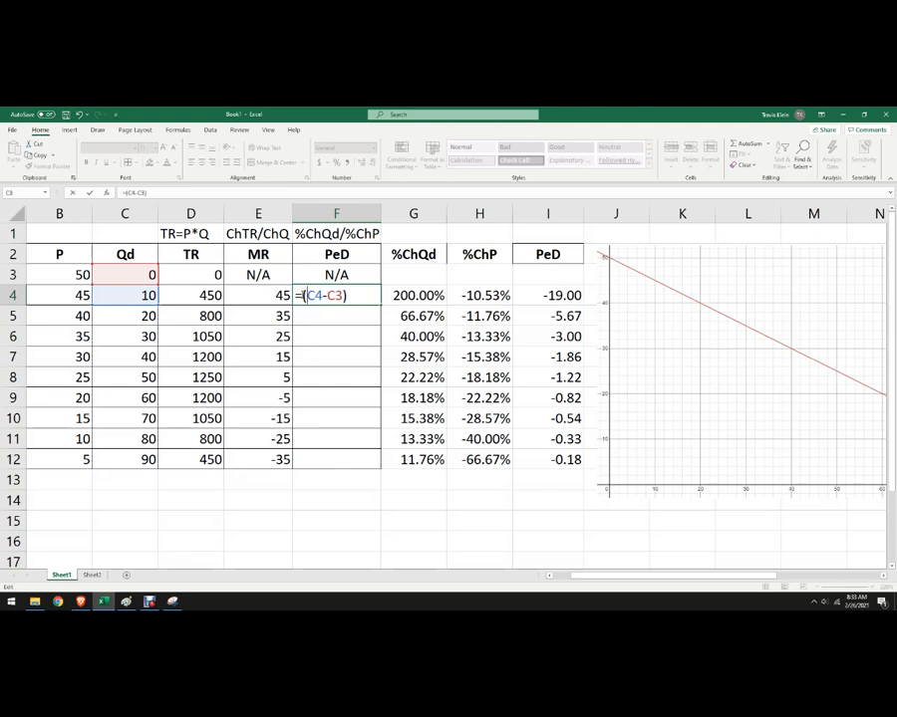
Divide the quantity change in the F4 formula by average(C3:C4)
text(/average)
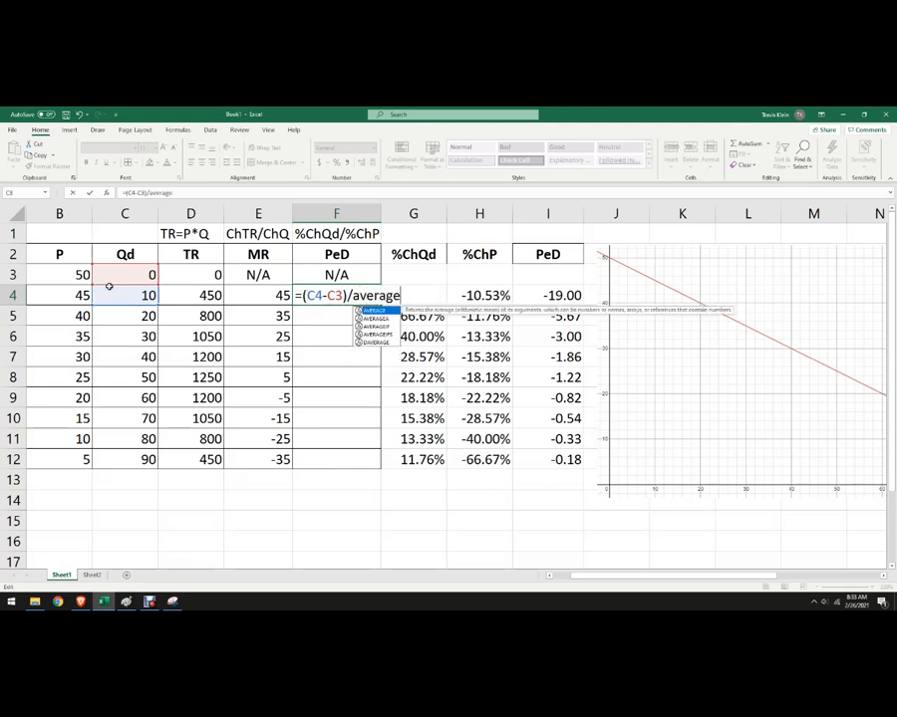
text(()
drag(85, 276, 86, 292)
drag(149, 277, 132, 293)
text())
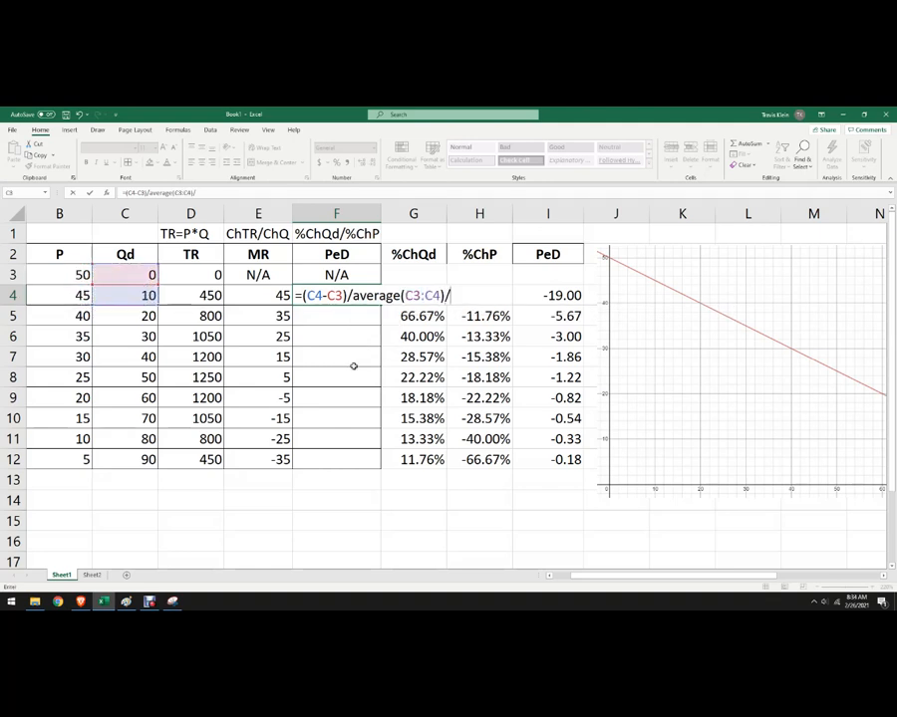
Extend the F4 formula with a division by the bracketed price change, /(B4-B3)
text(/)
click(64, 286)
text(-)
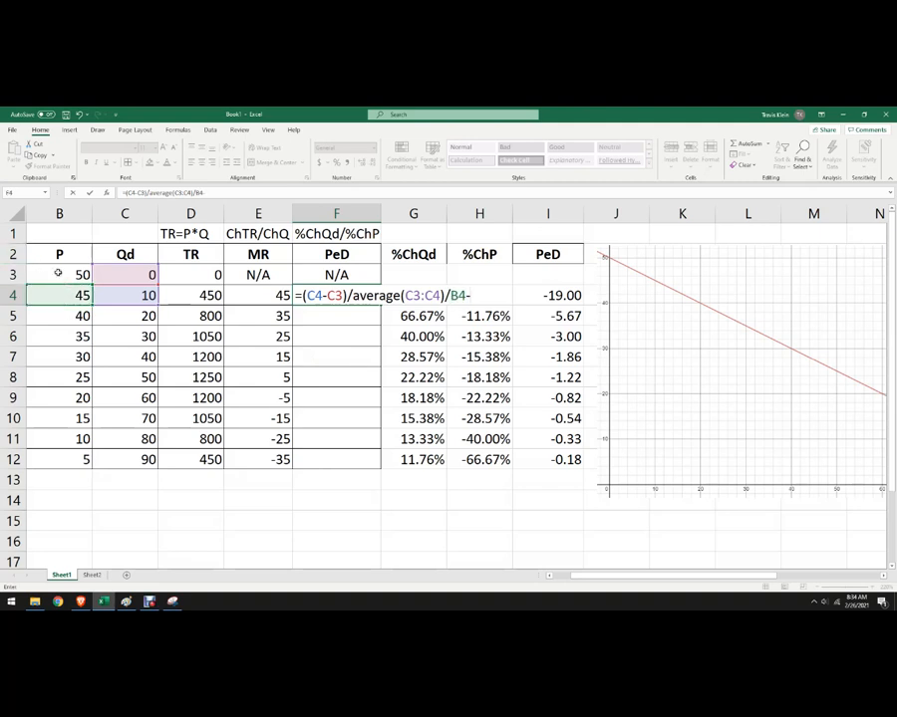
click(59, 271)
text())
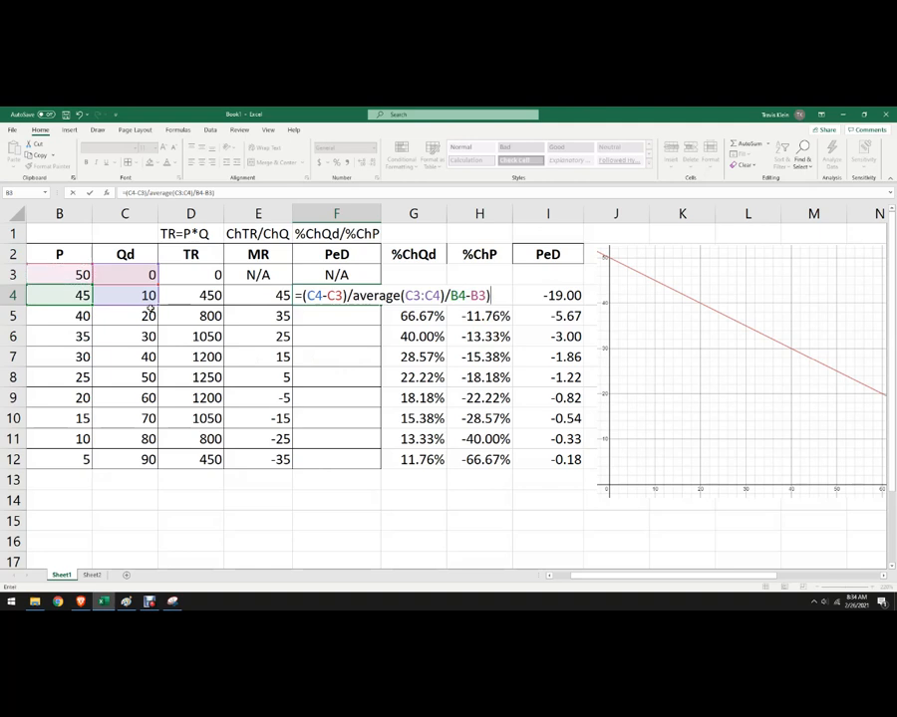
click(450, 295)
text(()
text(()
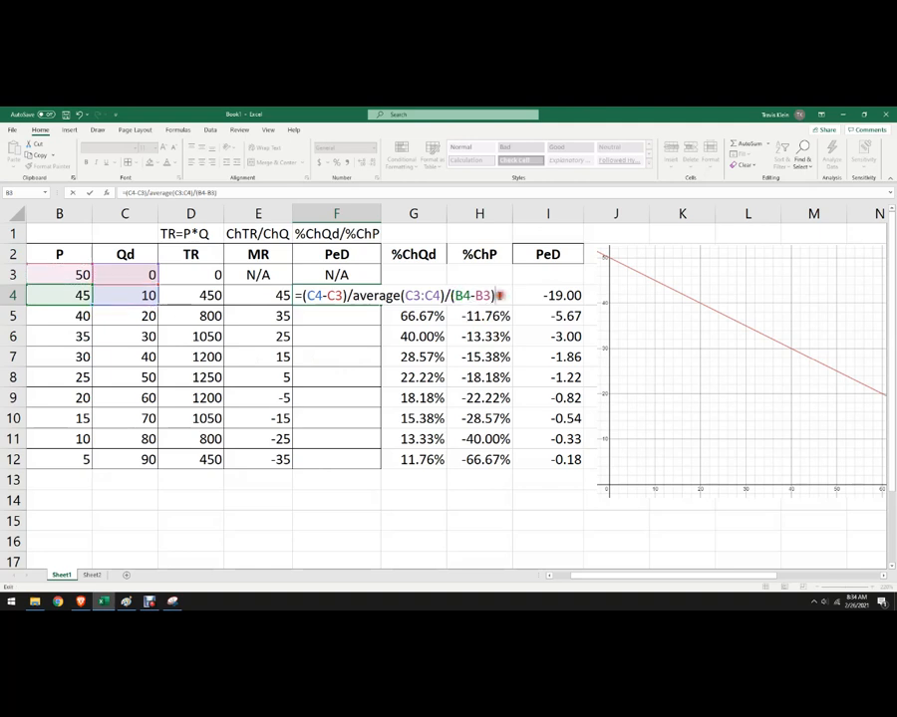
Divide the price change in the F4 formula by average(B3:B4)
text(average()
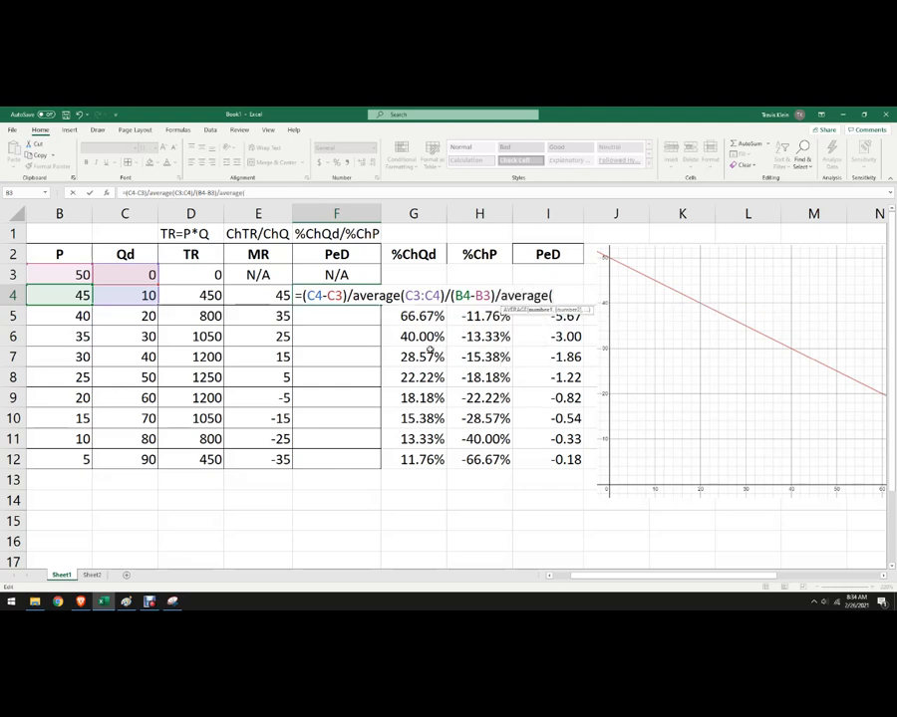
drag(66, 275, 67, 287)
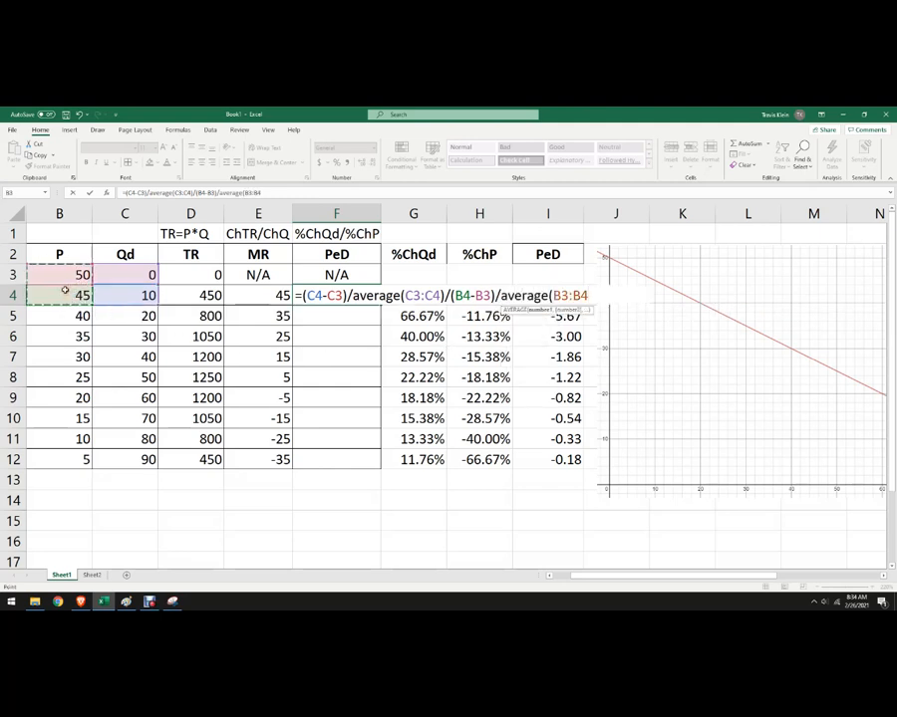
text())
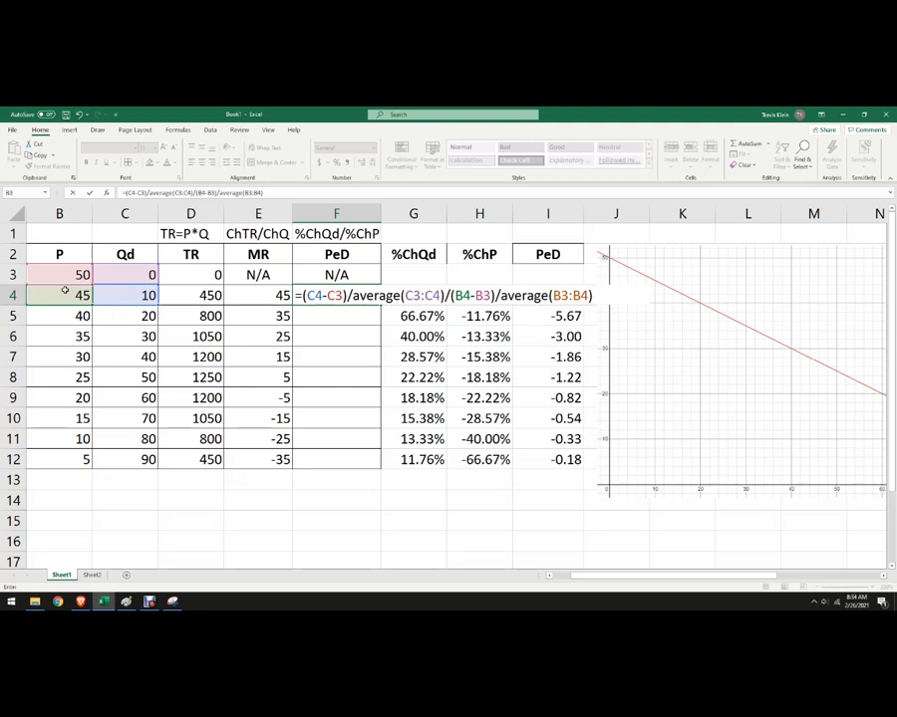
Bracket both percentage-change terms in F4 and commit the formula as =((C4-C3)/average(C3:C4))/((B4-B3)/average(B3:B4))
click(447, 295)
text(()
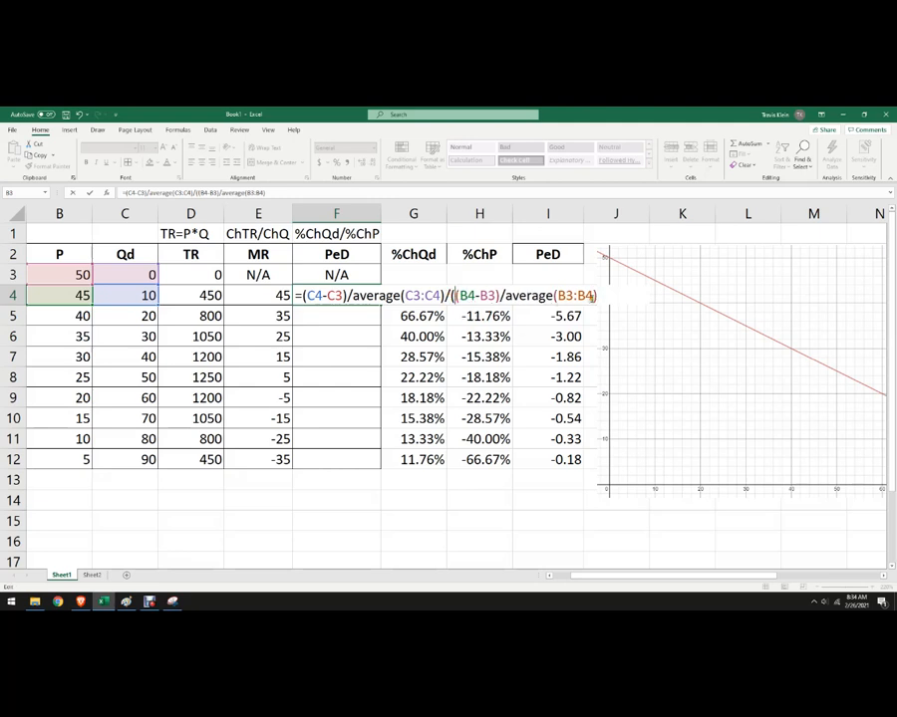
text())
click(445, 296)
text())
click(302, 296)
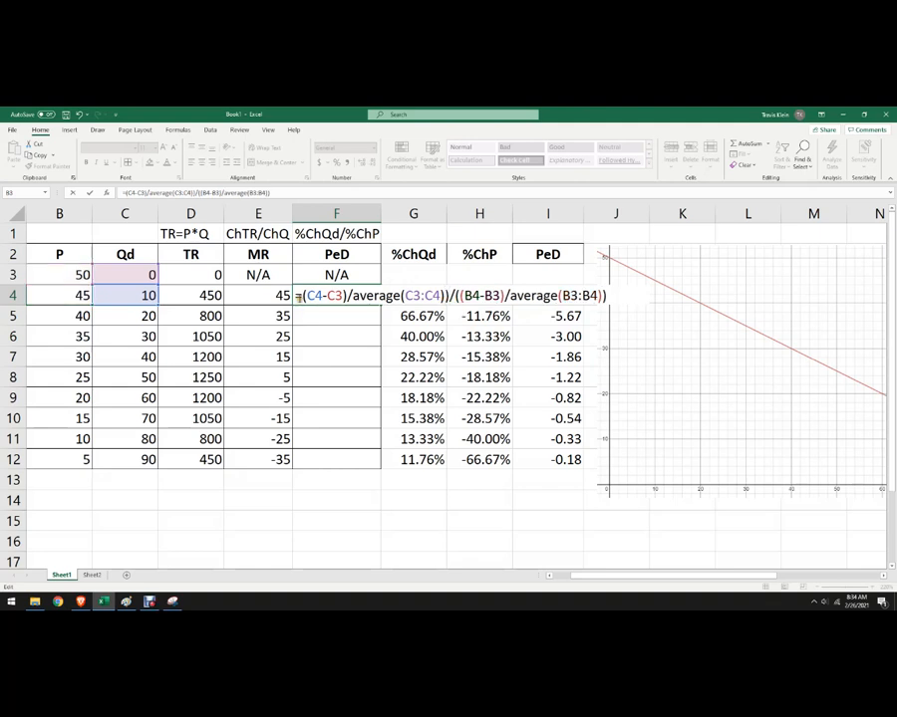
text(()
key(Return)
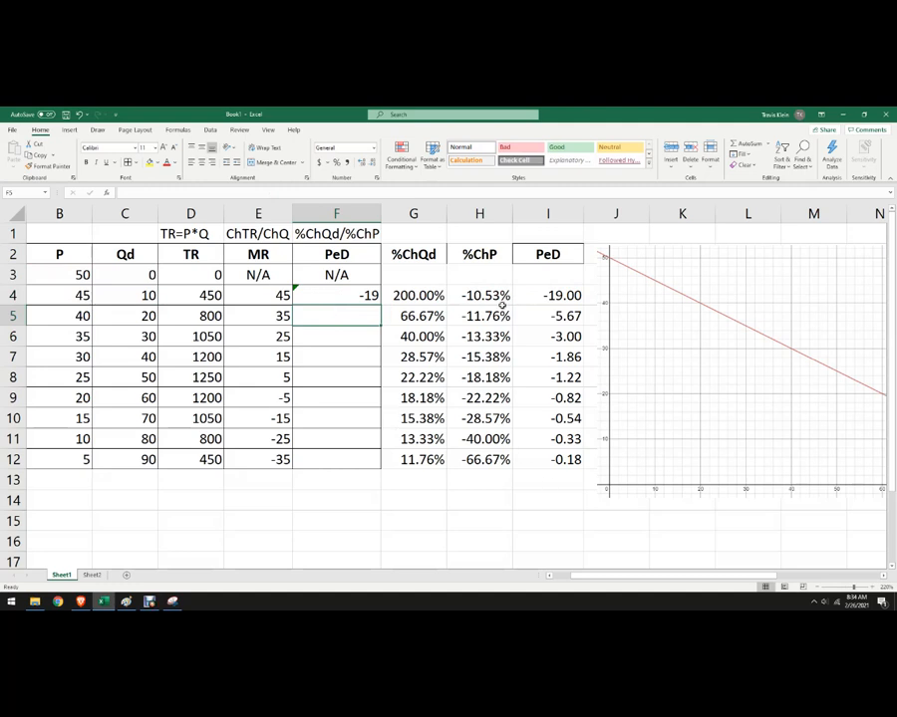
Fill the F4 PeD formula down to F12 and ignore the flagged formula error
click(363, 295)
double_click(379, 304)
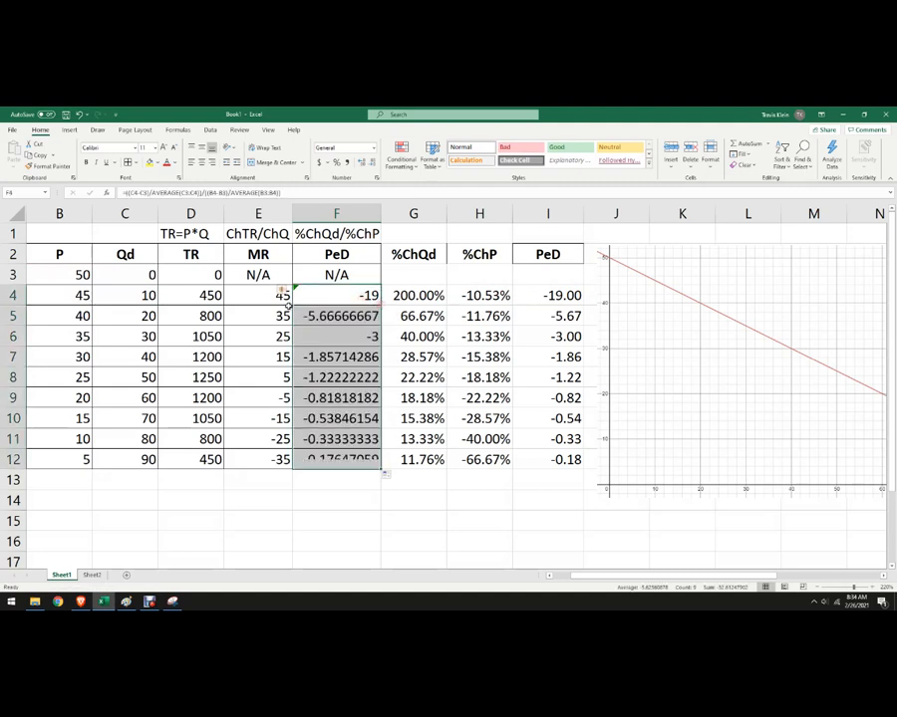
click(283, 290)
click(242, 338)
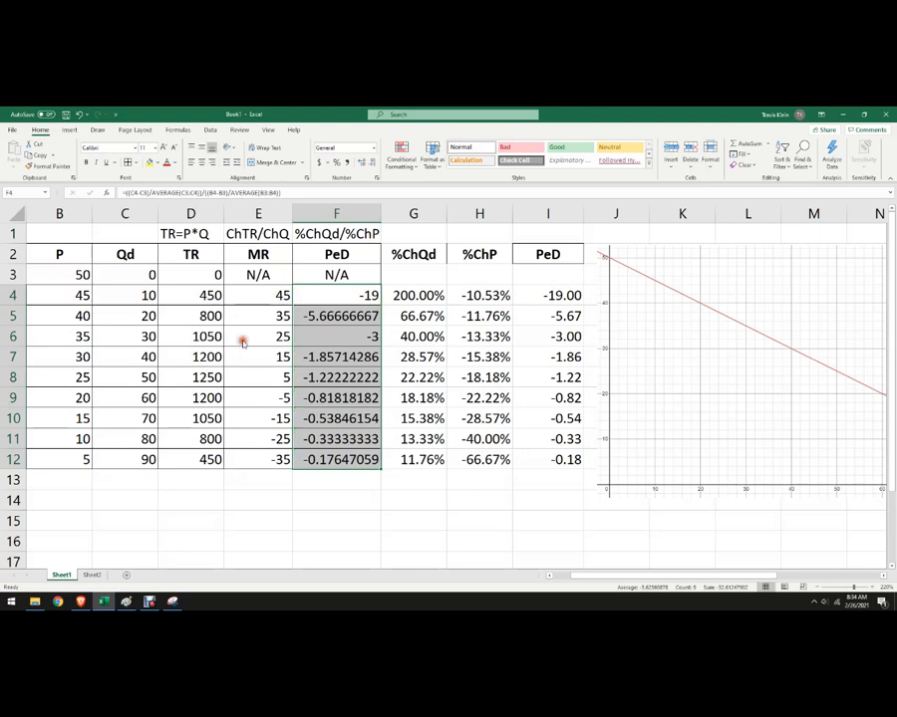
Reduce the PeD values in F4:F12 to two decimal places
click(362, 164)
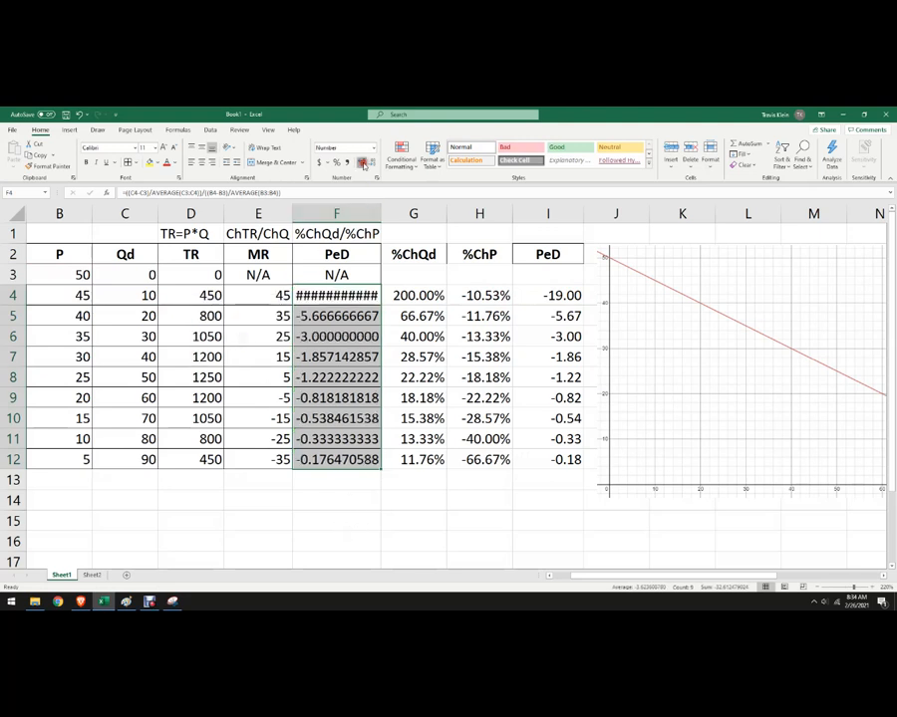
click(373, 164)
click(372, 163)
click(373, 163)
click(373, 163)
click(373, 163)
click(372, 164)
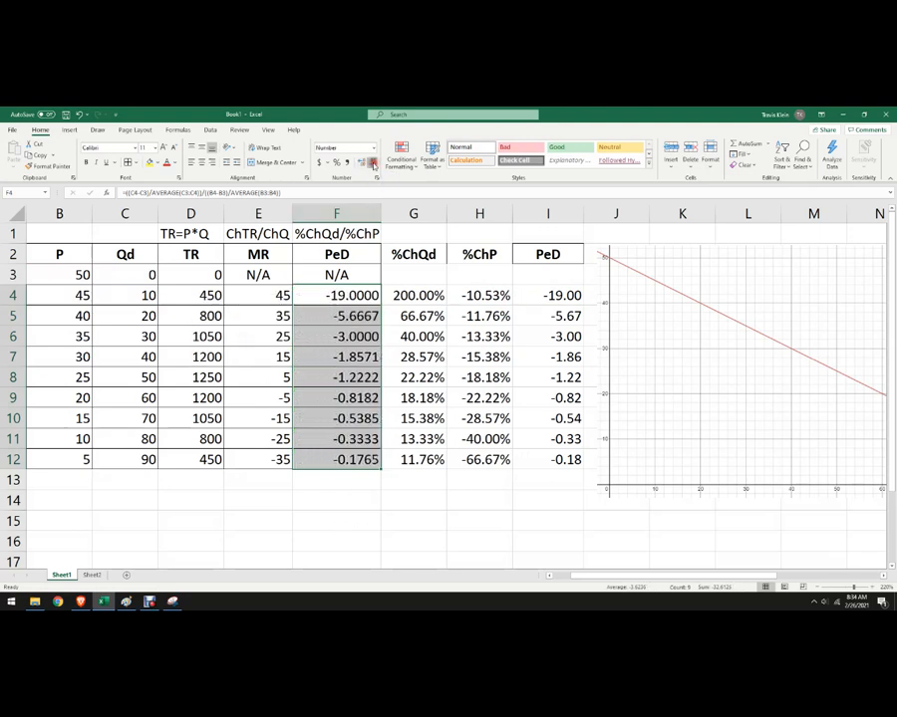
click(373, 163)
click(373, 164)
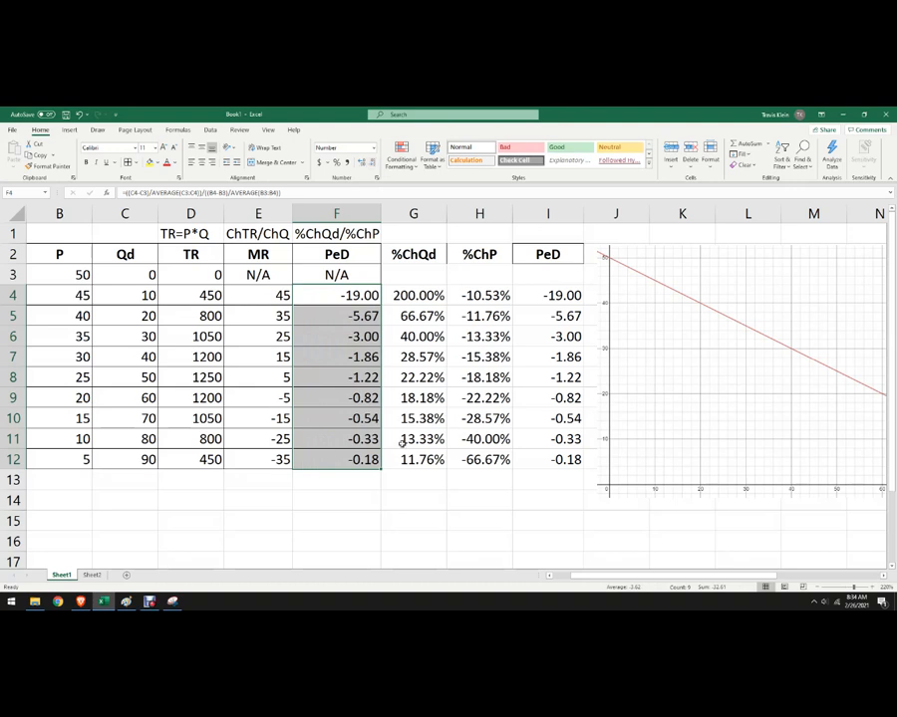
click(363, 483)
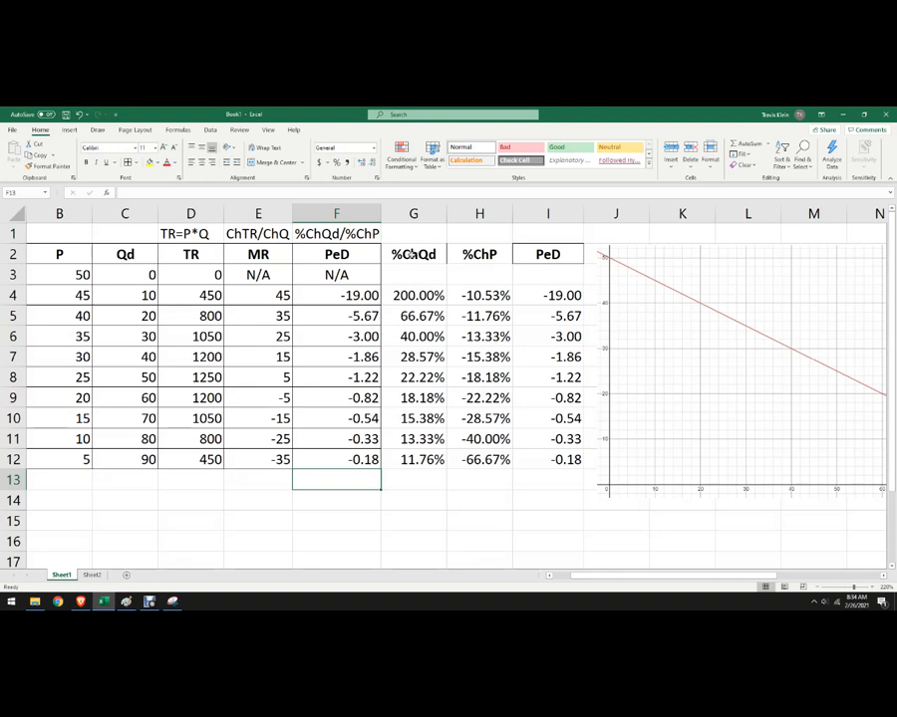
Insert a blank column G in front of the %ChQd column
click(426, 218)
right_click(417, 215)
click(440, 294)
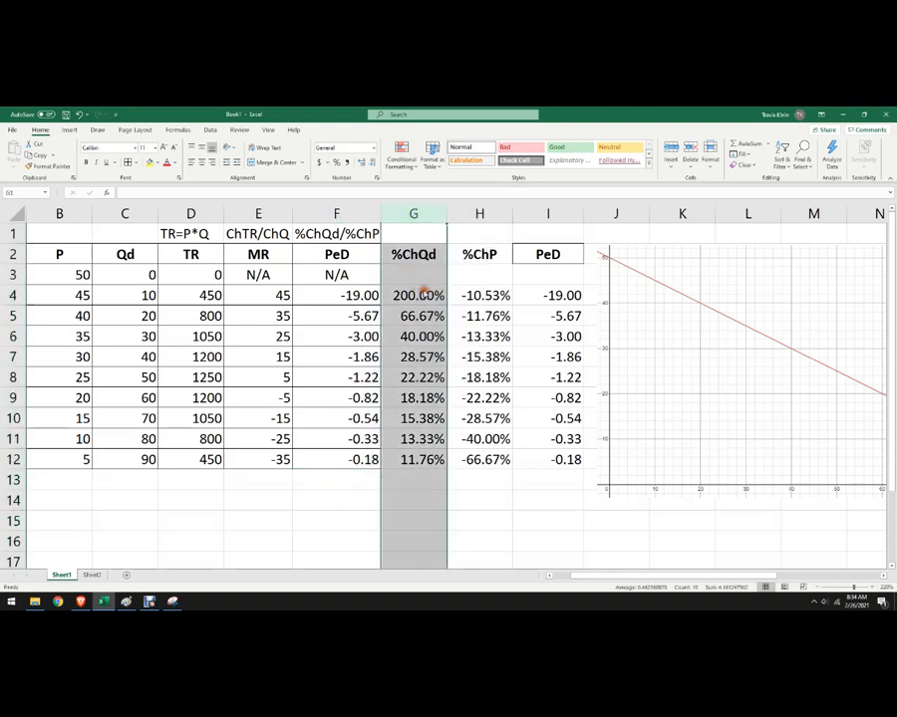
click(416, 289)
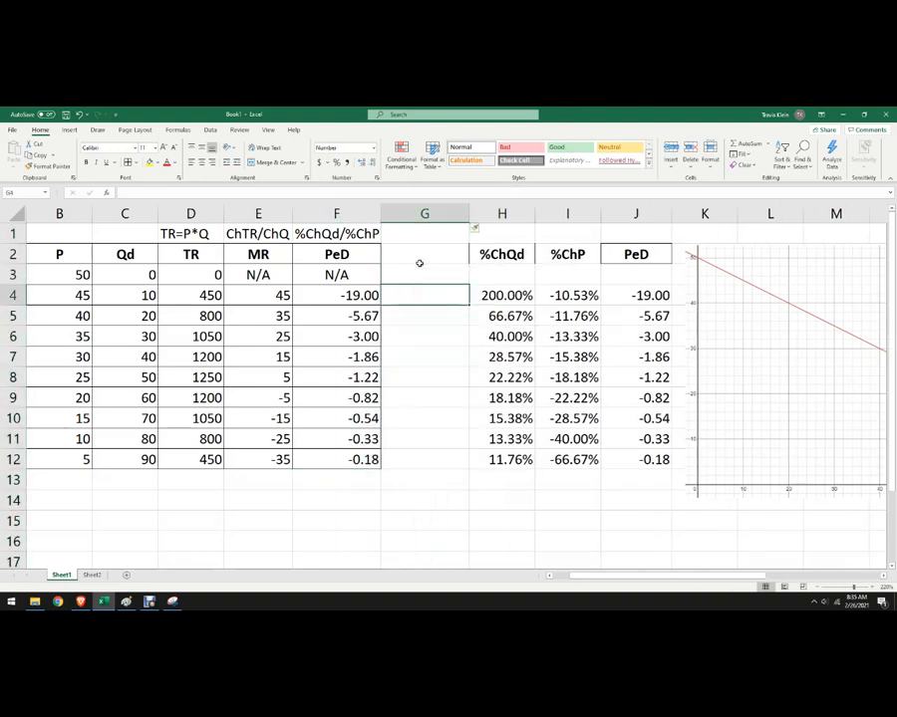
Enter the header PeD in G2 for the new column
click(420, 260)
text(Ped)
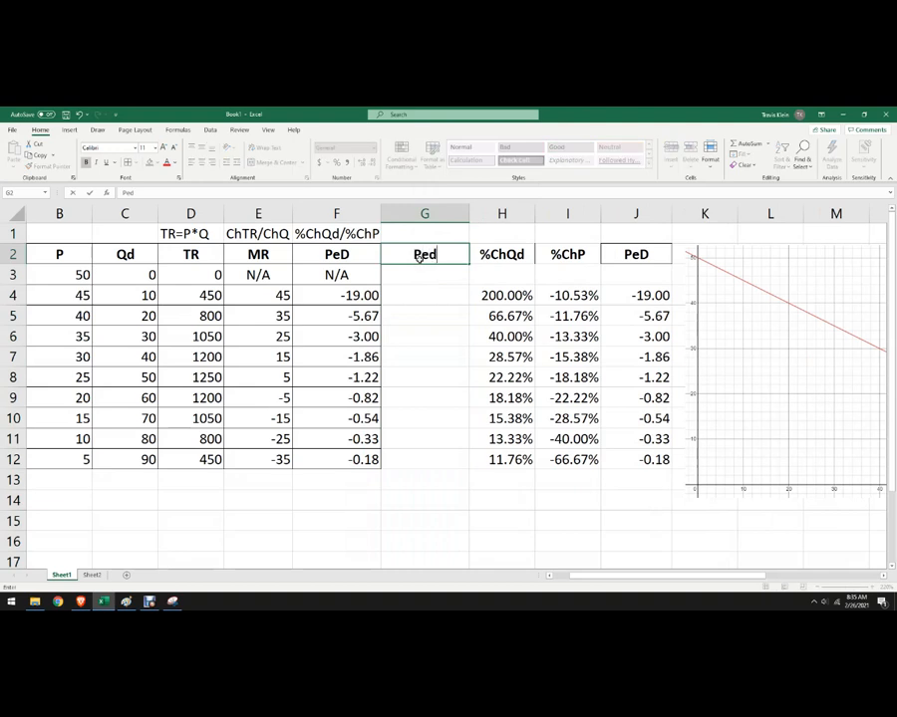
key(BackSpace)
text(D)
key(Return)
key(Return)
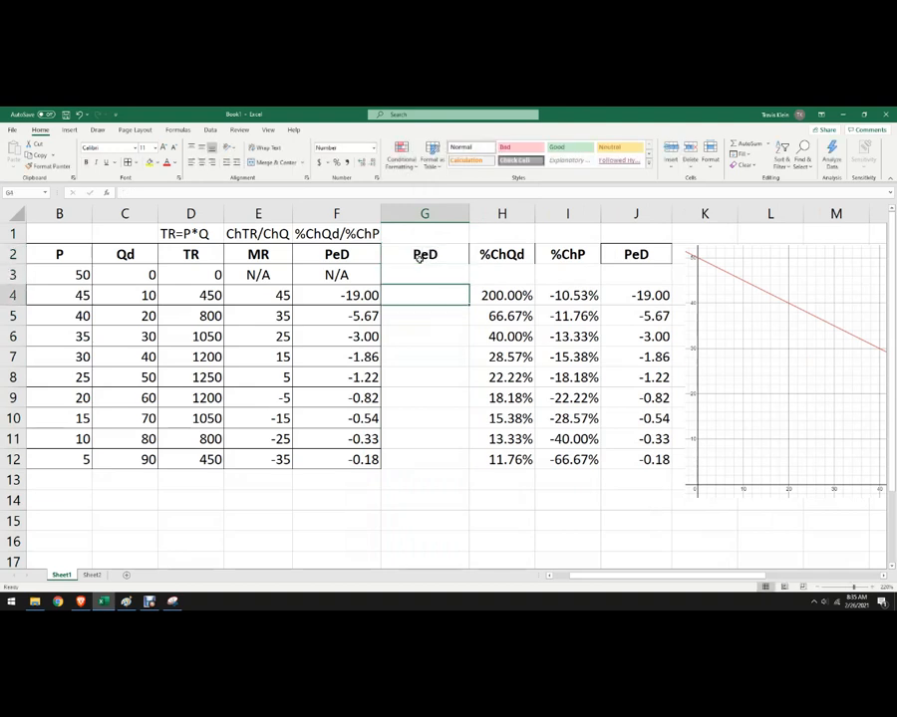
Enter =abs(F4) in G4 to get the absolute value of the elasticity
text(=)
click(350, 295)
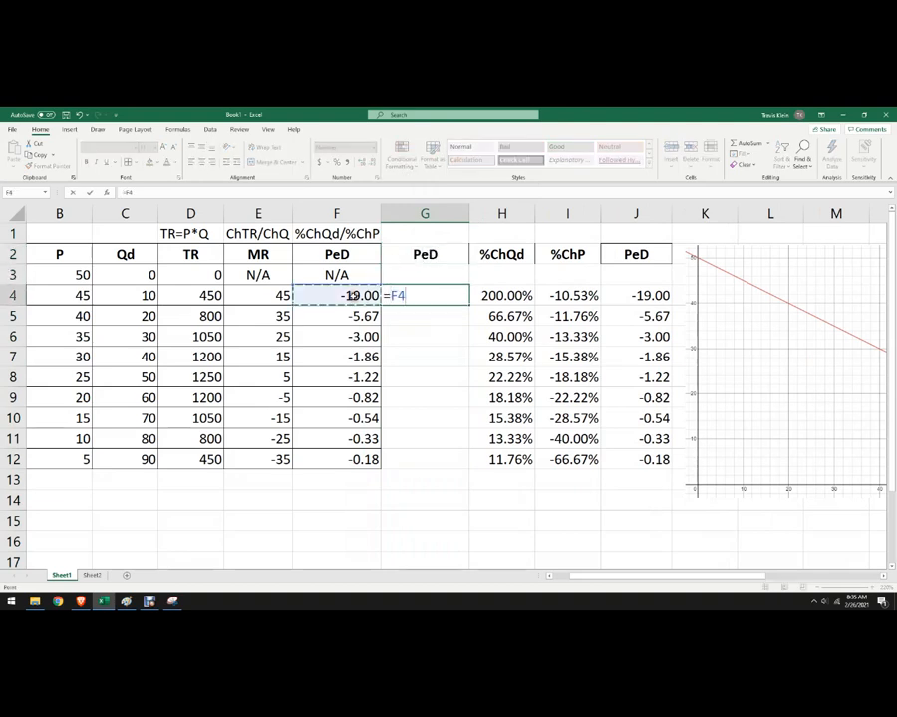
click(390, 295)
text(abs)
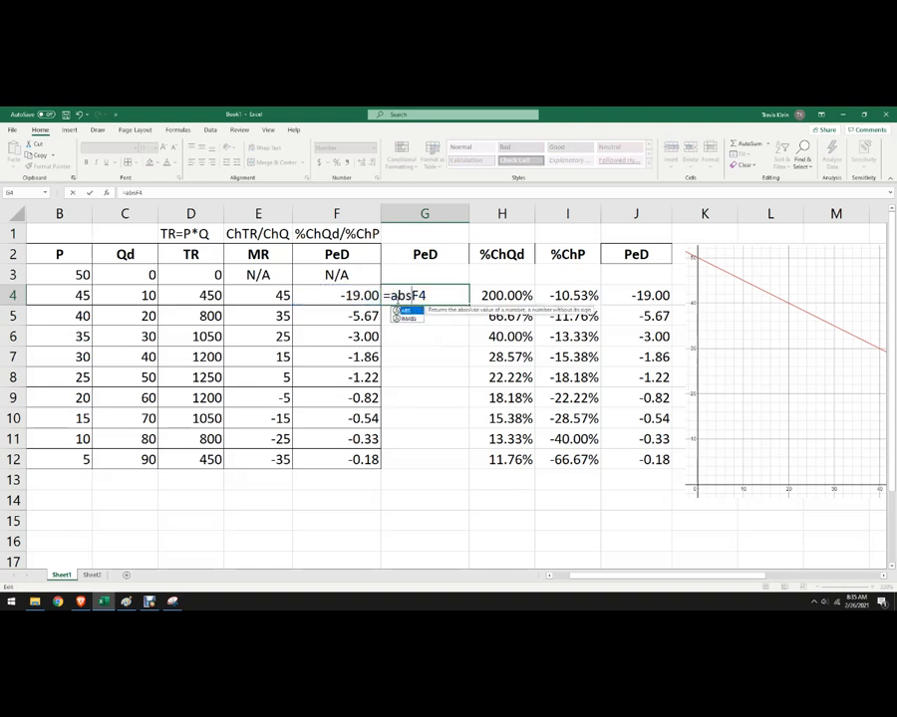
text(()
click(434, 295)
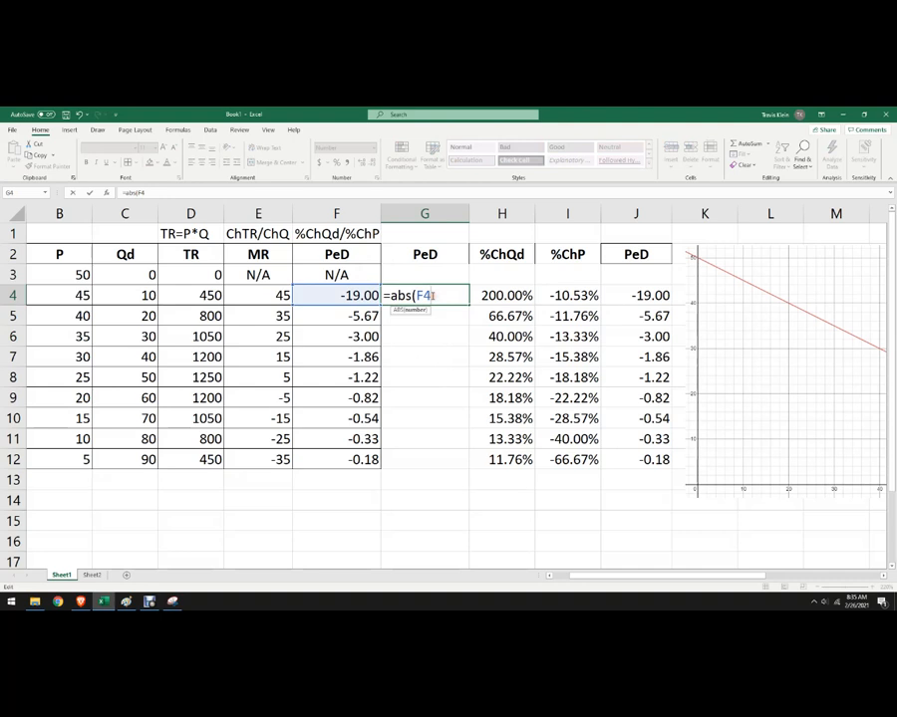
text())
key(Return)
Fill the absolute-value formula from G4 down to G12 and narrow column G to fit its values
click(430, 295)
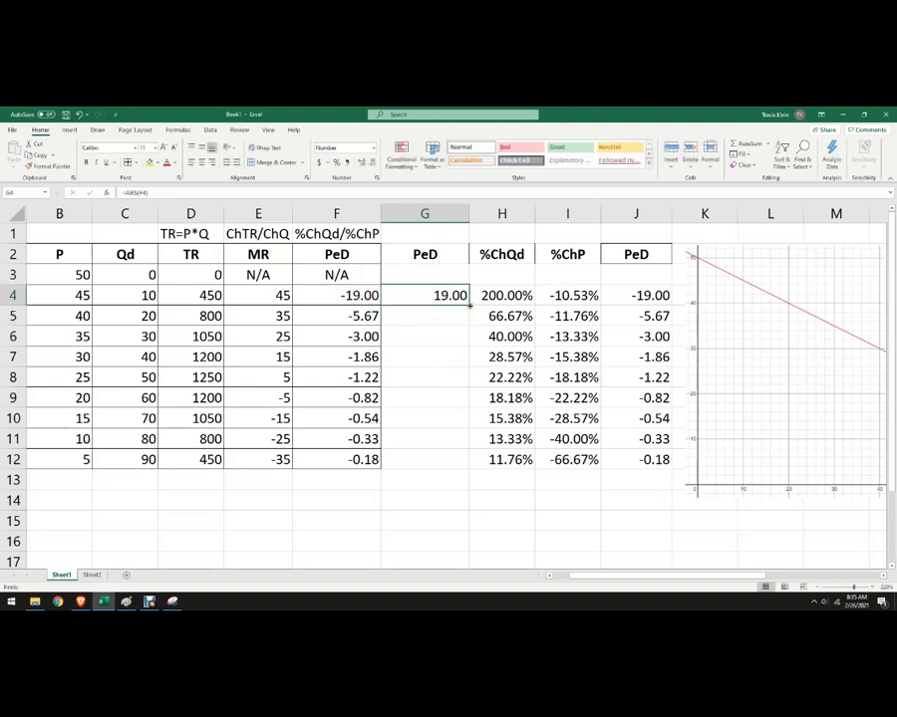
drag(469, 305, 475, 469)
click(520, 514)
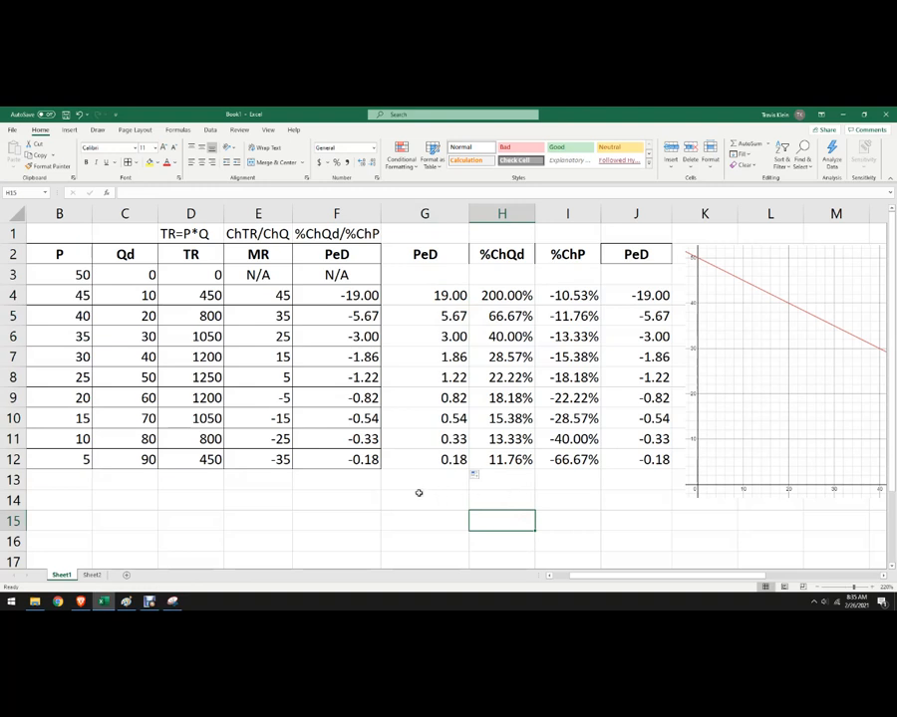
drag(468, 214, 432, 214)
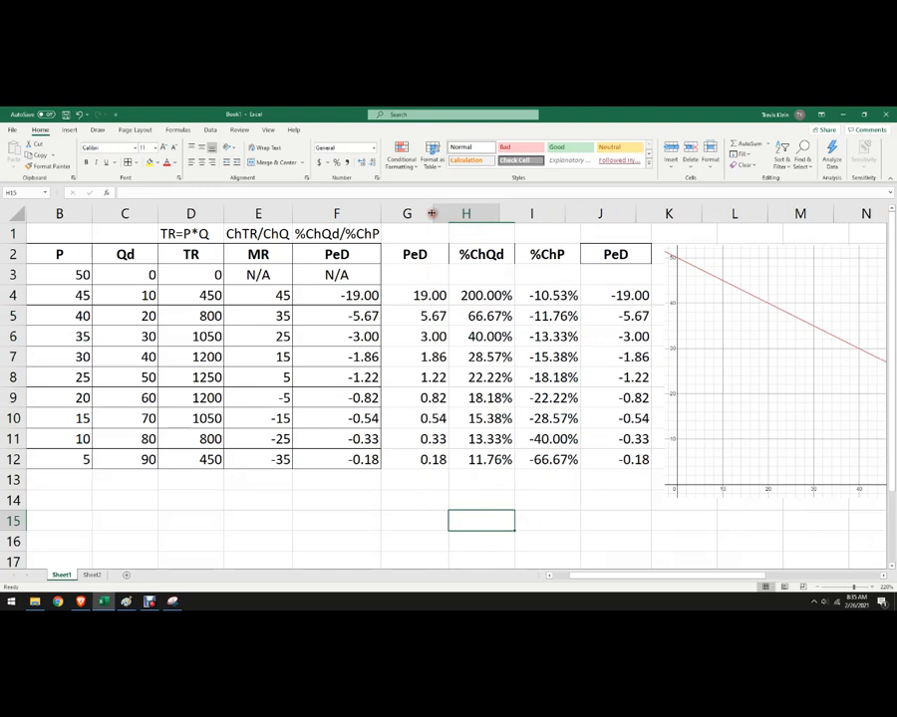
click(412, 484)
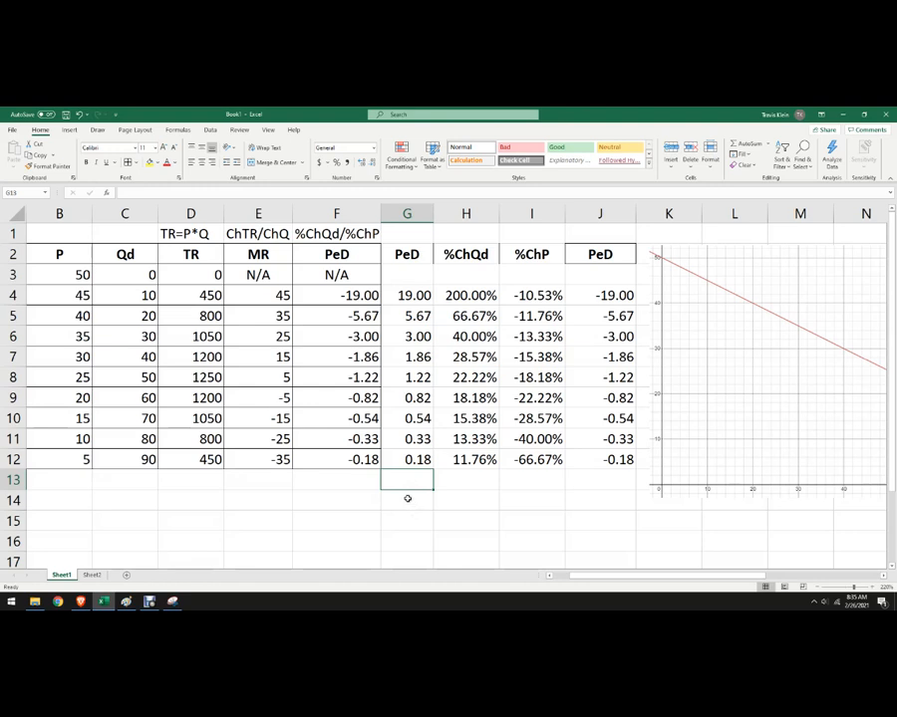
Shade the elastic PeD values in F4:G8 light green
drag(359, 295, 411, 376)
click(156, 163)
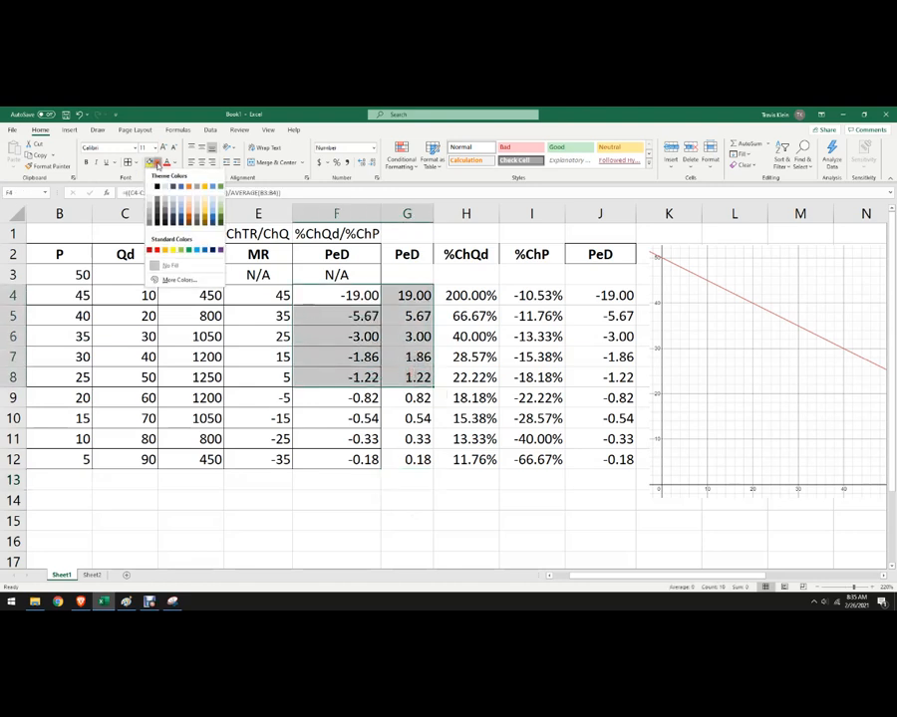
click(219, 196)
click(384, 500)
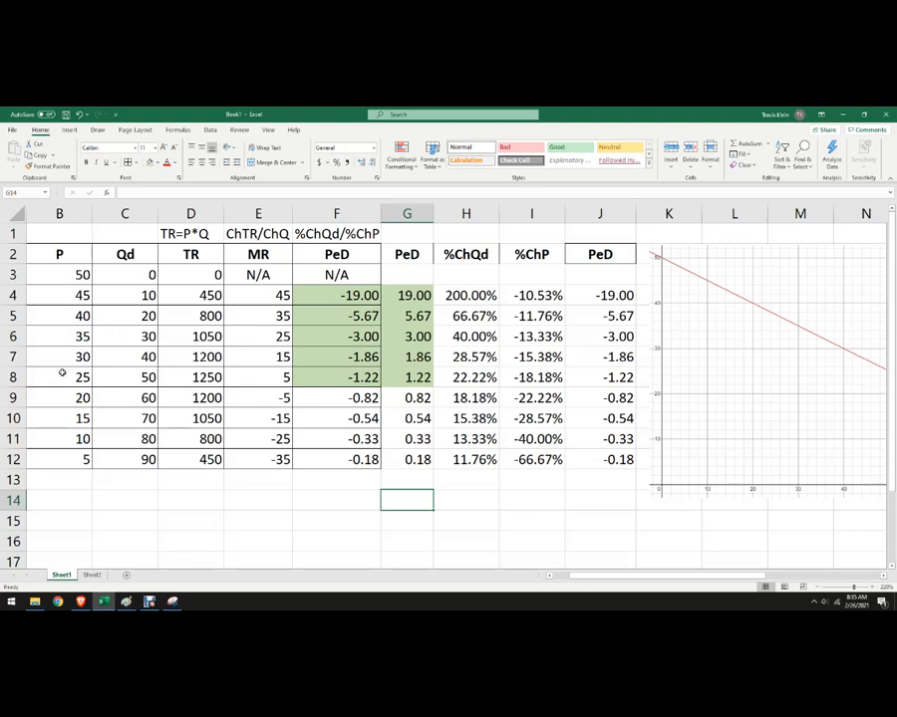
Examine the whole demand curve picture by moving it over the table and returning it beside the data
drag(722, 363, 393, 360)
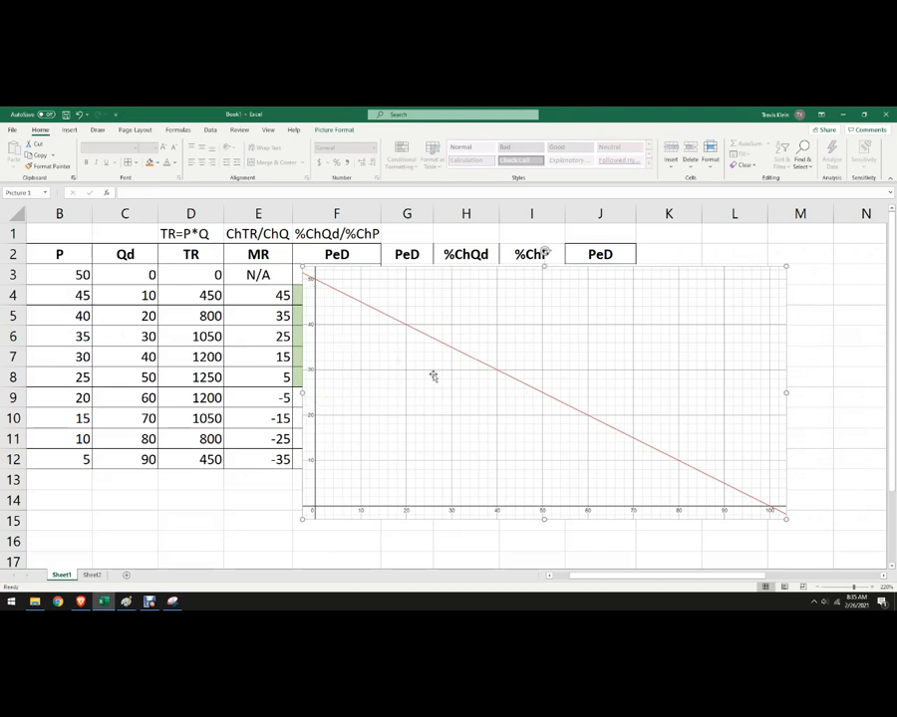
drag(450, 392, 795, 290)
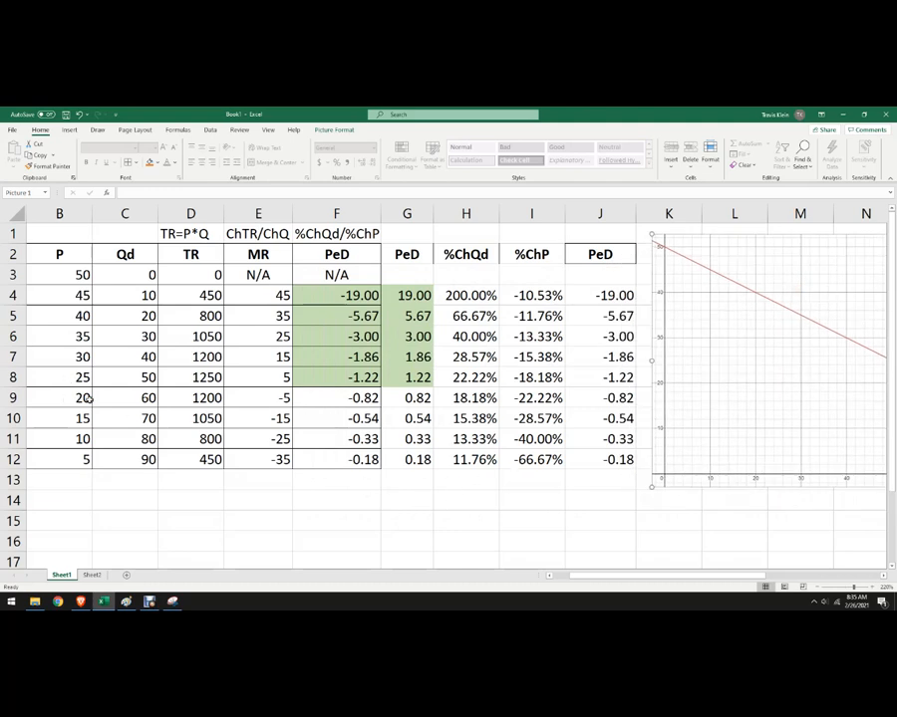
Shade the inelastic PeD values in F9:G12 orange
drag(367, 397, 401, 456)
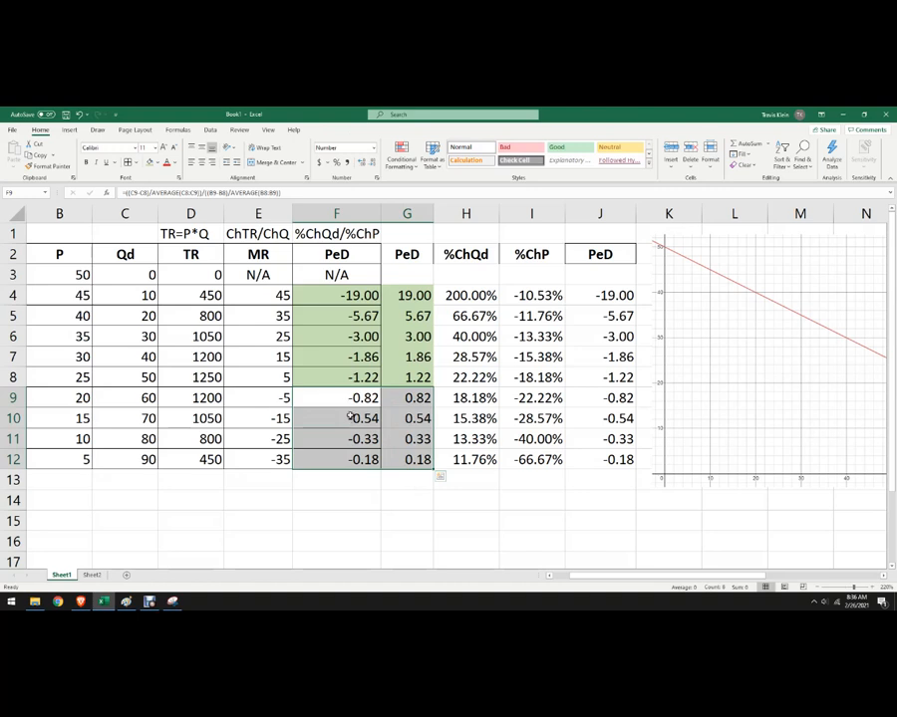
click(159, 162)
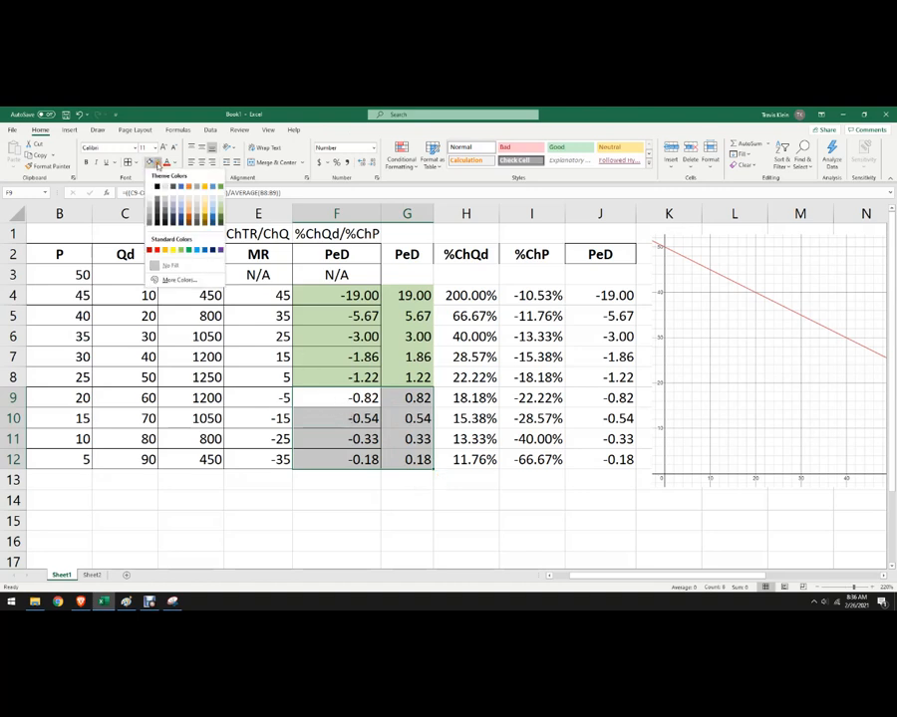
click(168, 252)
click(371, 517)
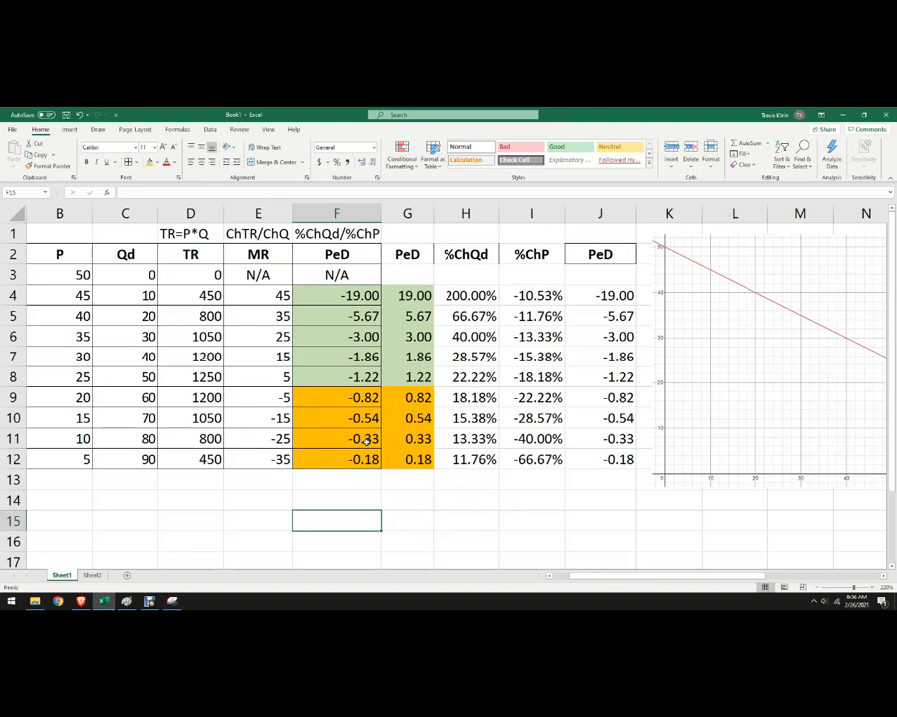
Examine the prices and quantities in B9:C12, the TR column D2:D12 and the first price change in B3:B4
drag(69, 399, 127, 475)
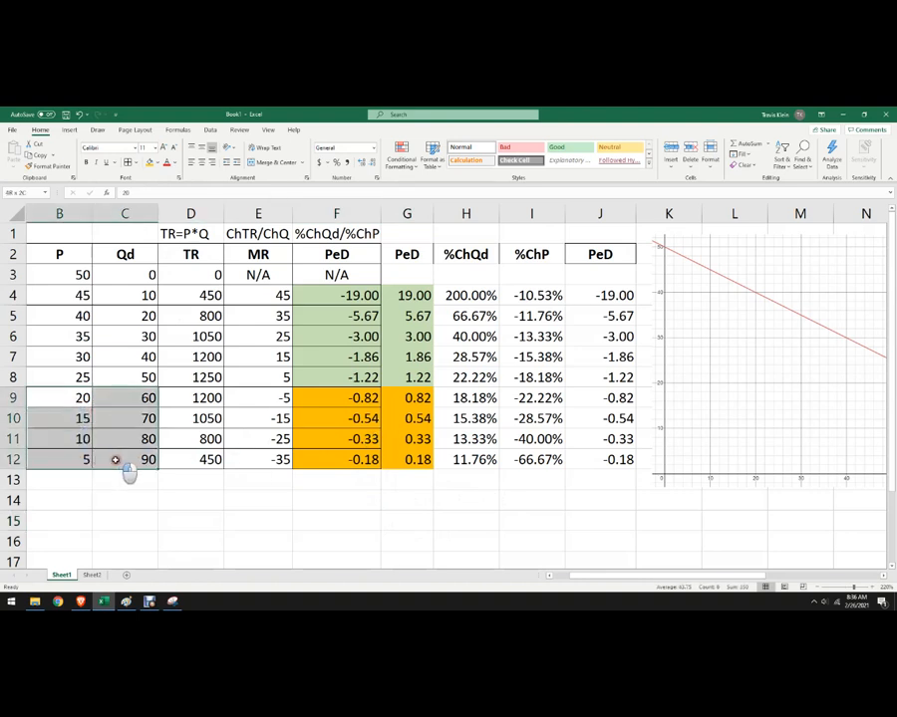
click(294, 513)
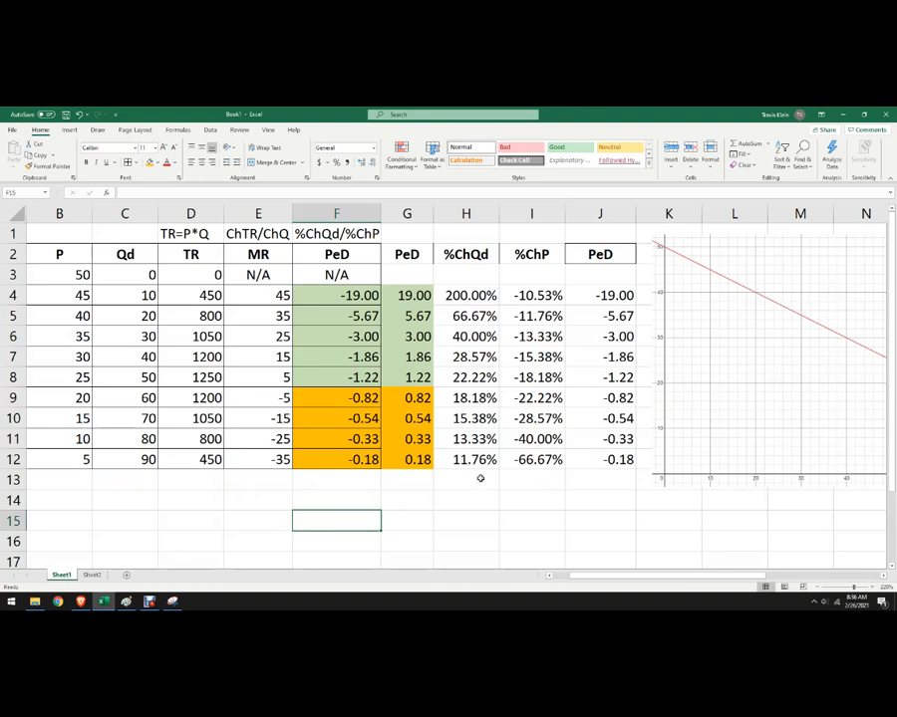
drag(185, 260, 210, 468)
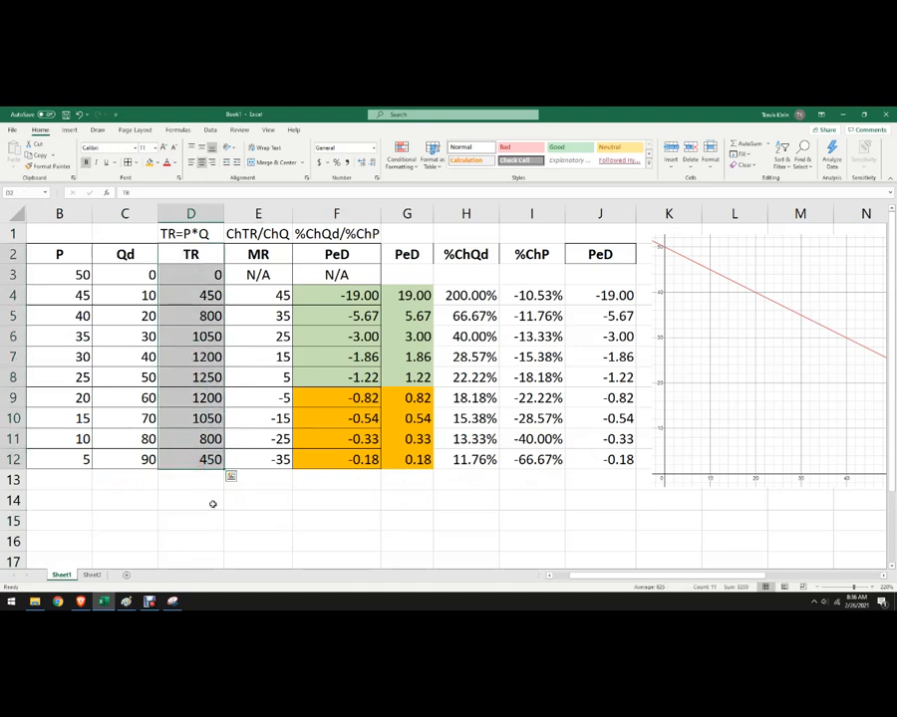
click(212, 503)
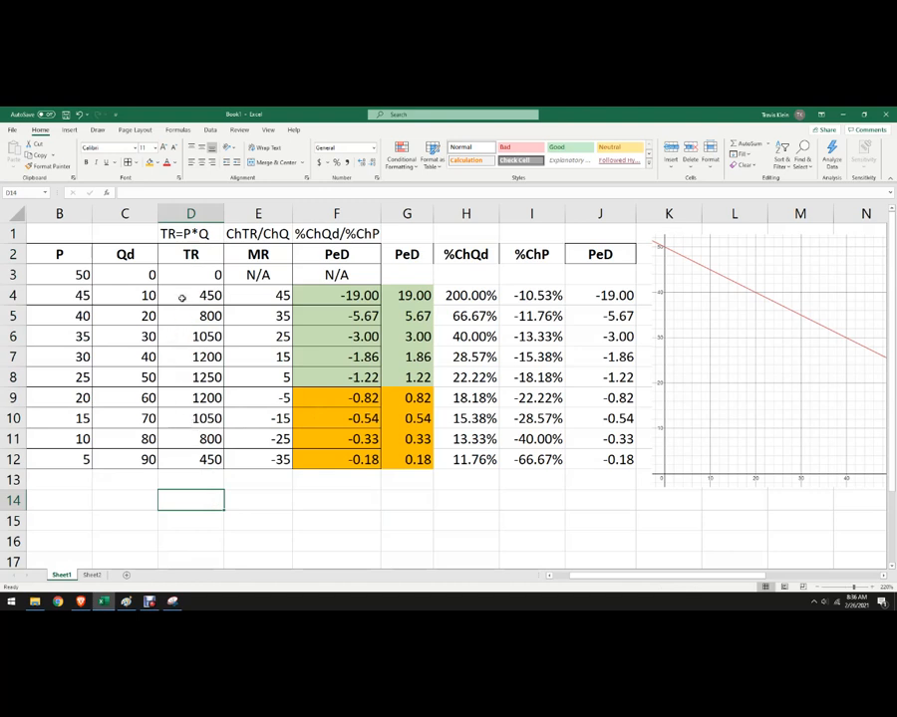
drag(44, 275, 59, 301)
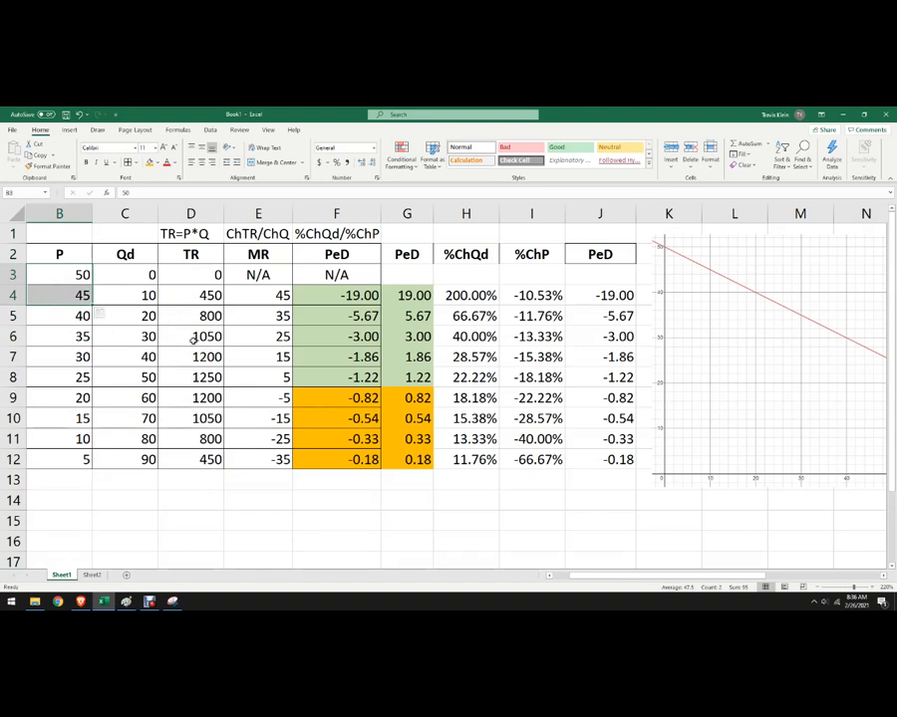
Examine the elastic-range prices in B3:B8 against the inelastic-range prices in B9:B12, including the price cells B8, B9 and B10 around the changeover
click(60, 275)
drag(60, 275, 54, 372)
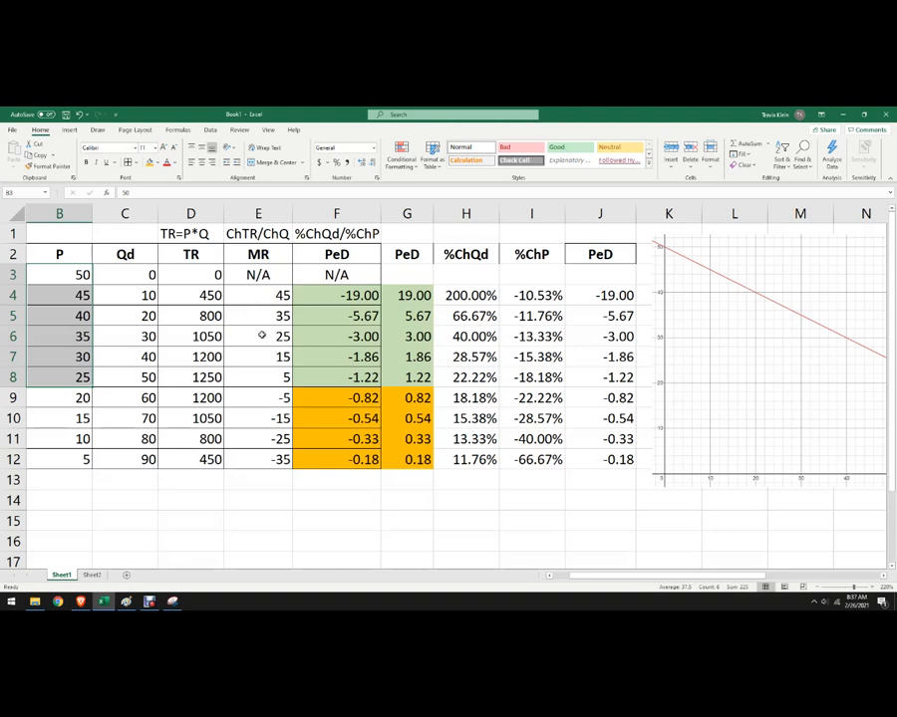
drag(62, 398, 65, 459)
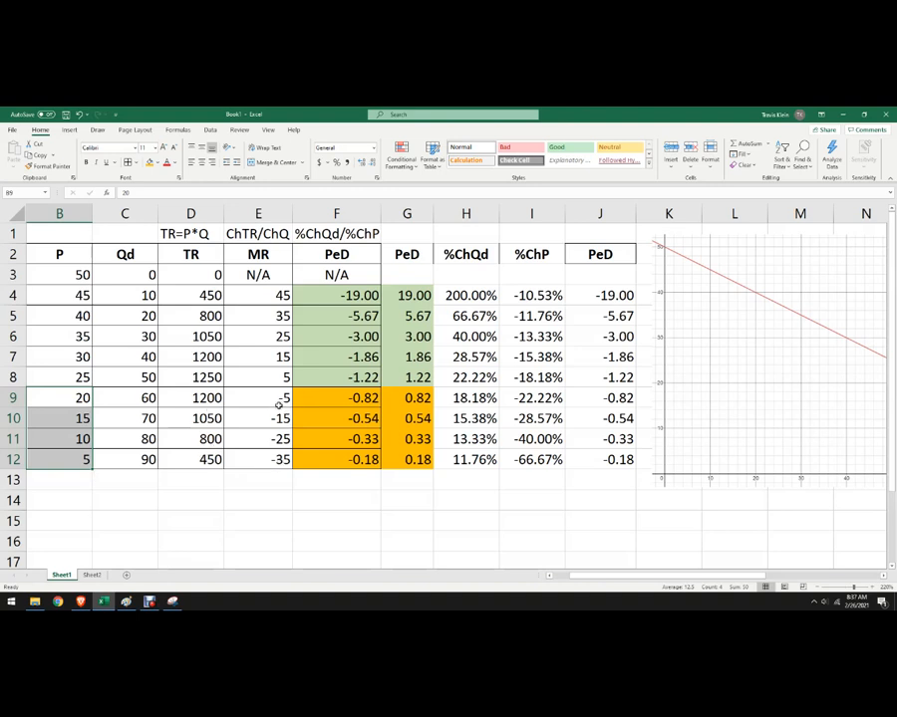
click(269, 504)
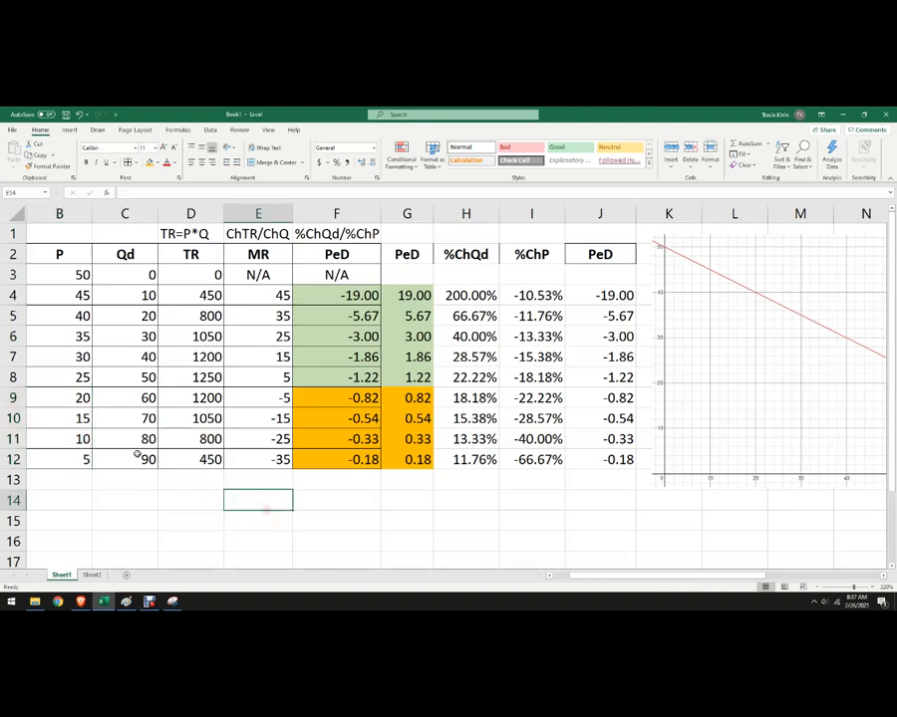
click(76, 422)
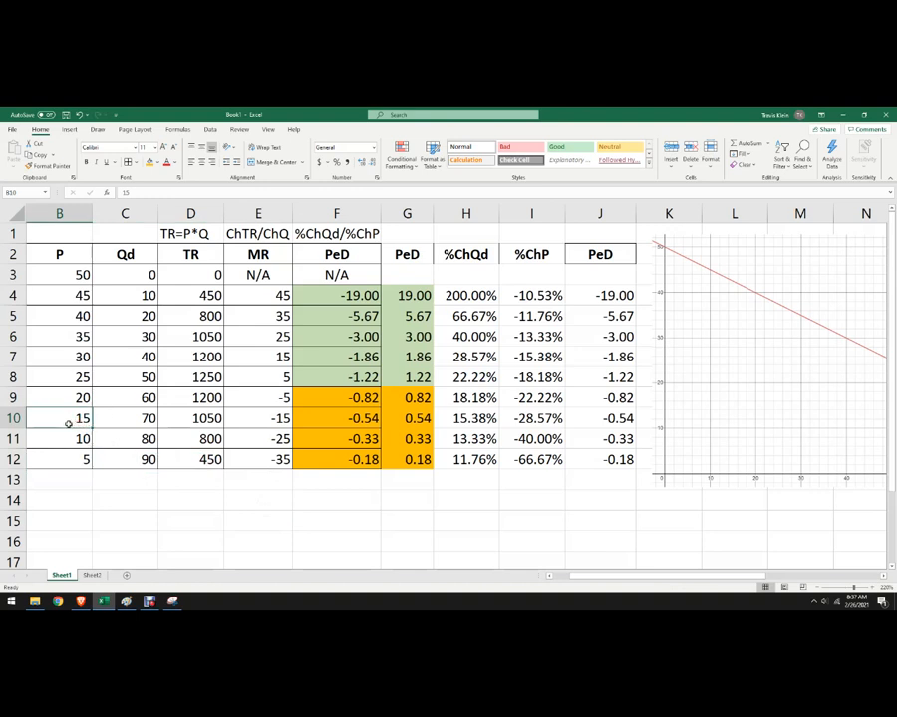
click(64, 399)
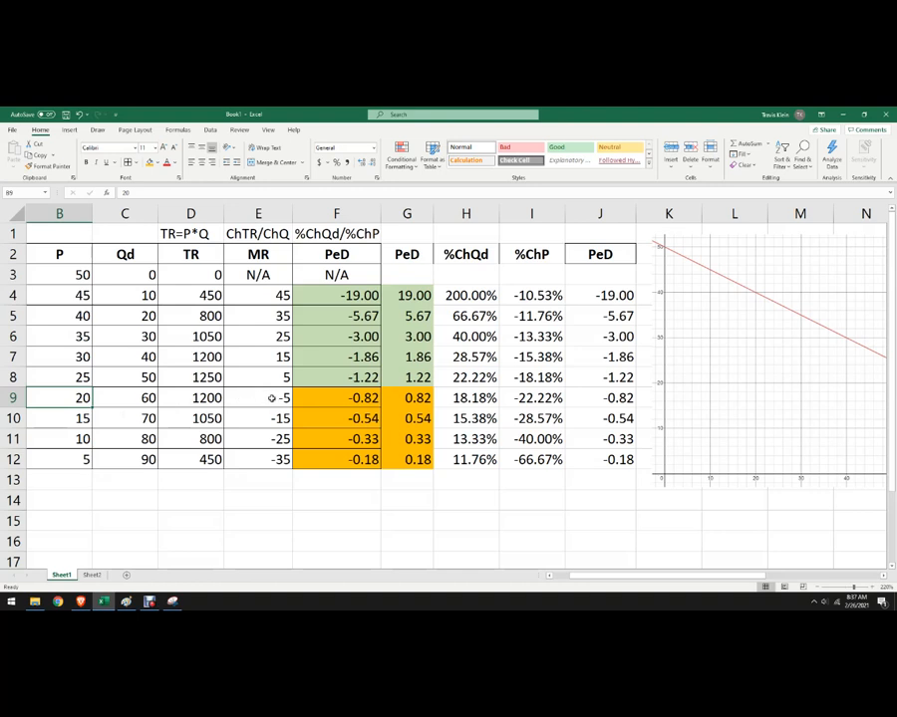
click(70, 376)
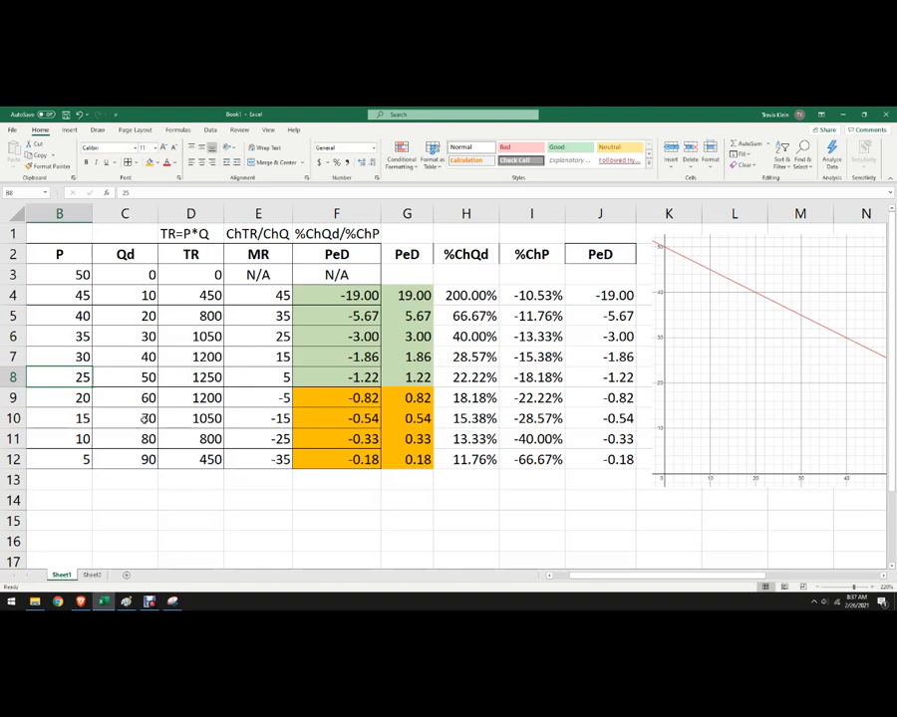
drag(66, 374, 62, 293)
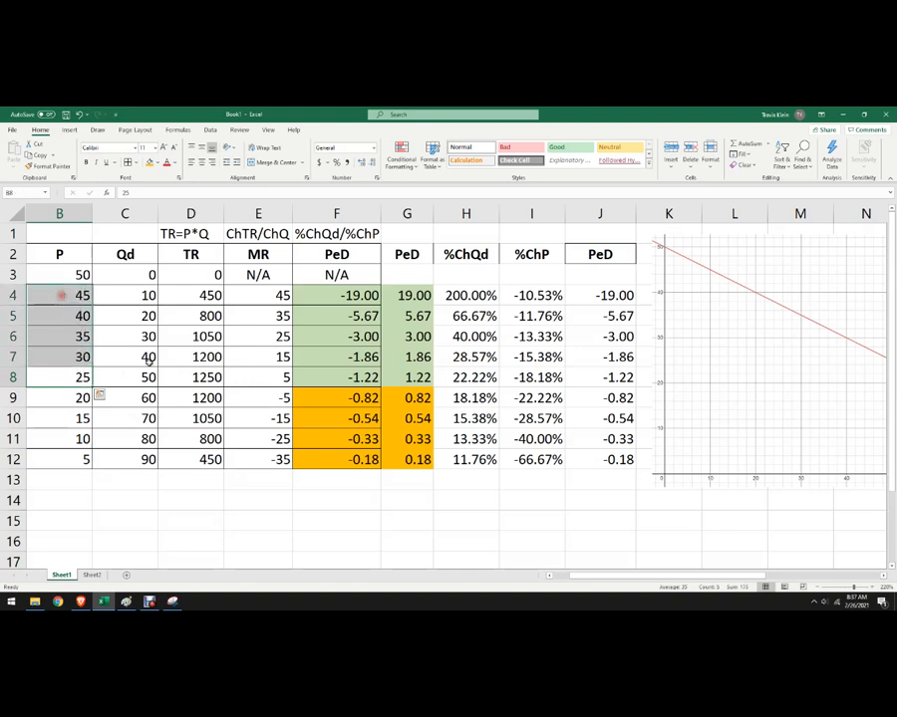